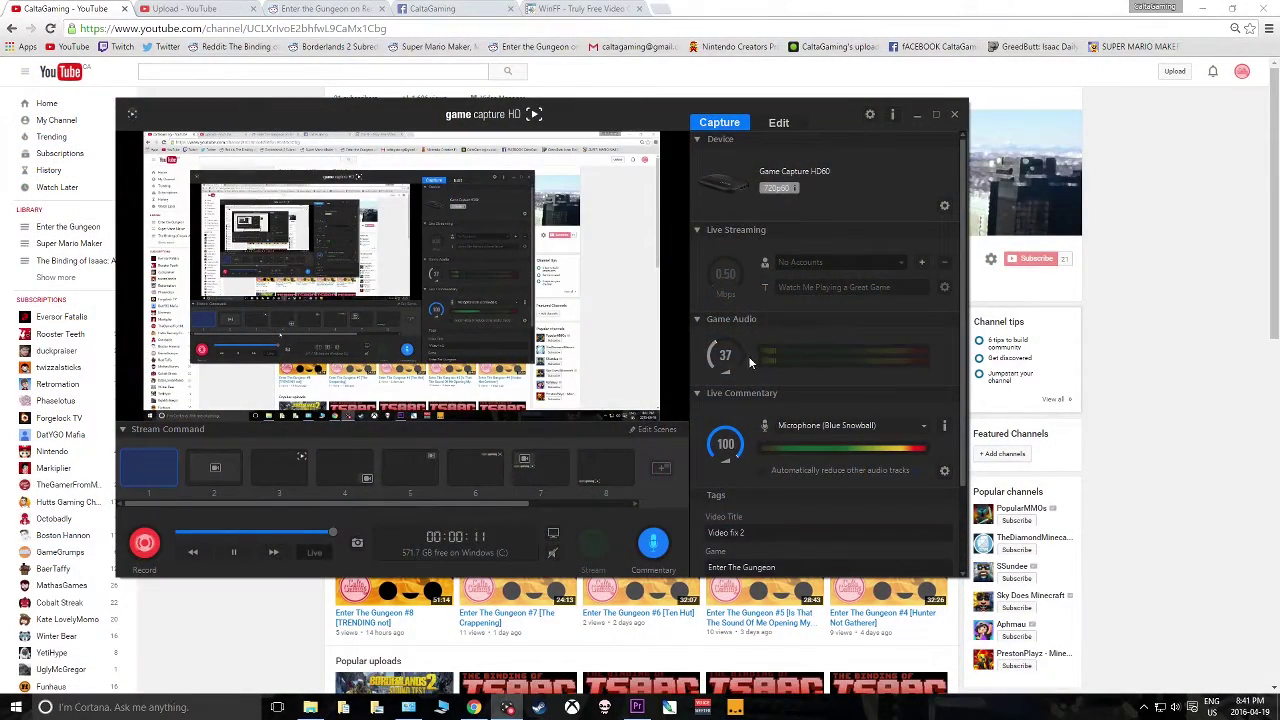
Step: Switch Game Capture HD to the Edit view to list the Enter The Gungeon recordings
click(772, 126)
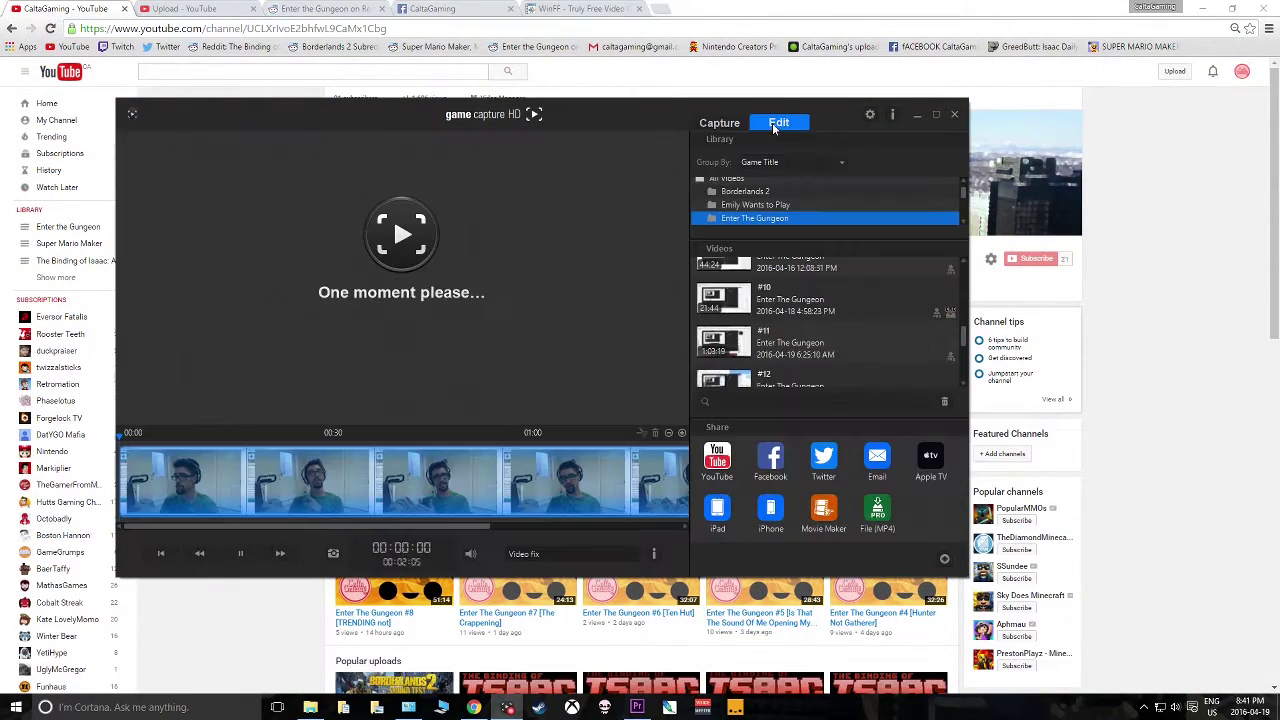
Step: Load recording #10 and review its end around 00:21:18–00:21:34, then stop playback
click(788, 300)
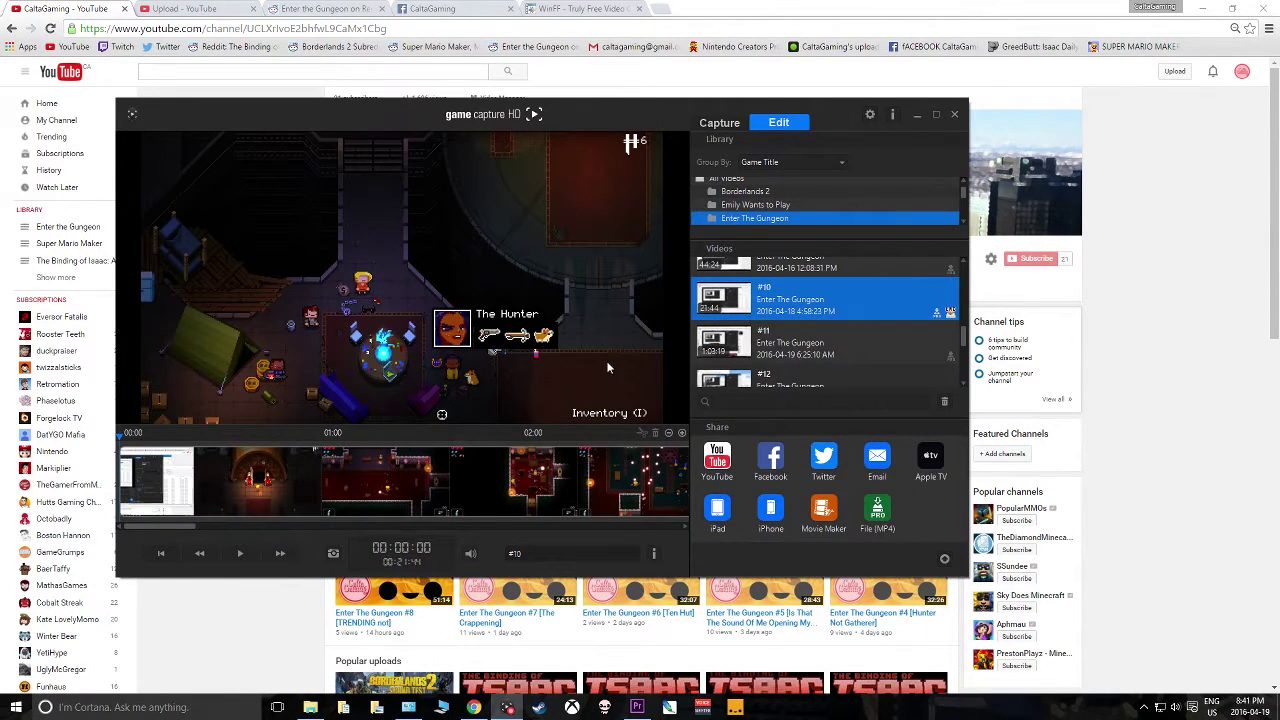
click(138, 485)
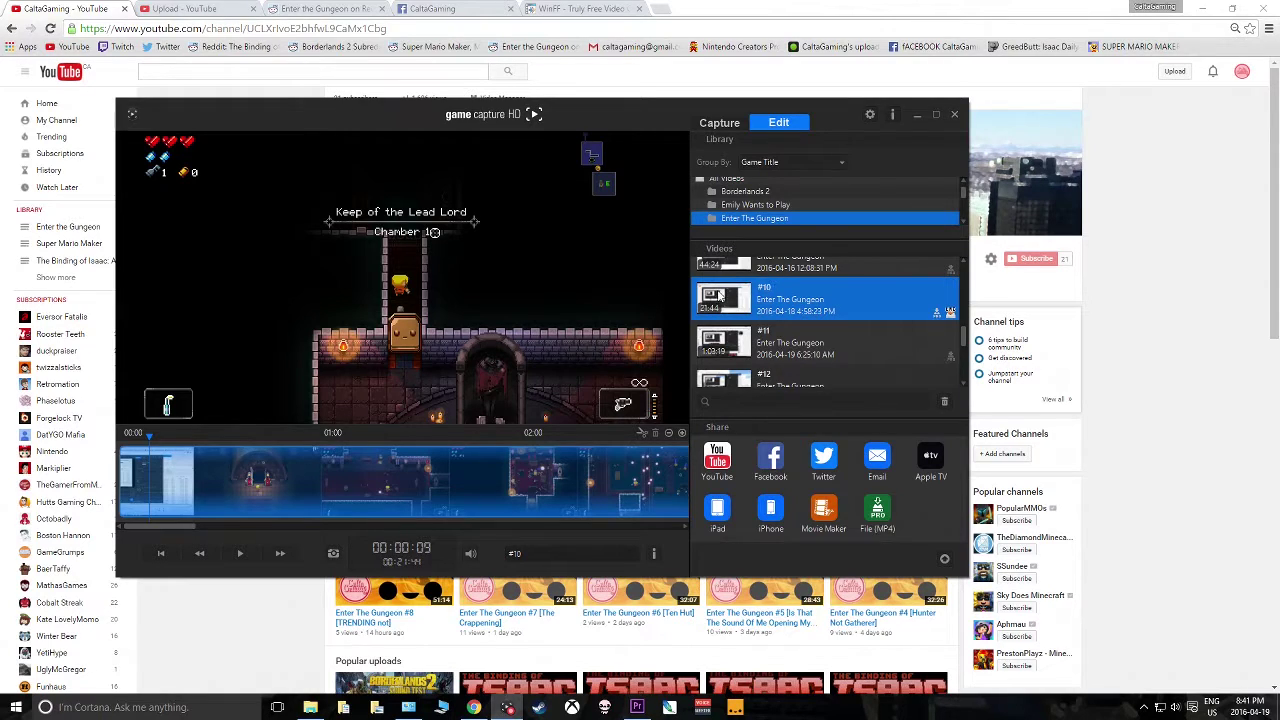
drag(175, 524, 640, 524)
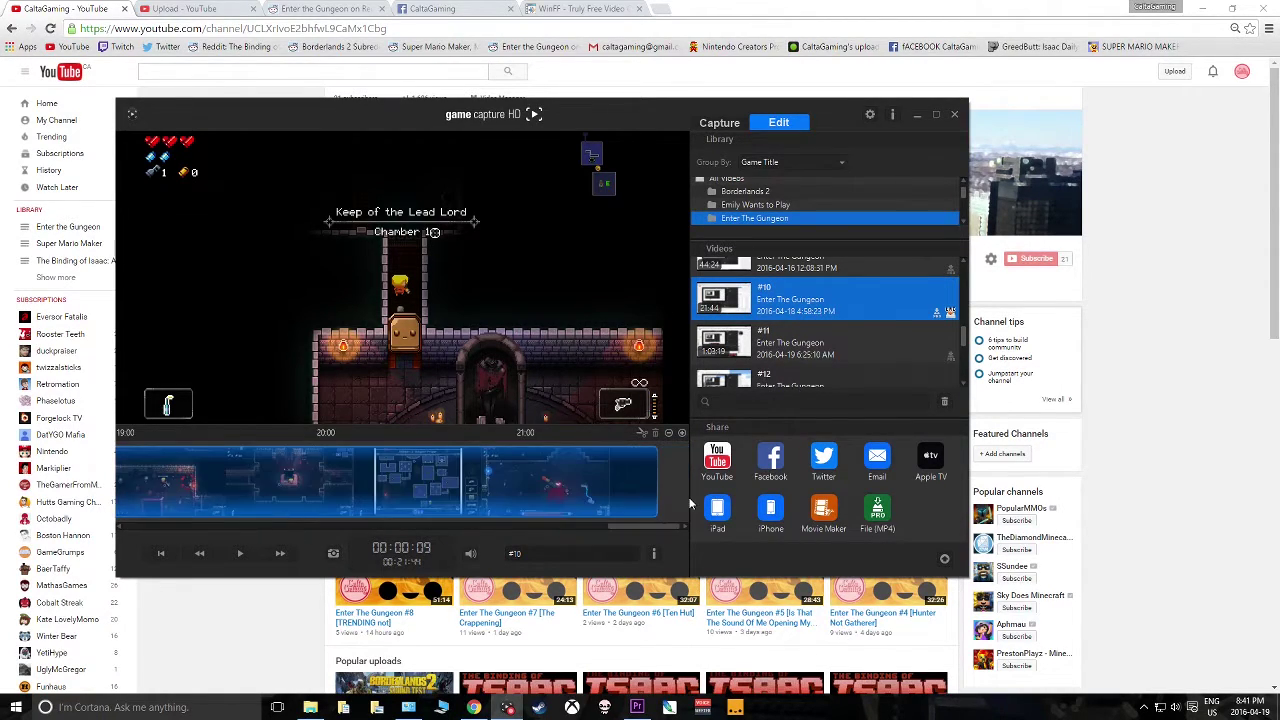
click(612, 481)
click(601, 481)
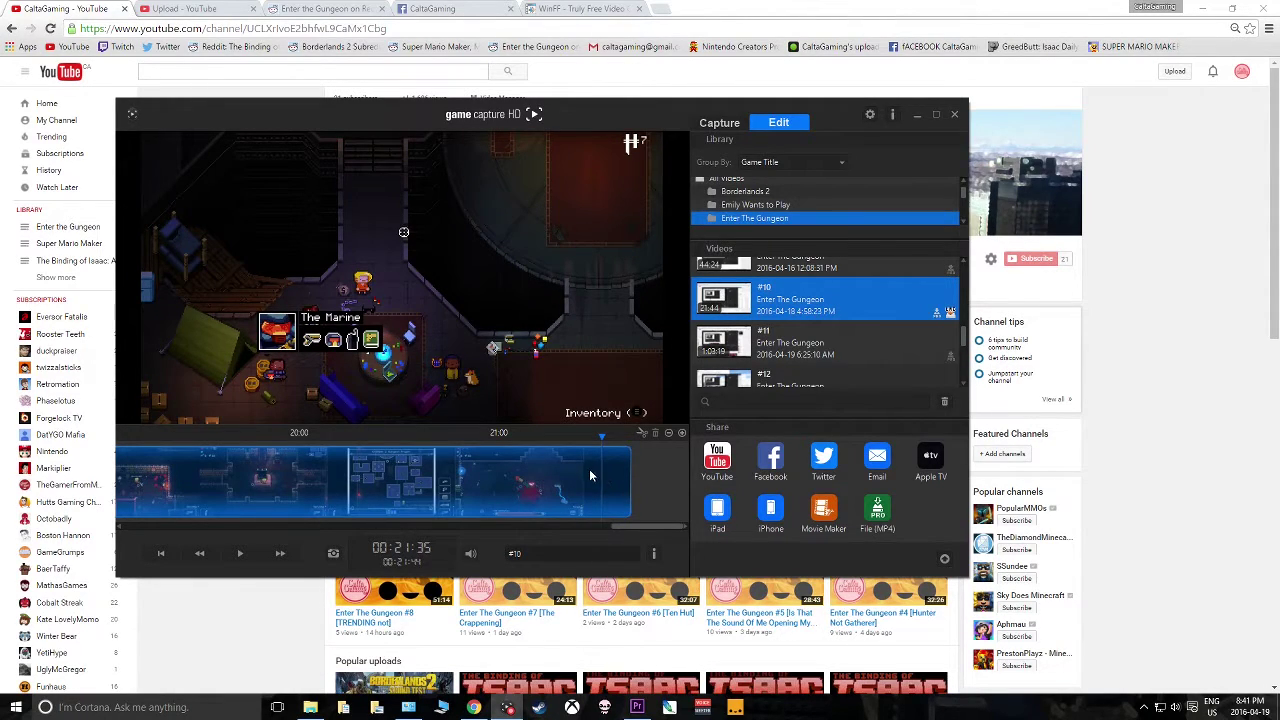
click(546, 481)
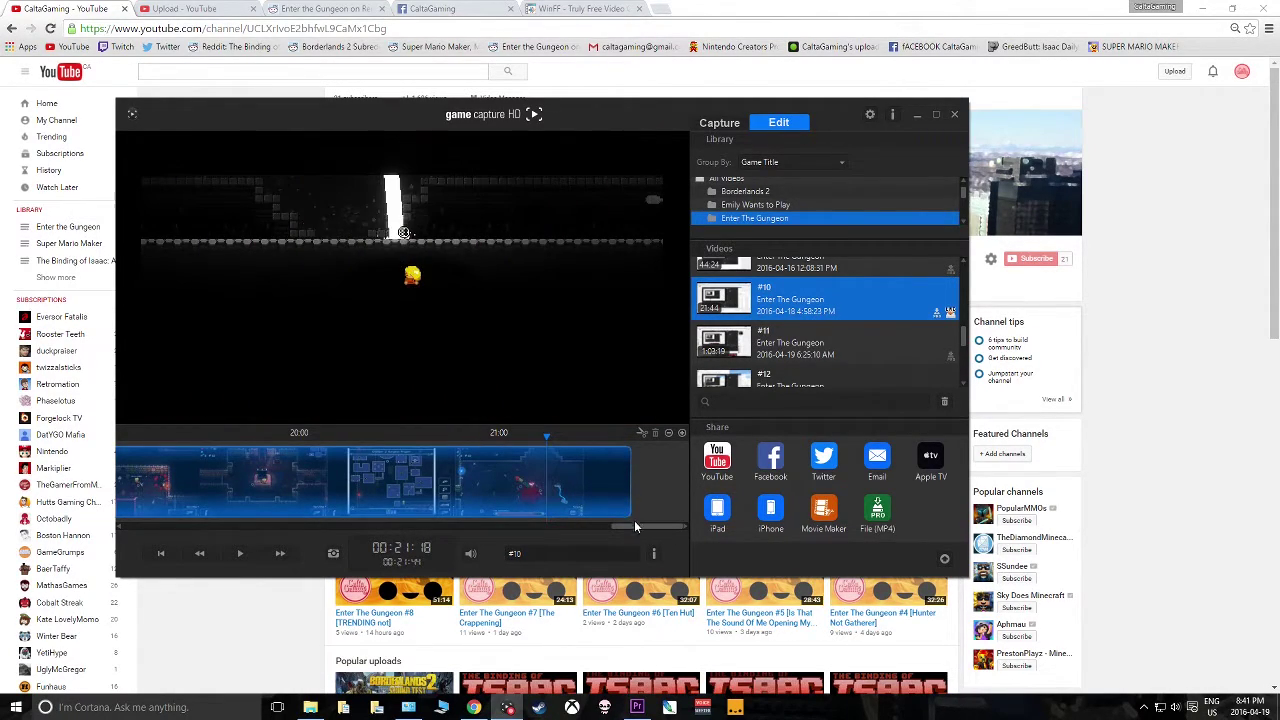
click(584, 481)
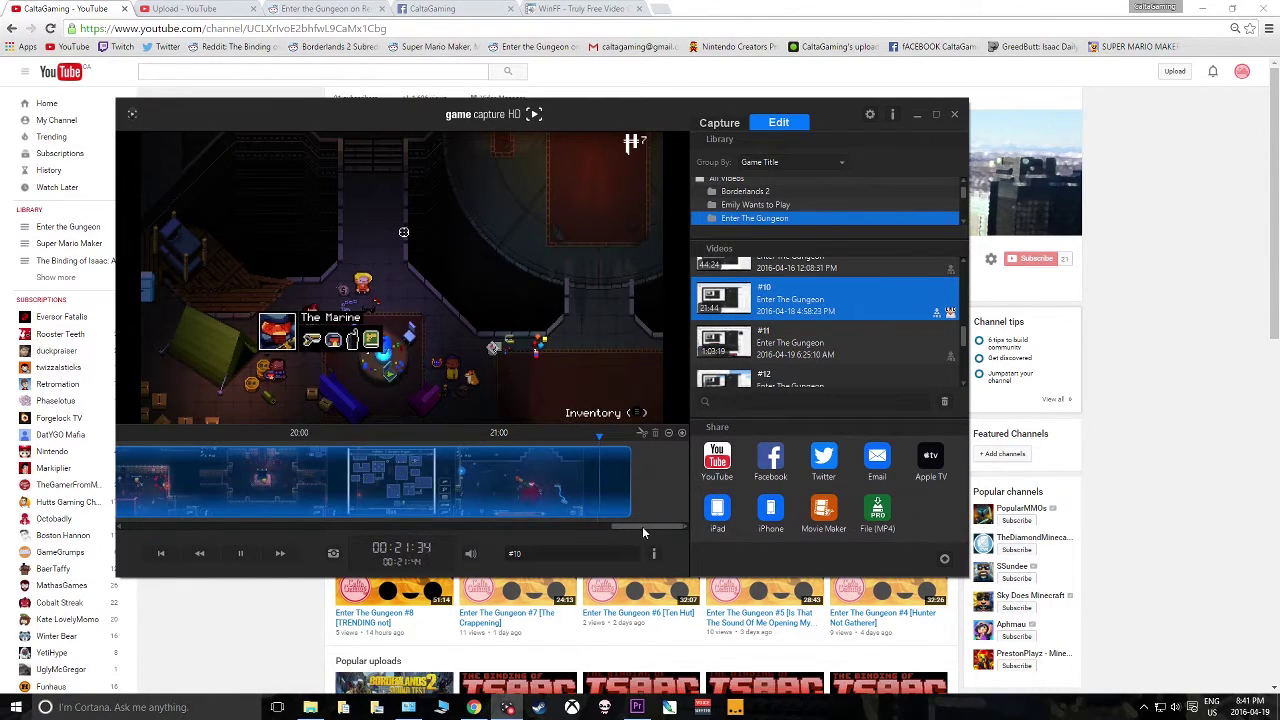
click(600, 438)
Step: Scrub through the start of recording #10, pausing at 00:01:53 and jumping back to 00:00:11
drag(600, 438, 165, 437)
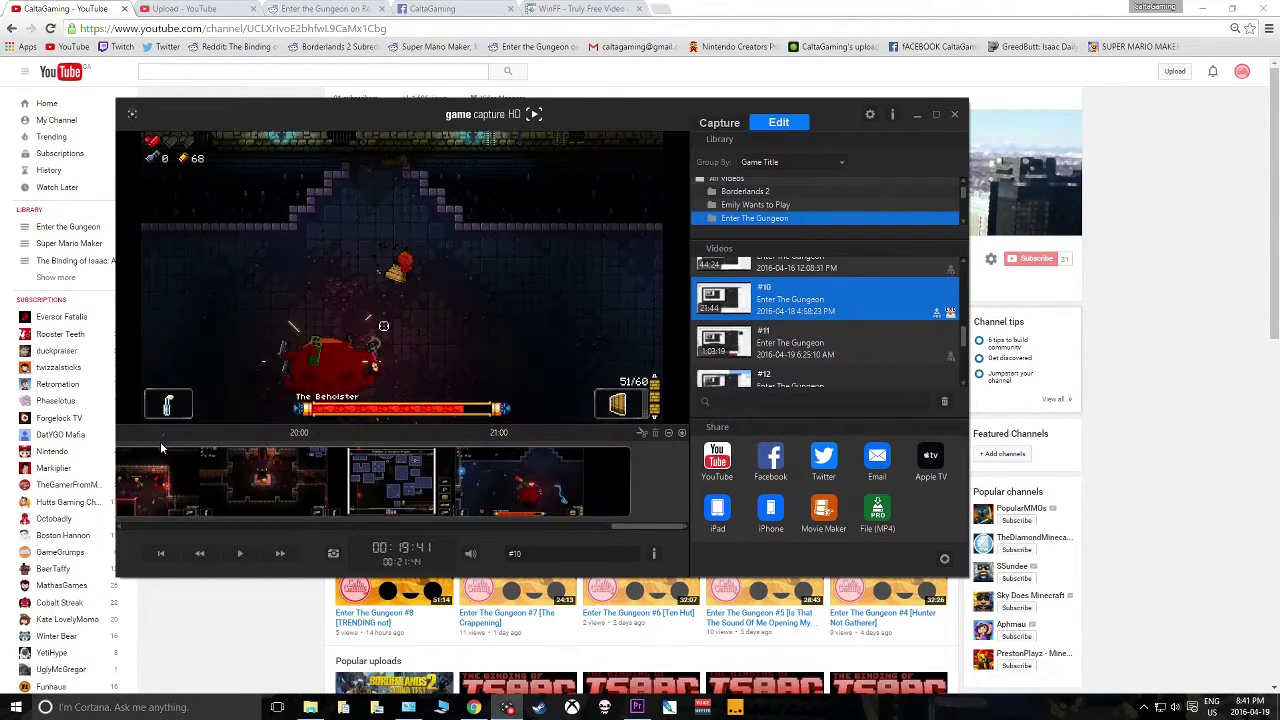
drag(658, 531, 158, 511)
drag(175, 455, 437, 465)
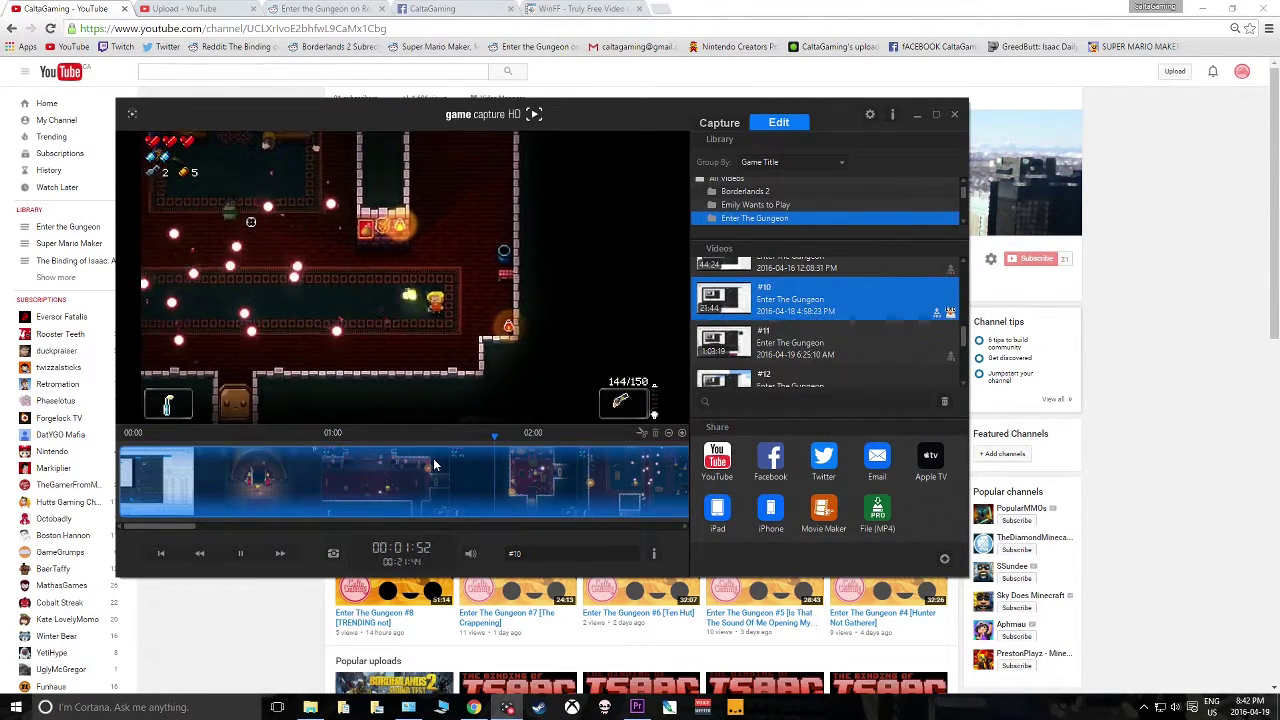
key(space)
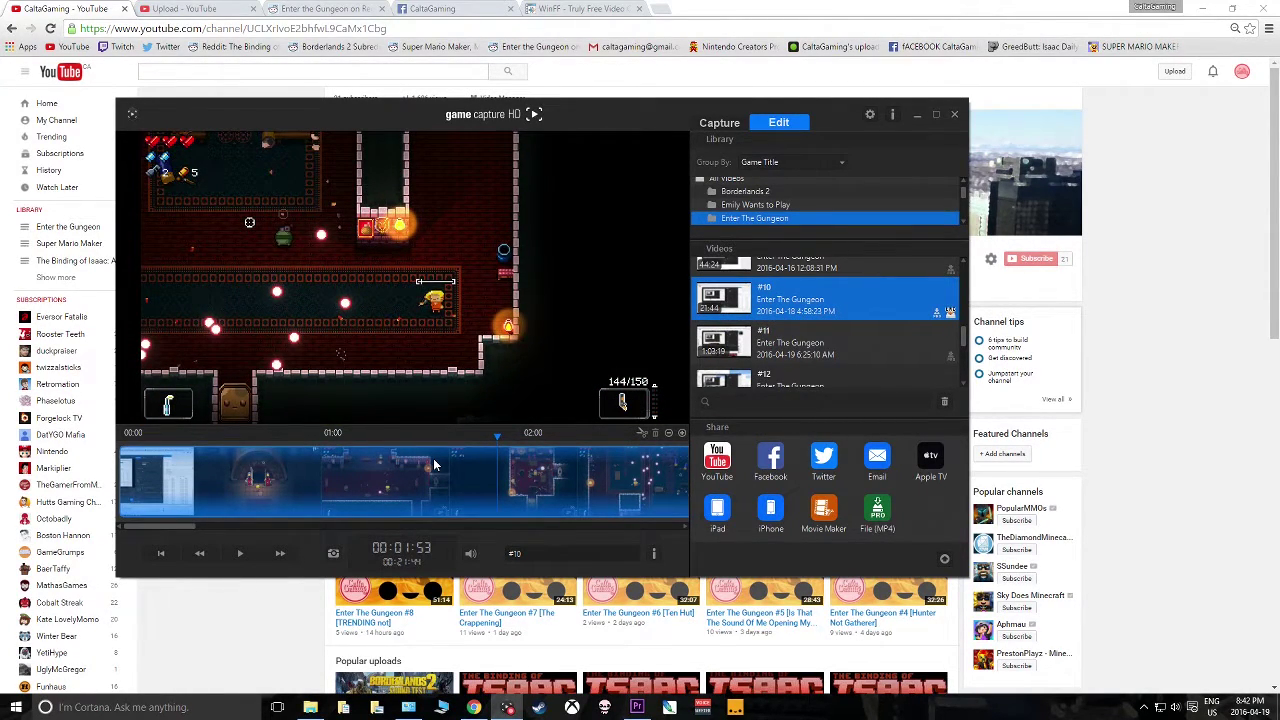
click(264, 457)
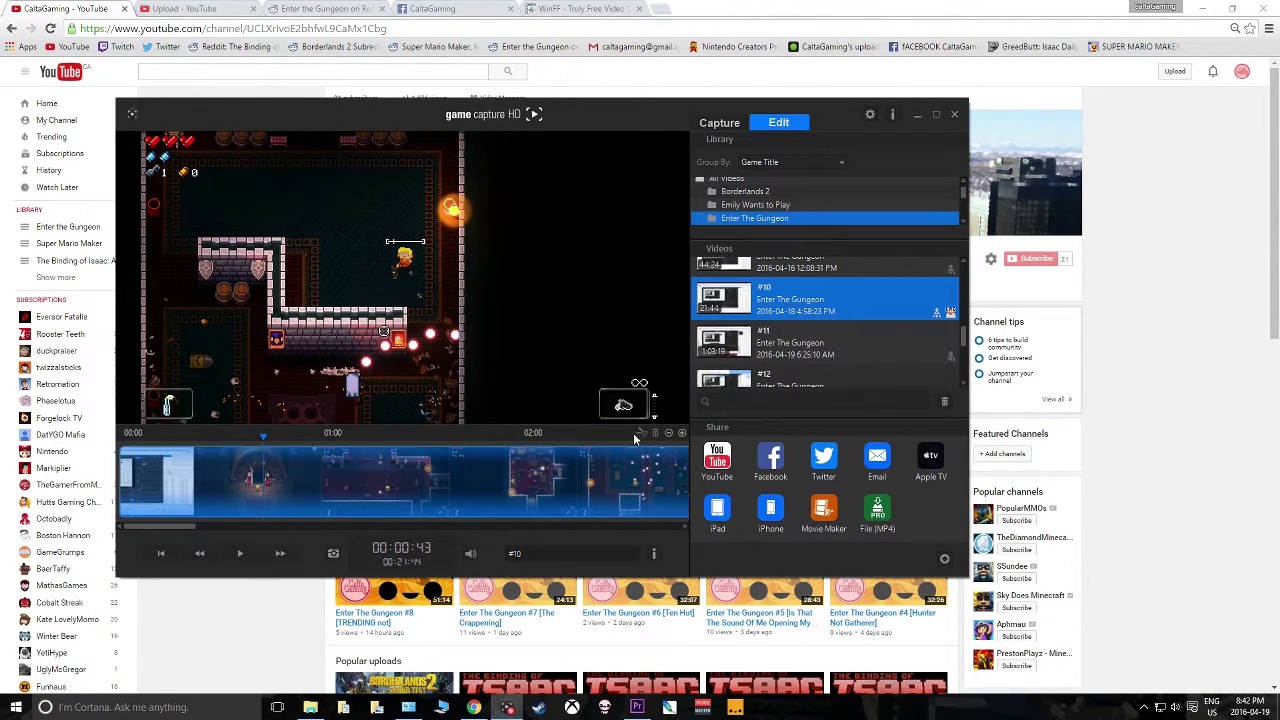
click(272, 457)
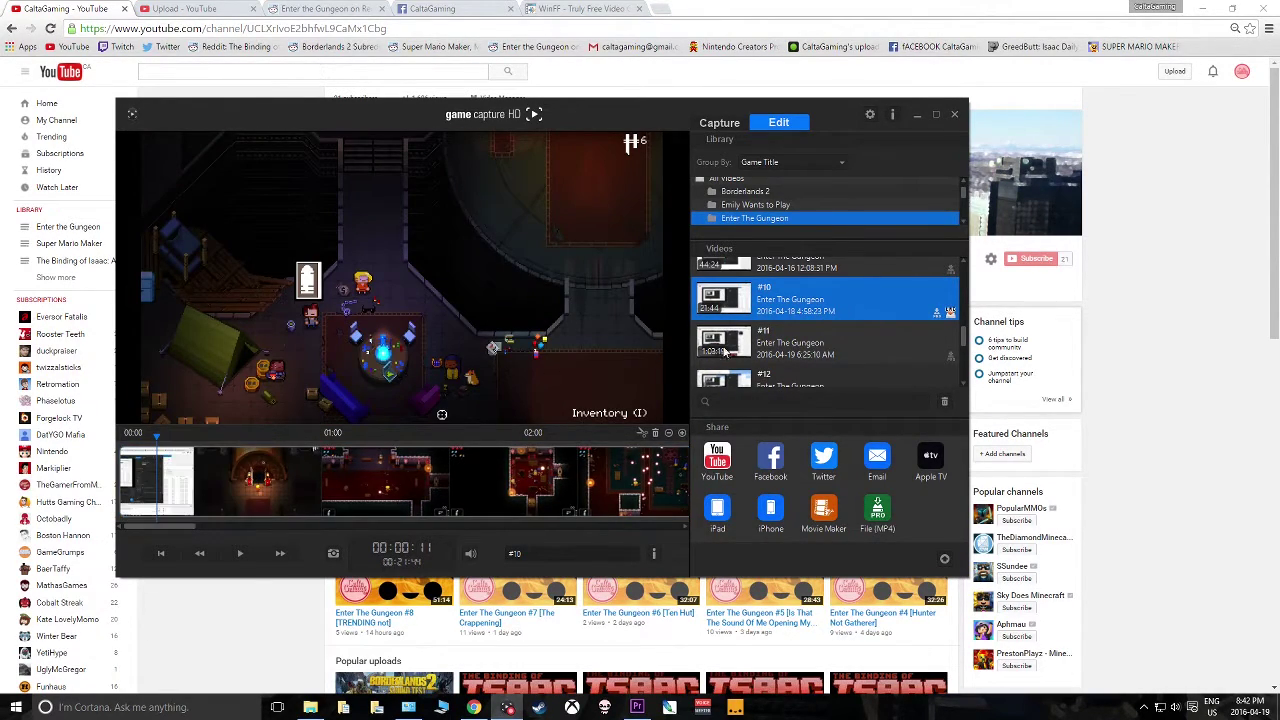
Step: Drag recording #10 out and confirm its export to an MP4 file
drag(515, 295, 588, 302)
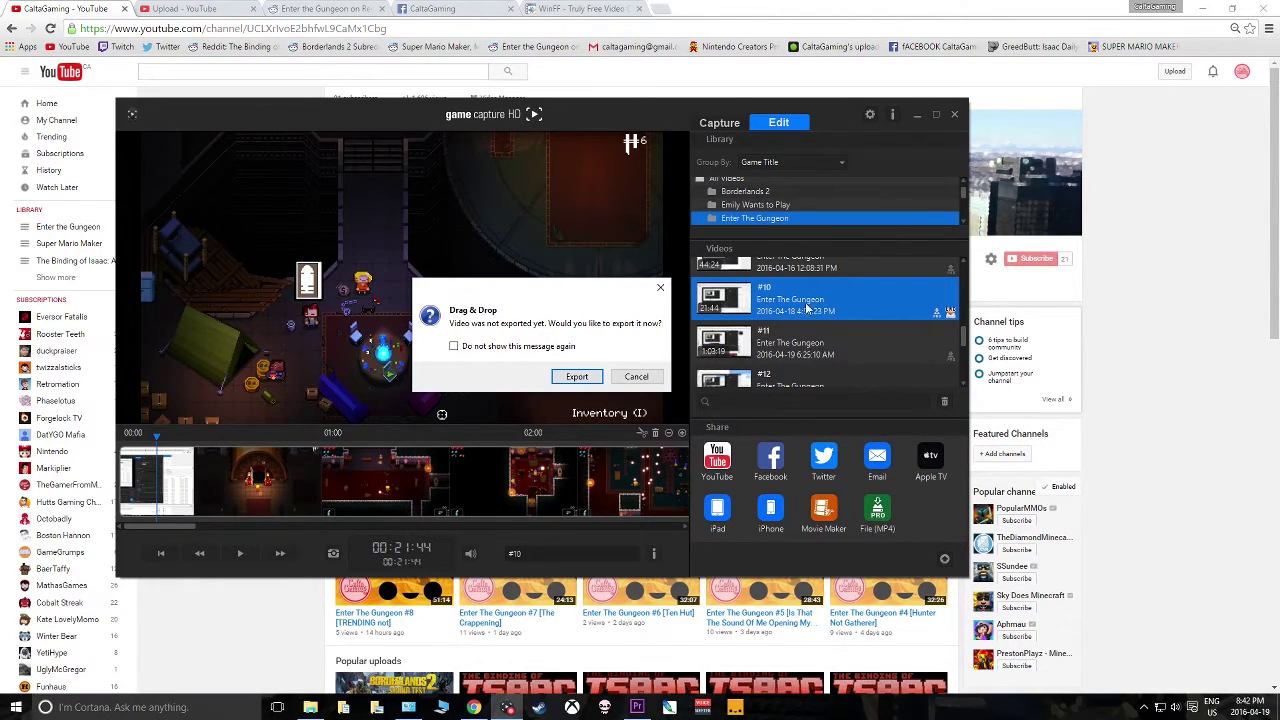
click(578, 377)
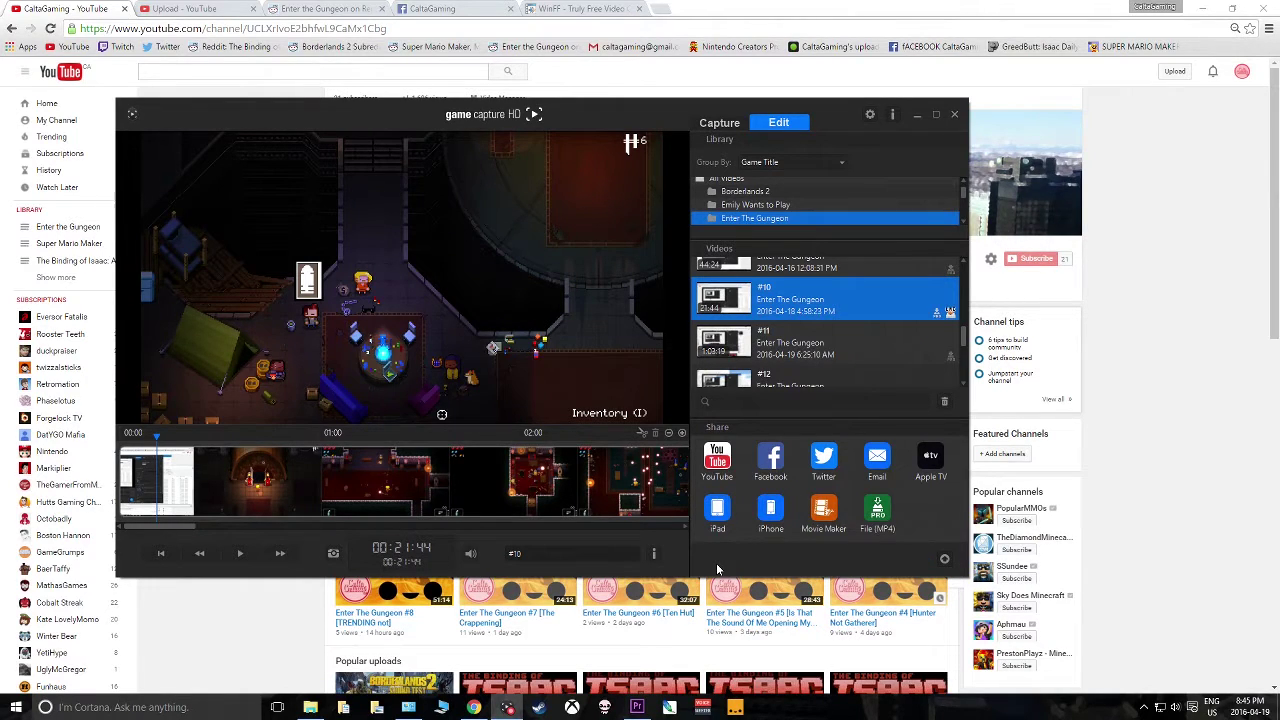
key(alt+Tab)
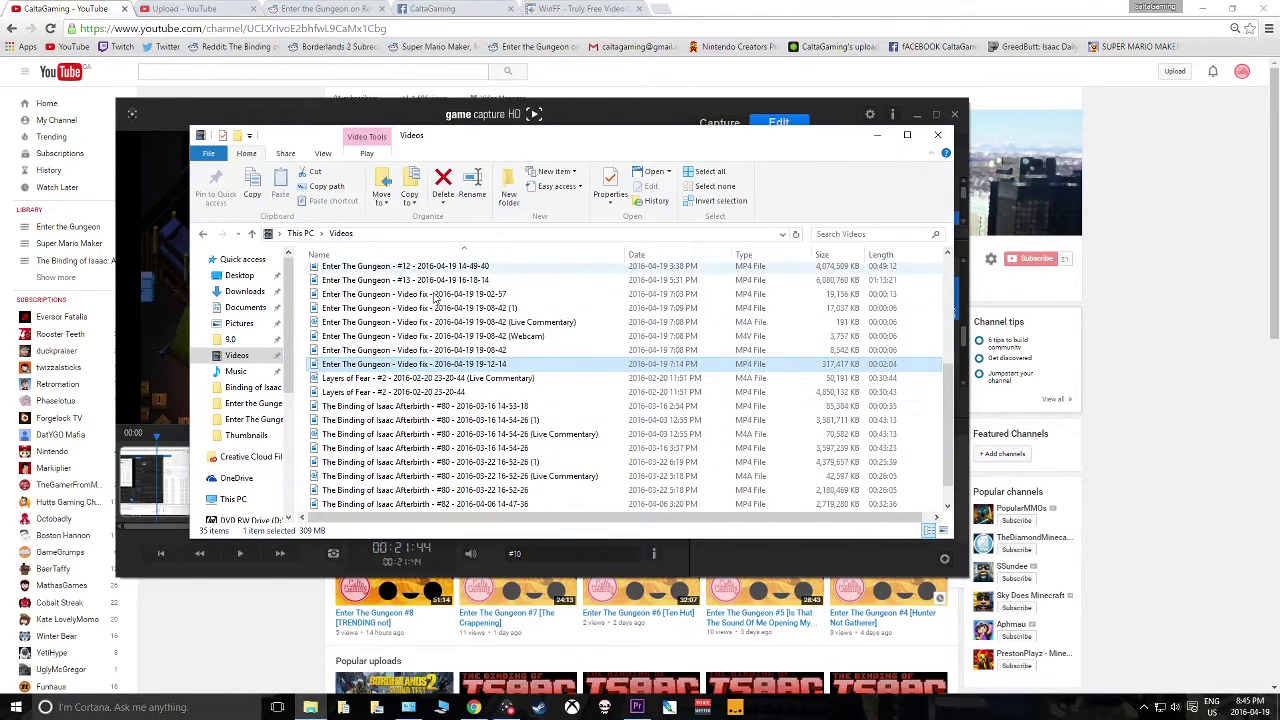
Step: Play the Enter The Gungeon #10 (3) MP4 from the Videos folder in Films & TV
mouse_move(476, 398)
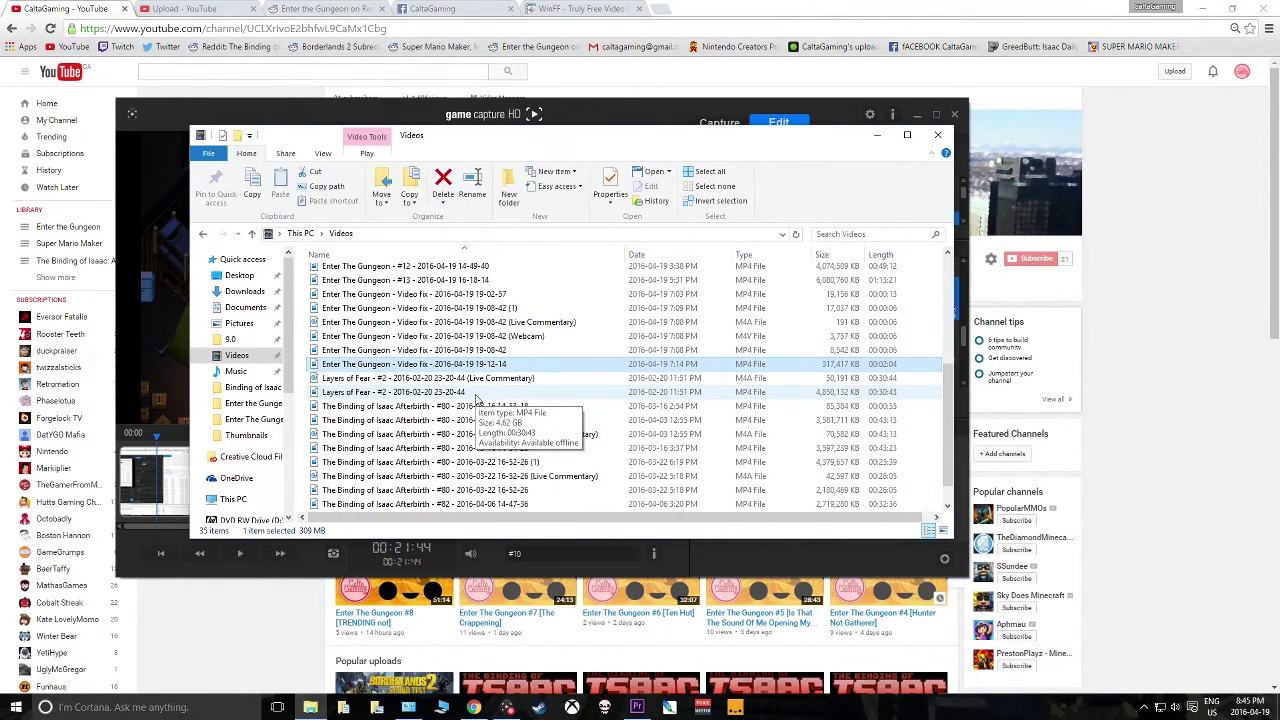
scroll(476, 392, down, 1)
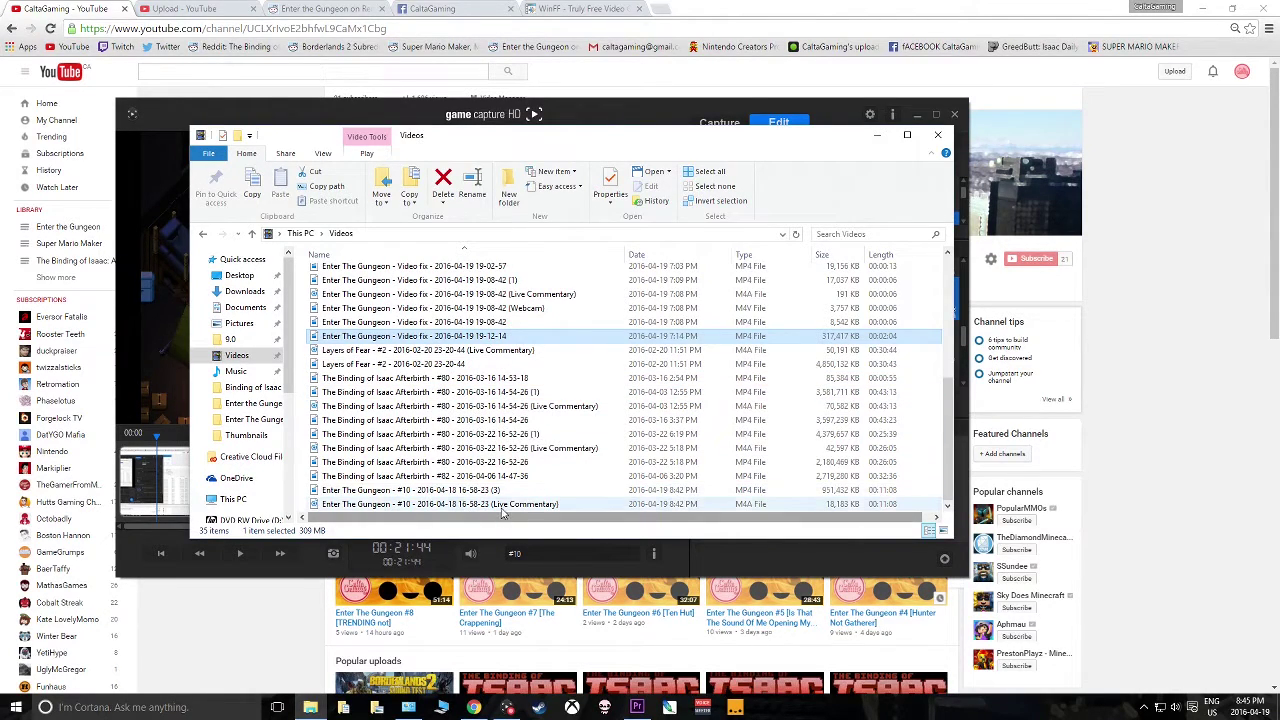
double_click(451, 491)
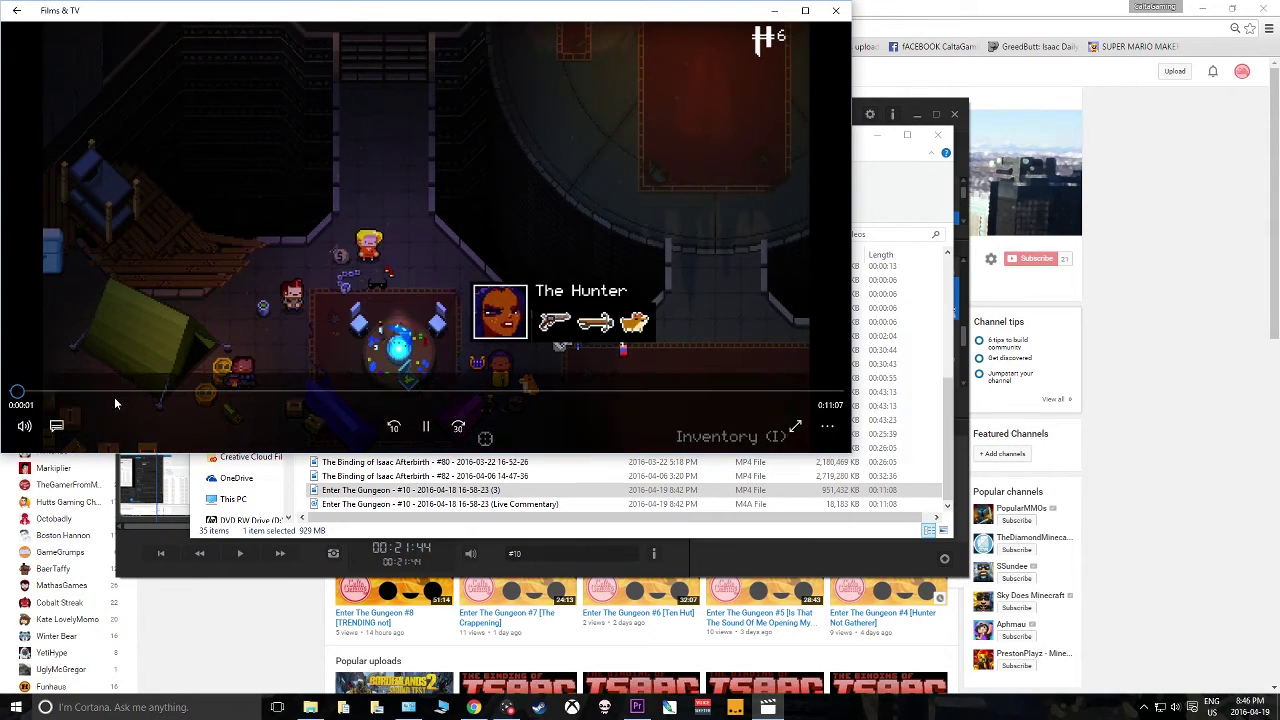
Step: Check the #10 video at several points (0:00:35, 0:00:44, 0:01:26), then pause it
click(76, 391)
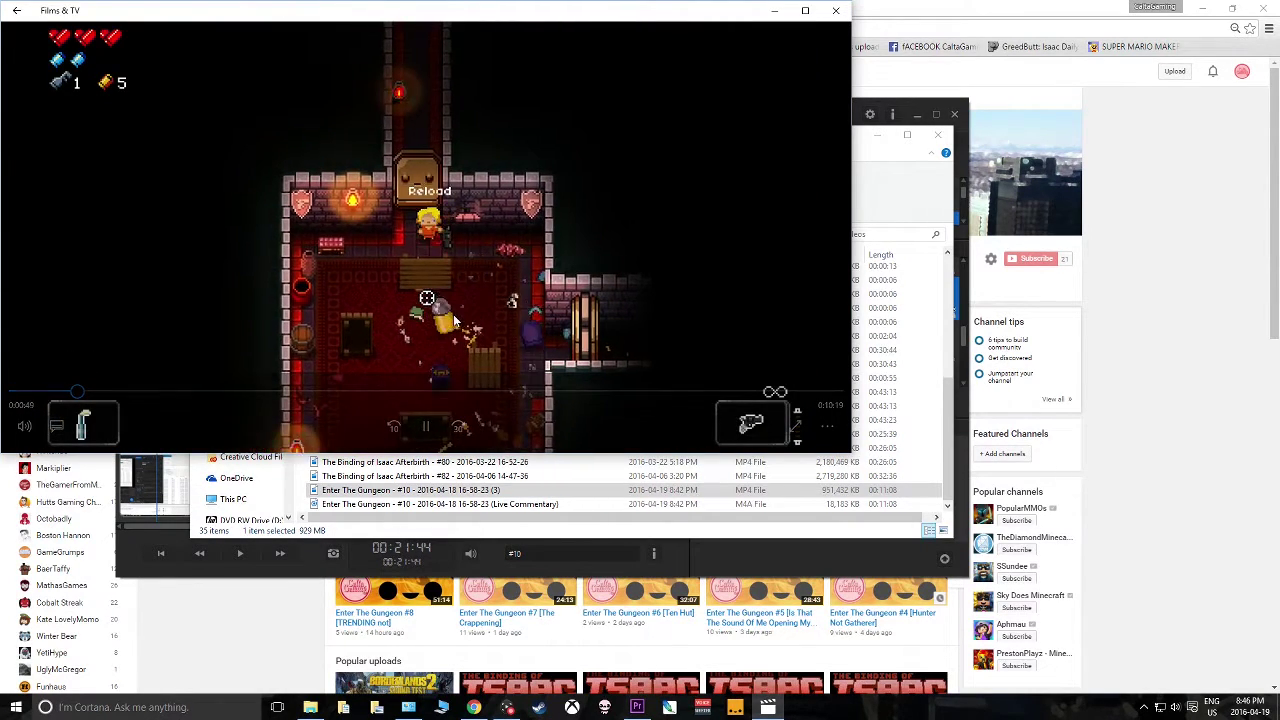
click(58, 392)
drag(58, 392, 17, 392)
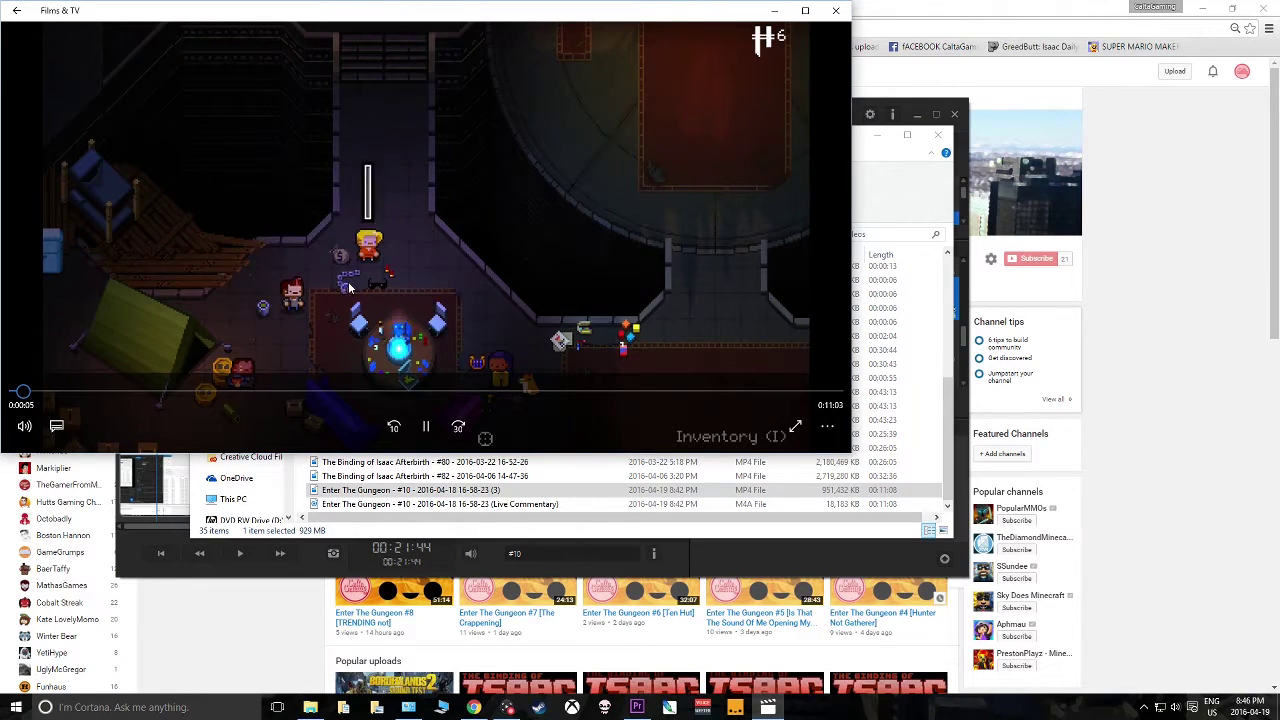
click(68, 391)
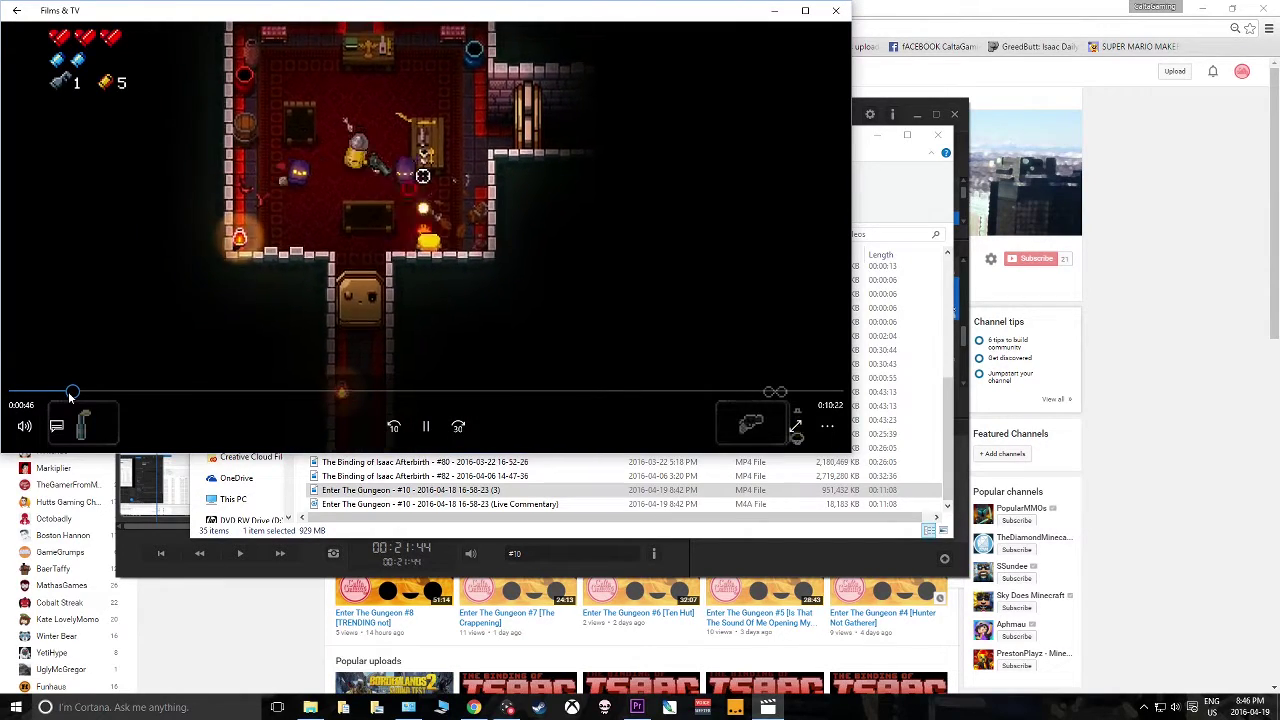
click(120, 392)
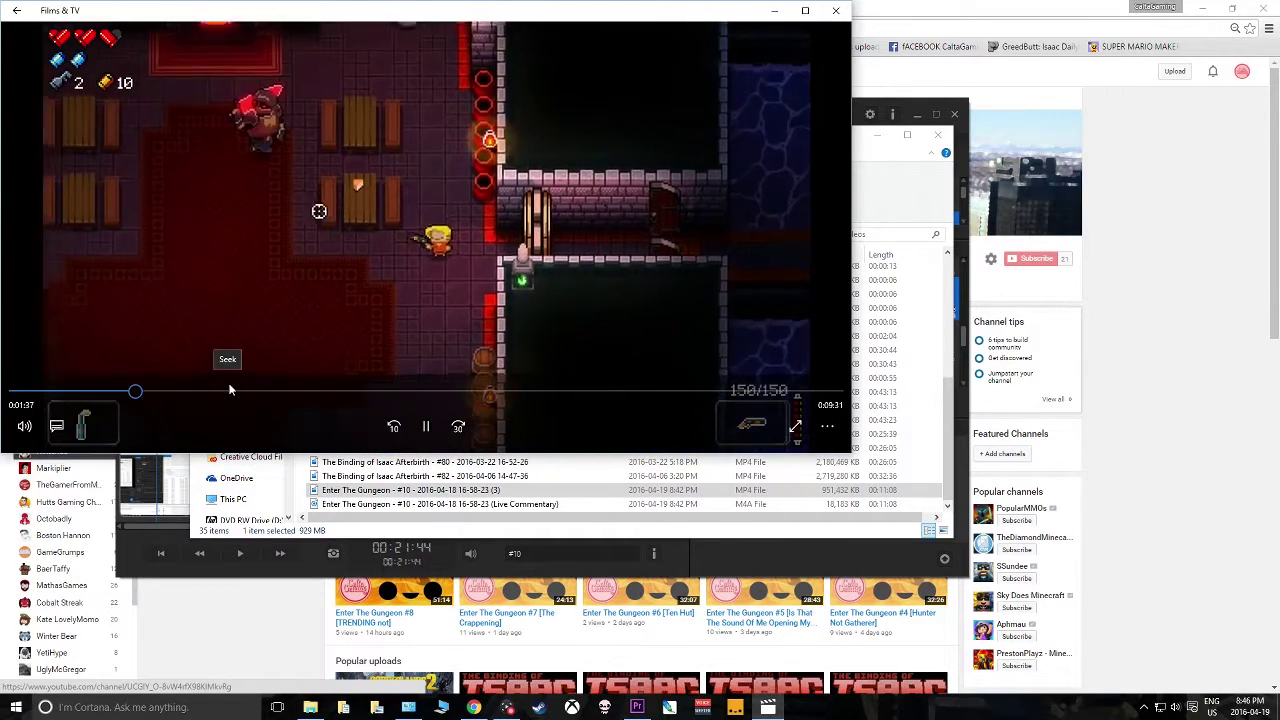
key(space)
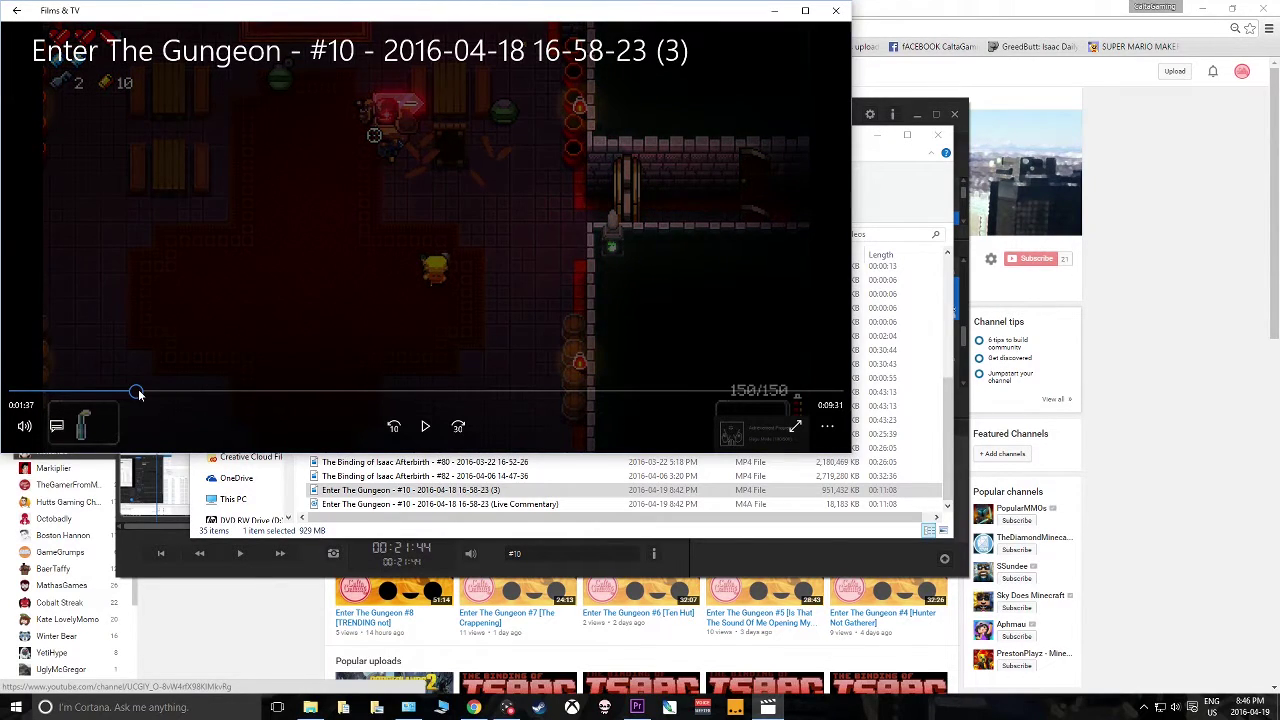
Step: Rewind the video to 0:00:00 and open the #10 Live Commentary M4A in Groove Music
drag(135, 392, 16, 392)
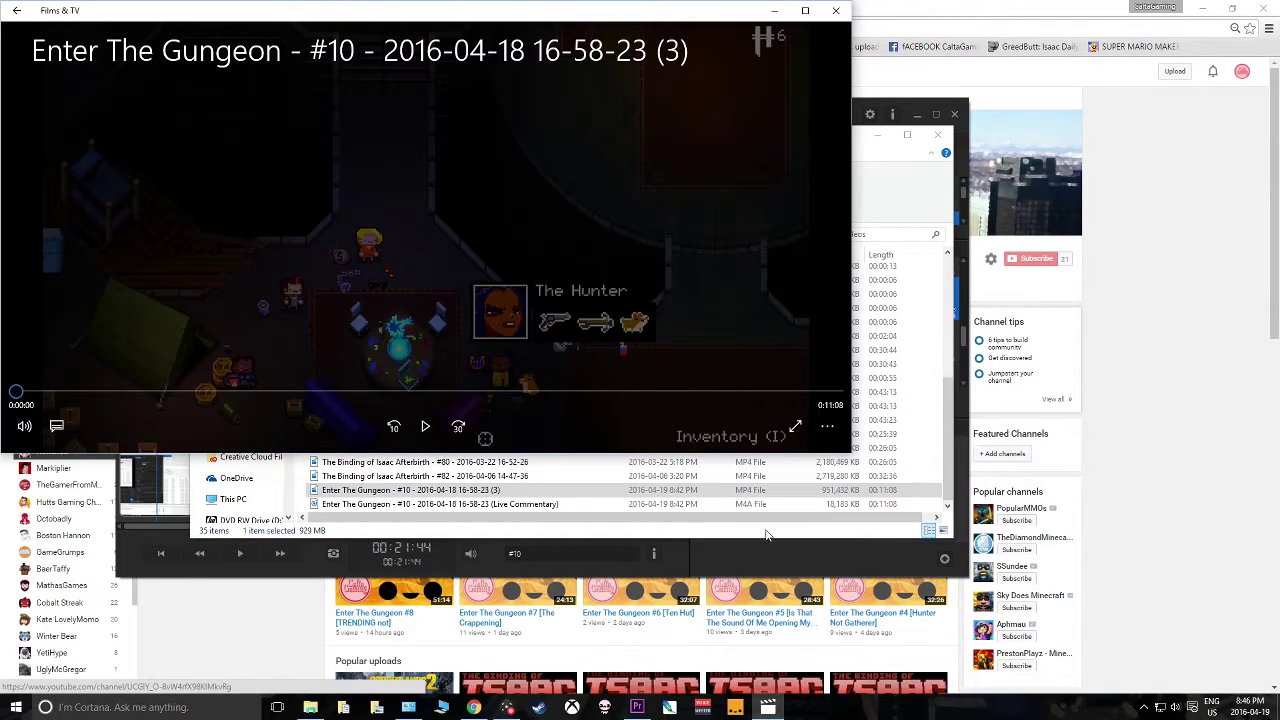
mouse_move(643, 712)
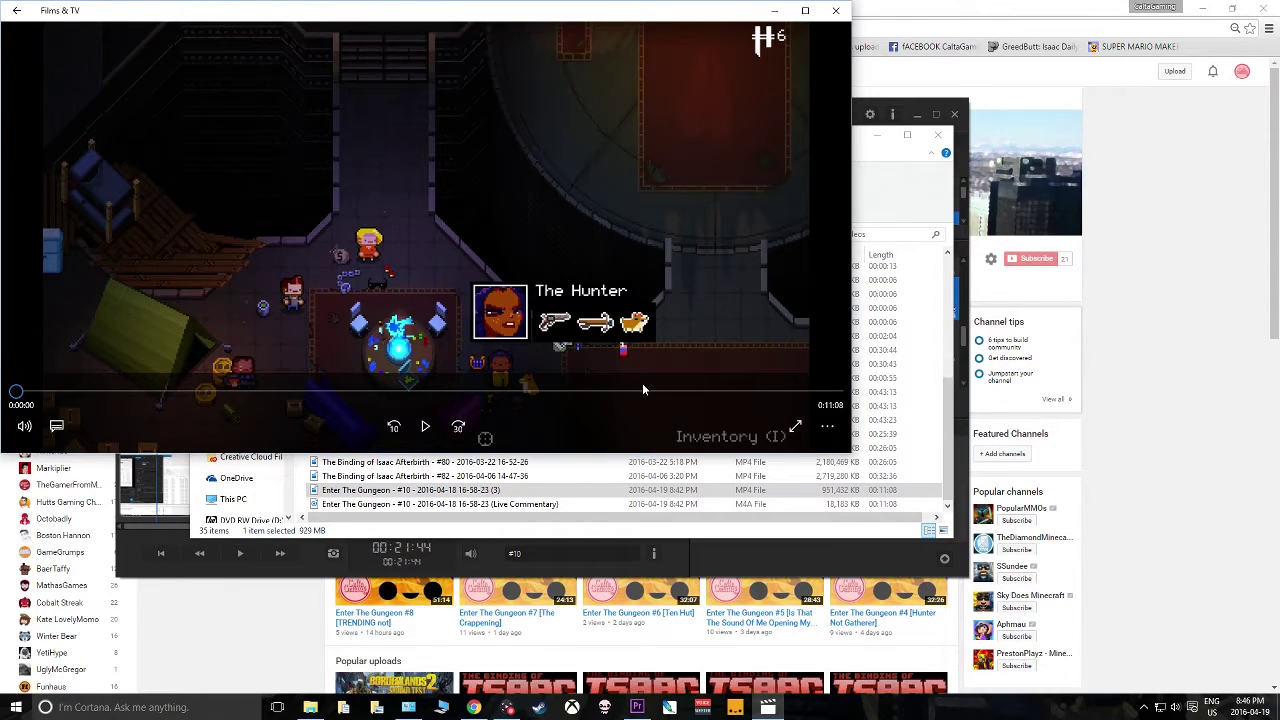
double_click(440, 504)
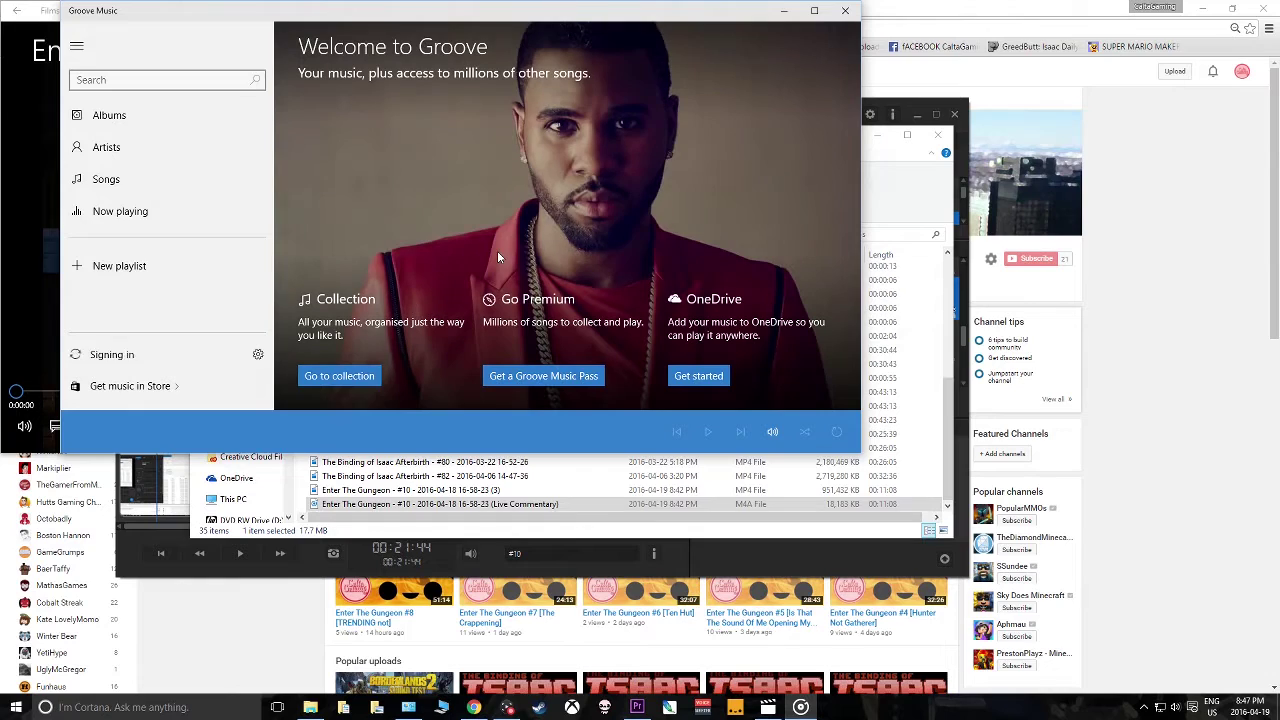
Step: Close Groove Music and bring the paused #10 (3) video in Films & TV forward
click(845, 14)
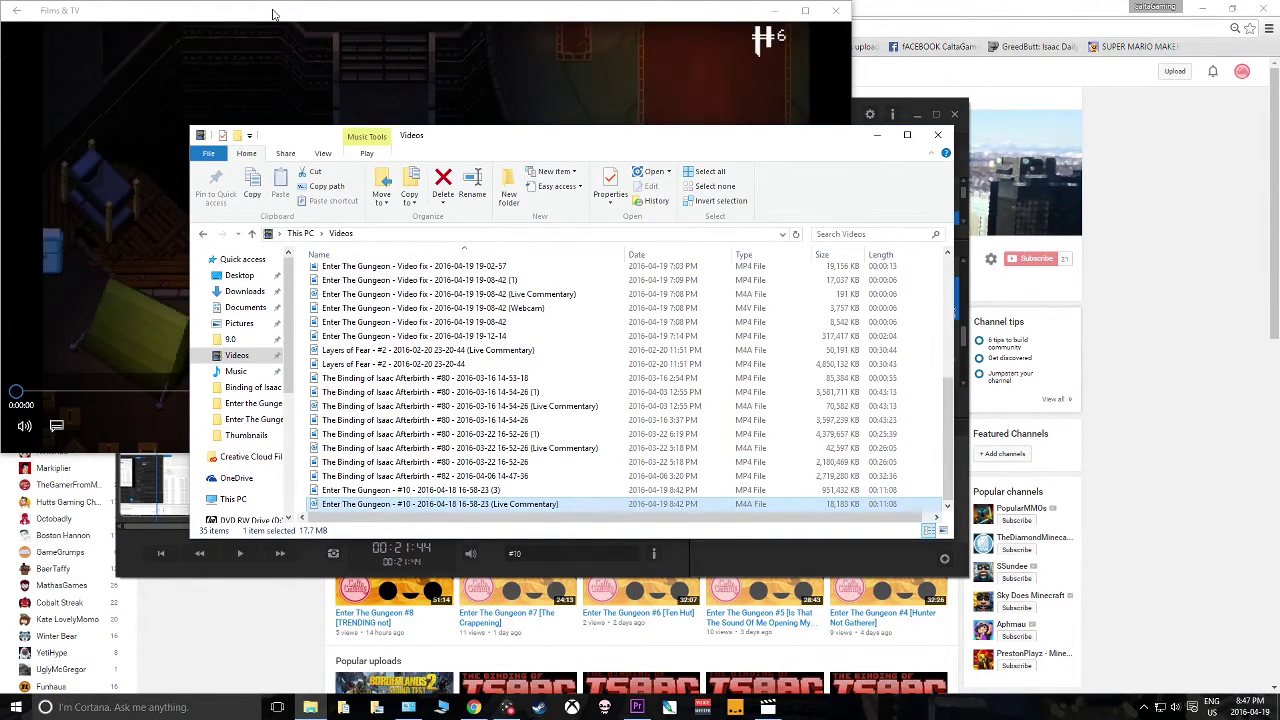
click(275, 14)
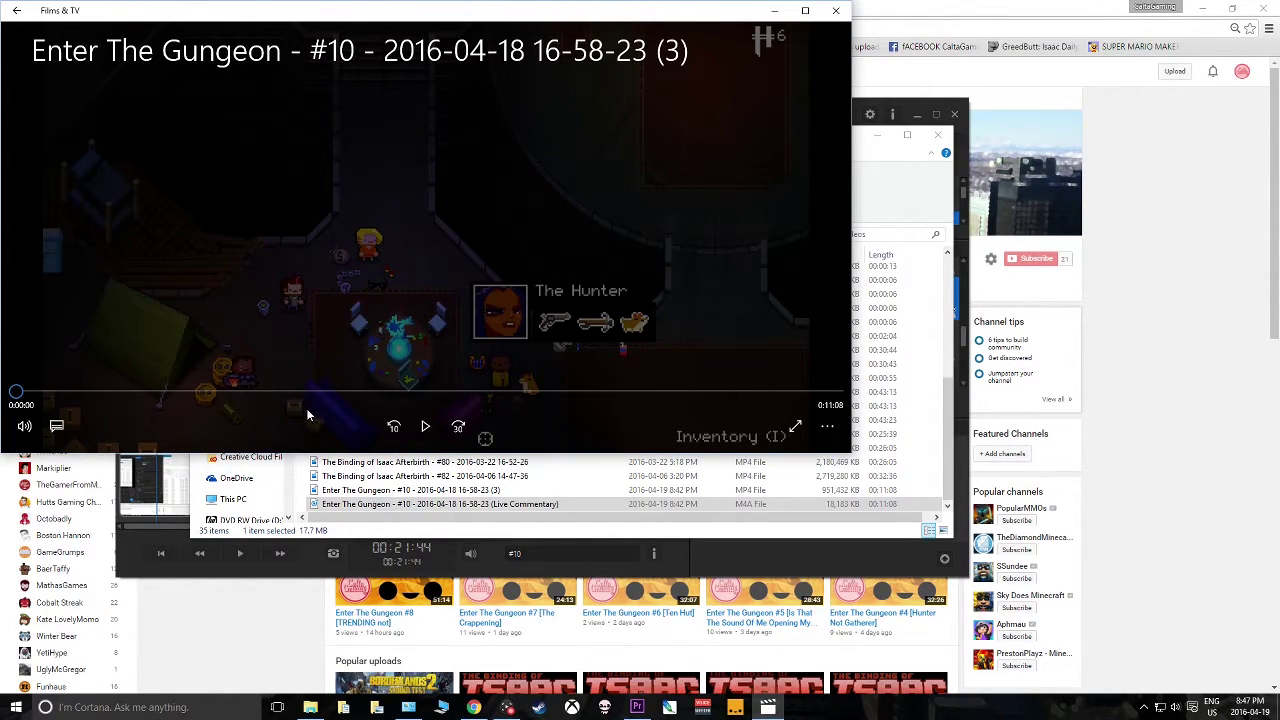
Step: Play the converted video, checking it around 1:35, 4:32, 4:50 and 5:23
key(space)
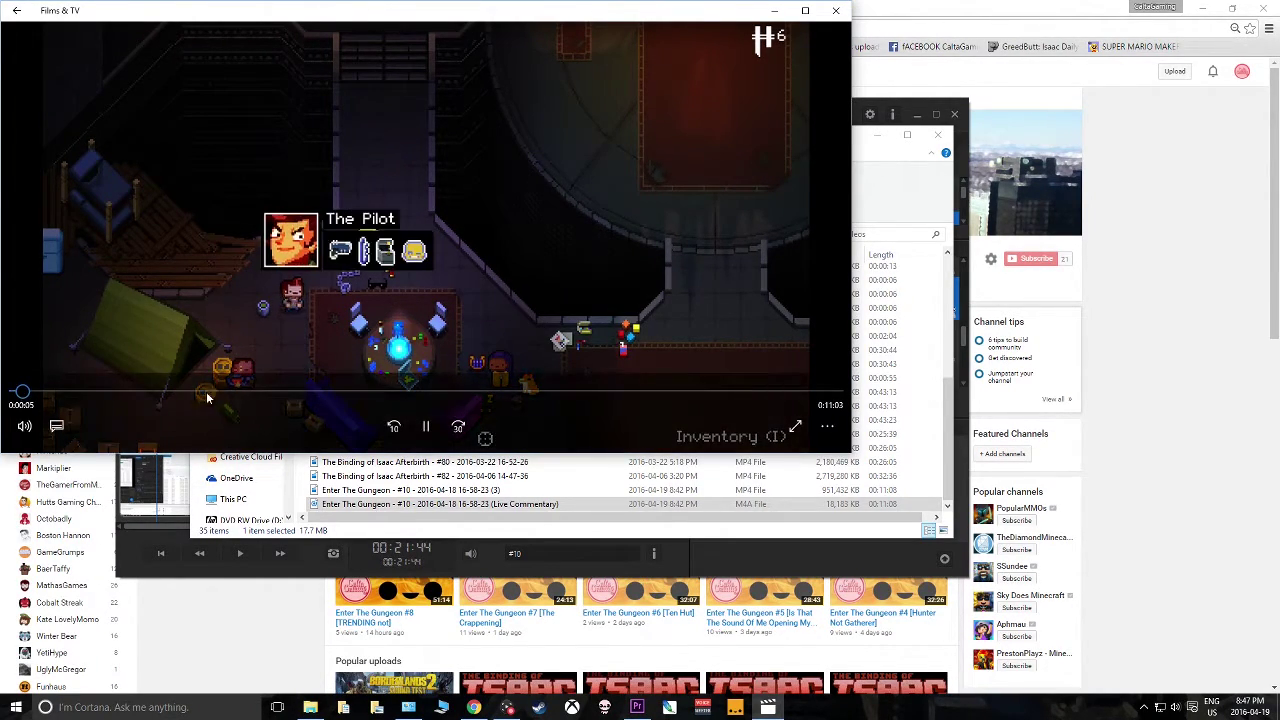
click(131, 391)
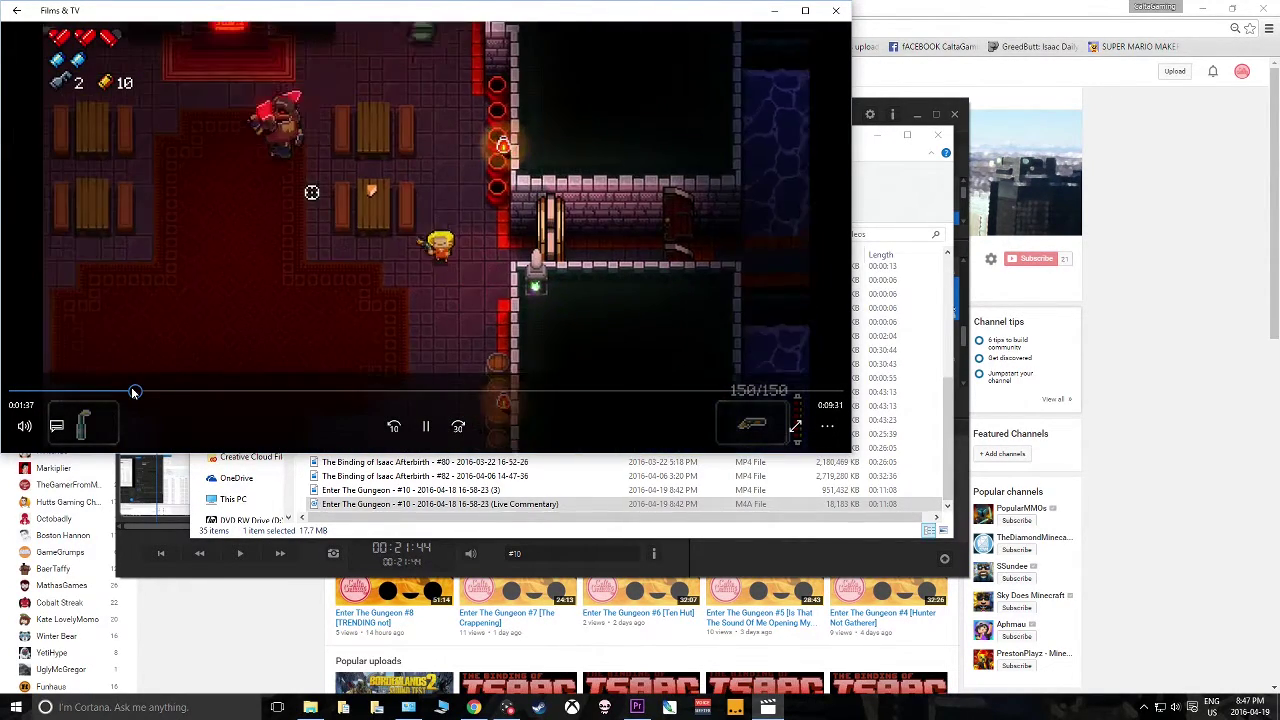
key(space)
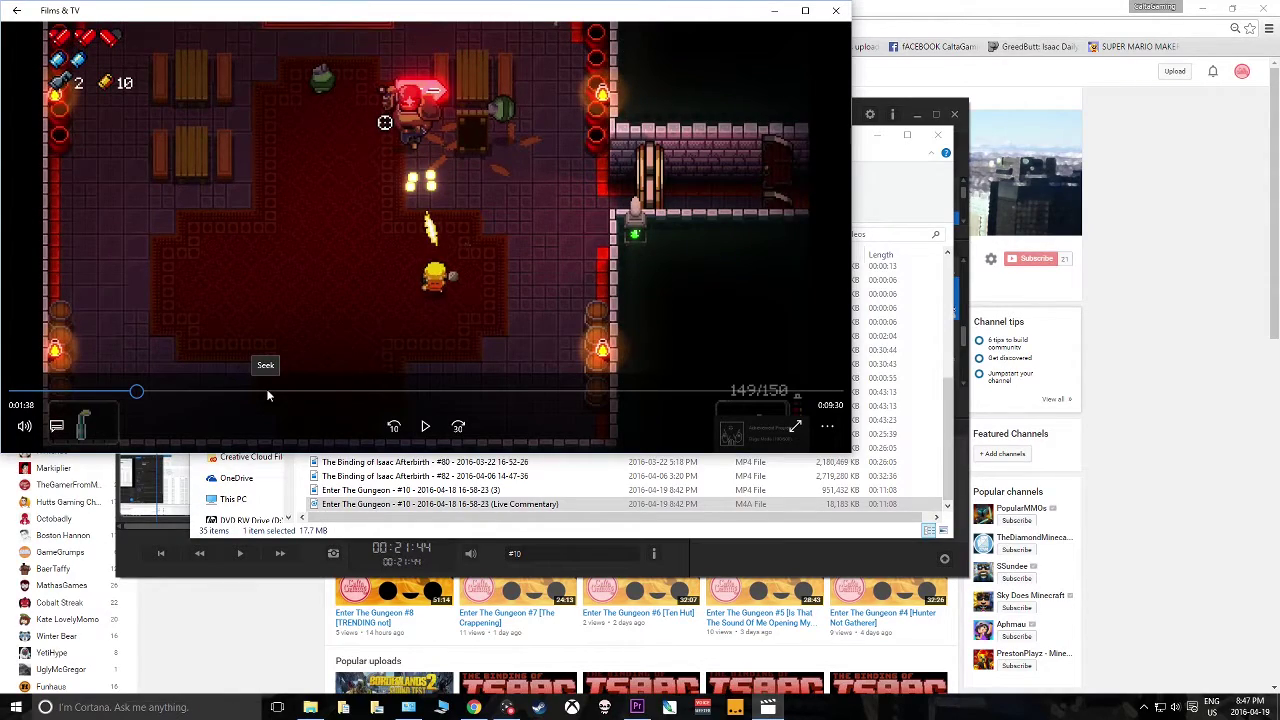
key(space)
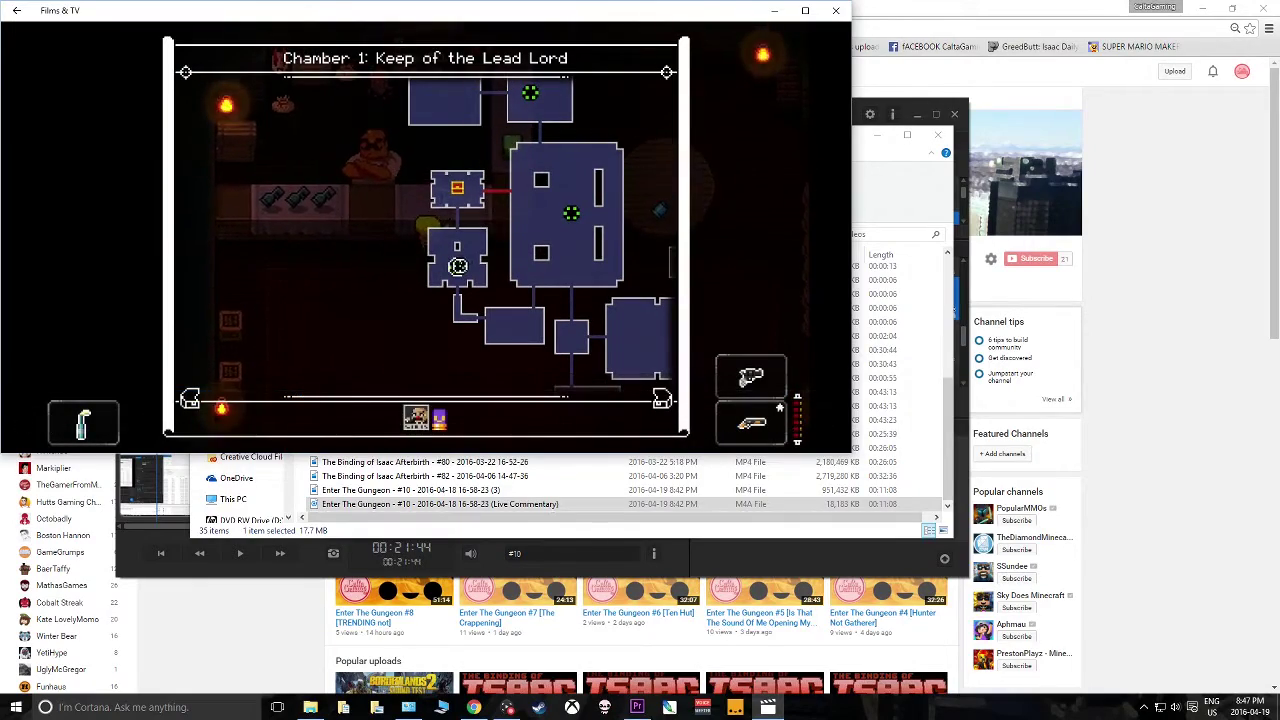
click(349, 390)
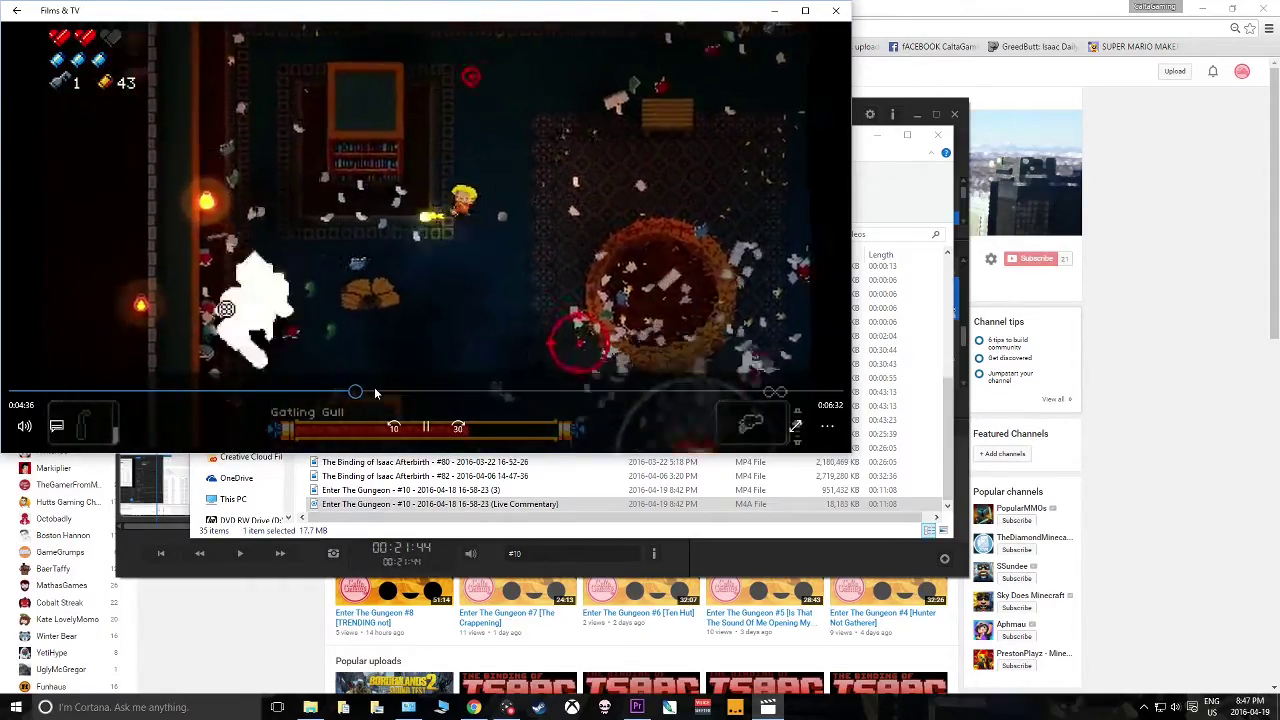
click(373, 393)
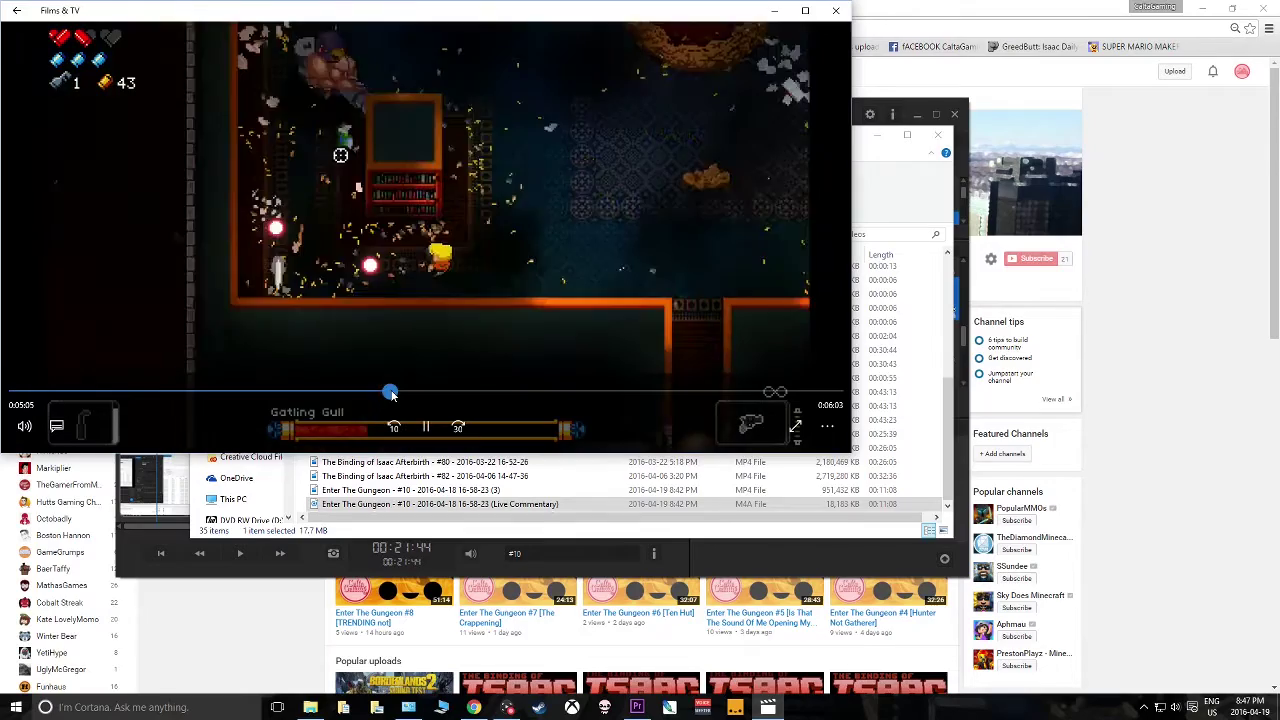
click(403, 393)
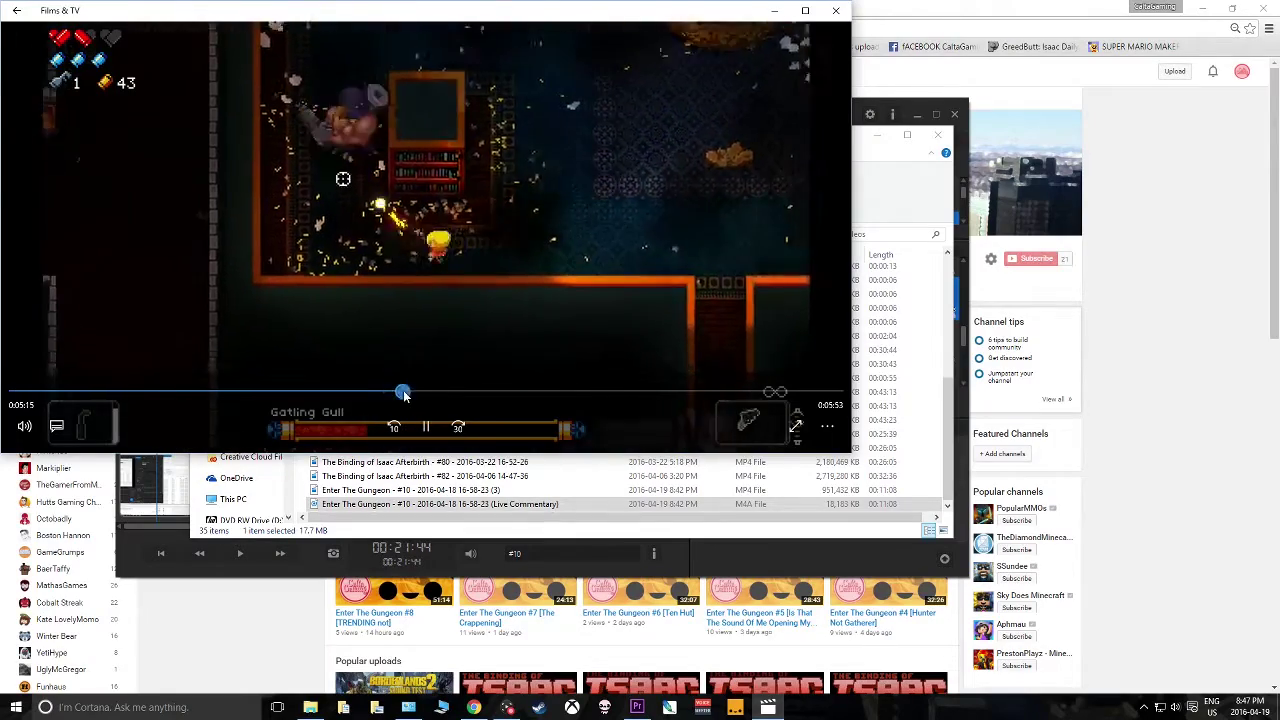
drag(403, 393, 423, 392)
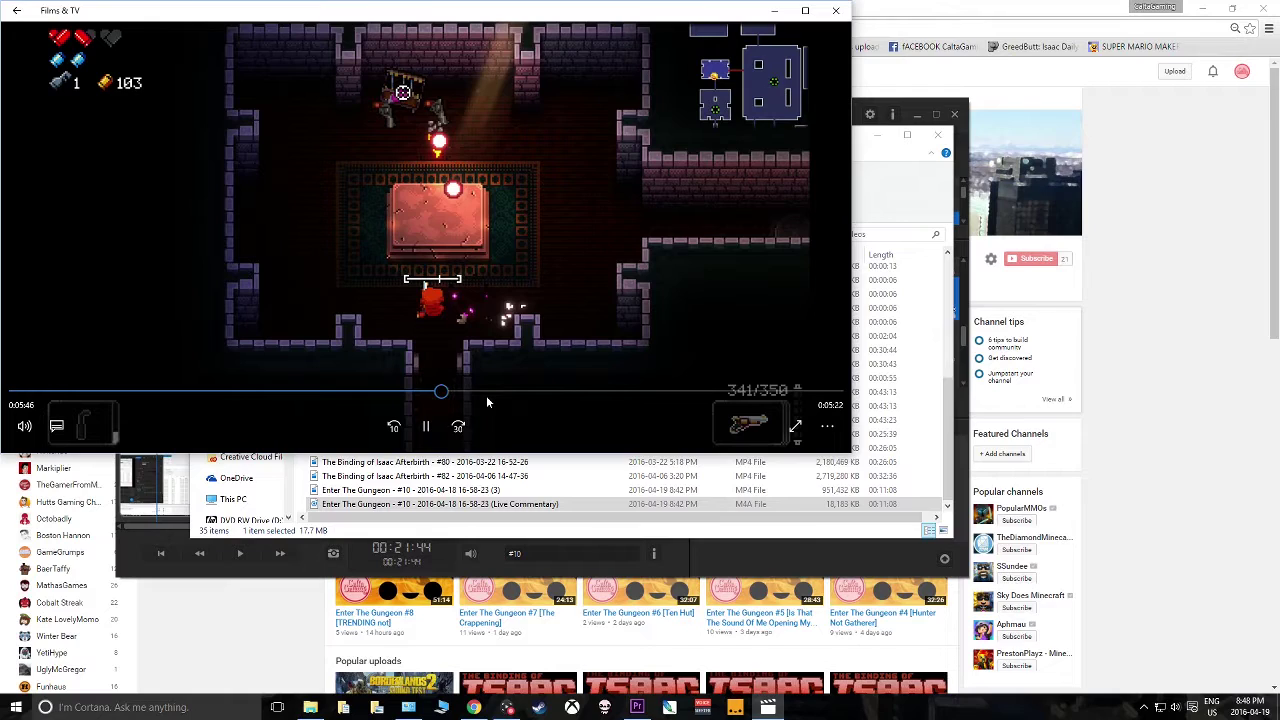
Step: Check later points at 7:00, 3:59, 10:01 and 10:11, reach the 11:08 end, and close the player
drag(505, 392, 770, 391)
click(307, 391)
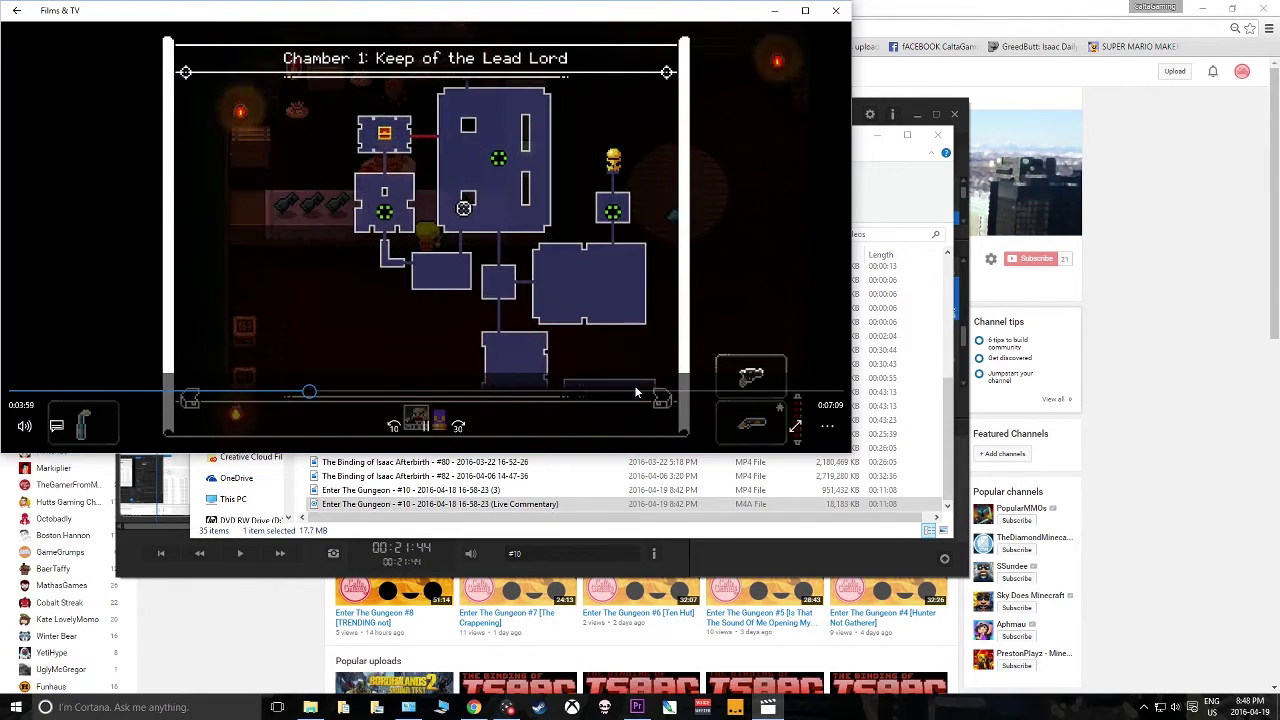
click(762, 392)
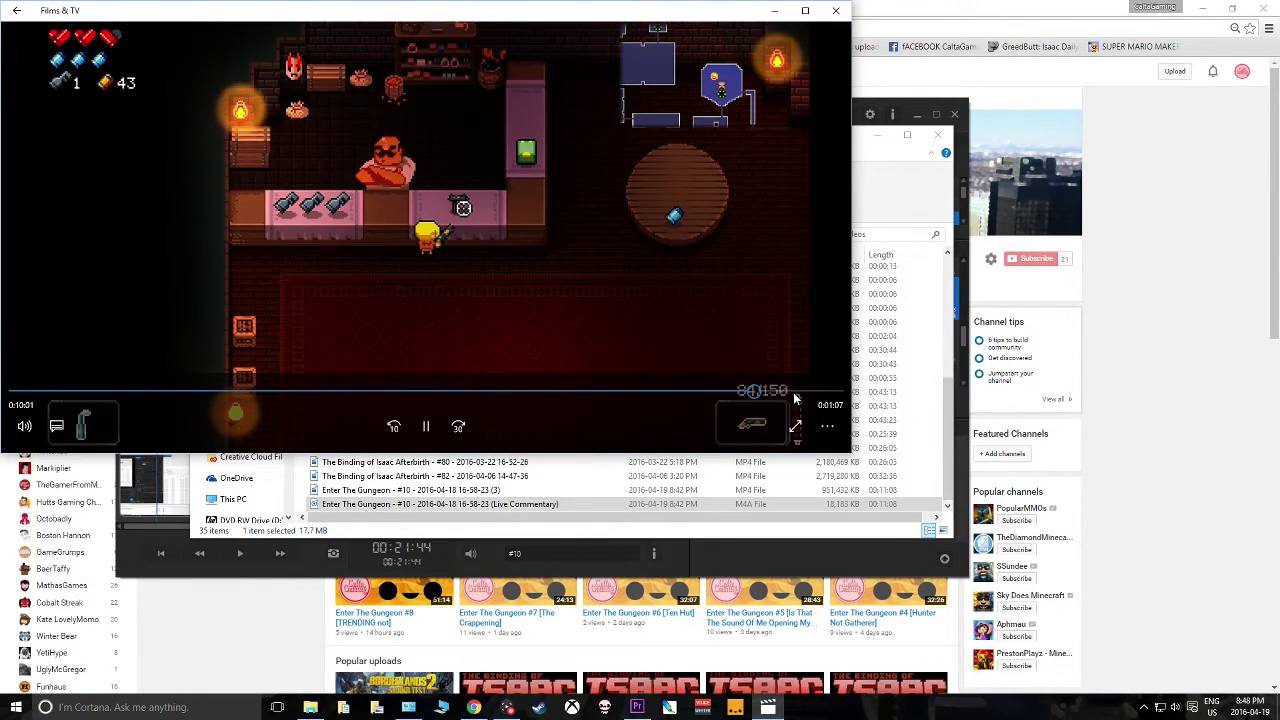
click(770, 391)
click(837, 393)
click(836, 10)
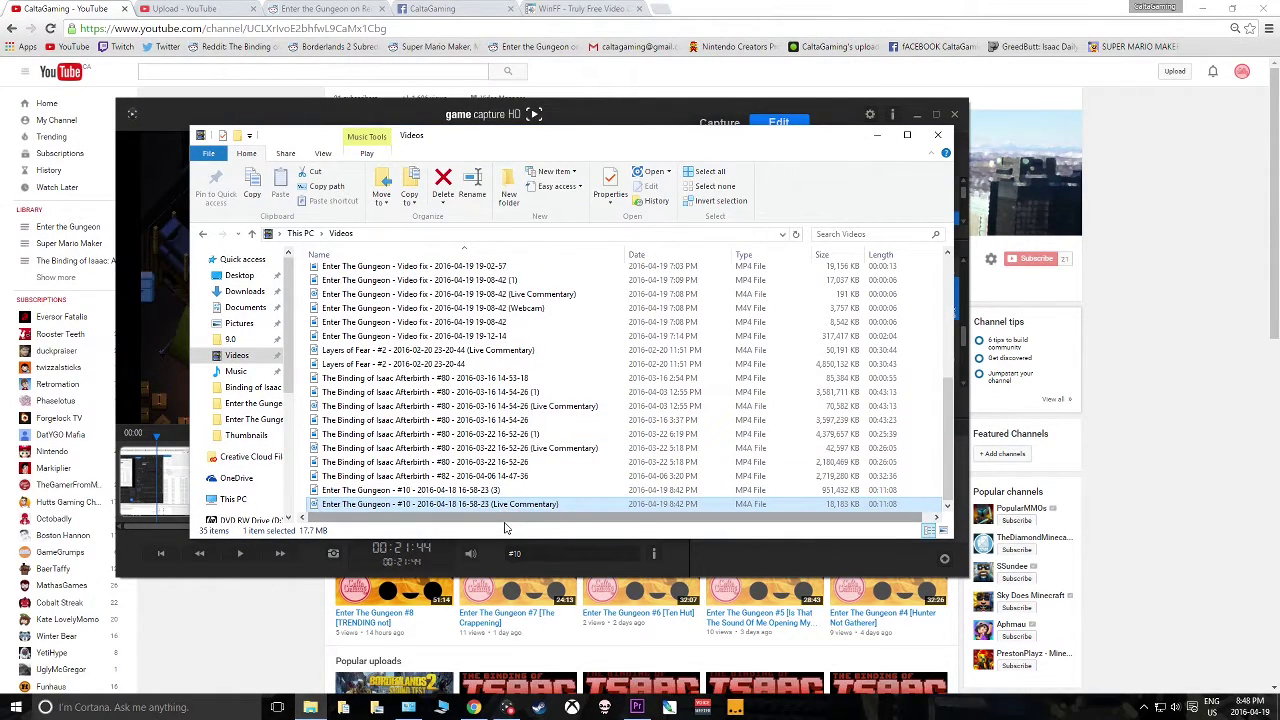
Step: Open the #10 Live Commentary M4A in VLC media player instead of Groove Music
double_click(417, 505)
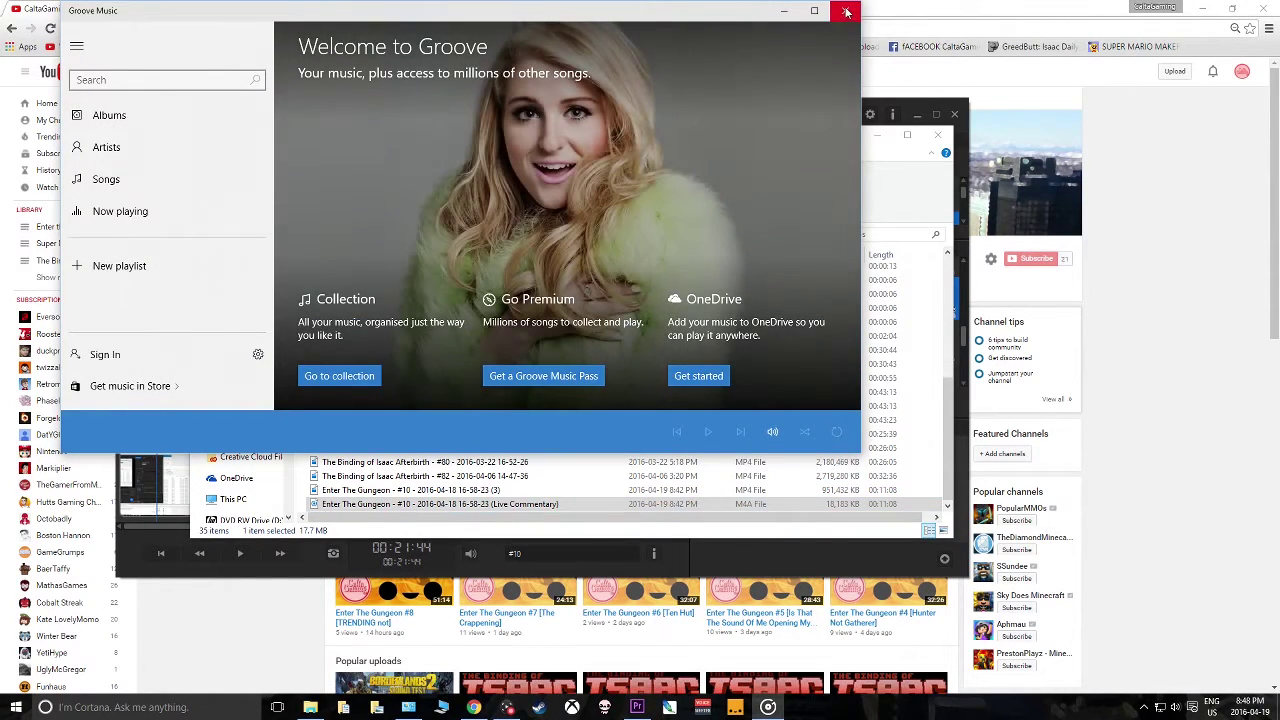
click(845, 10)
right_click(451, 499)
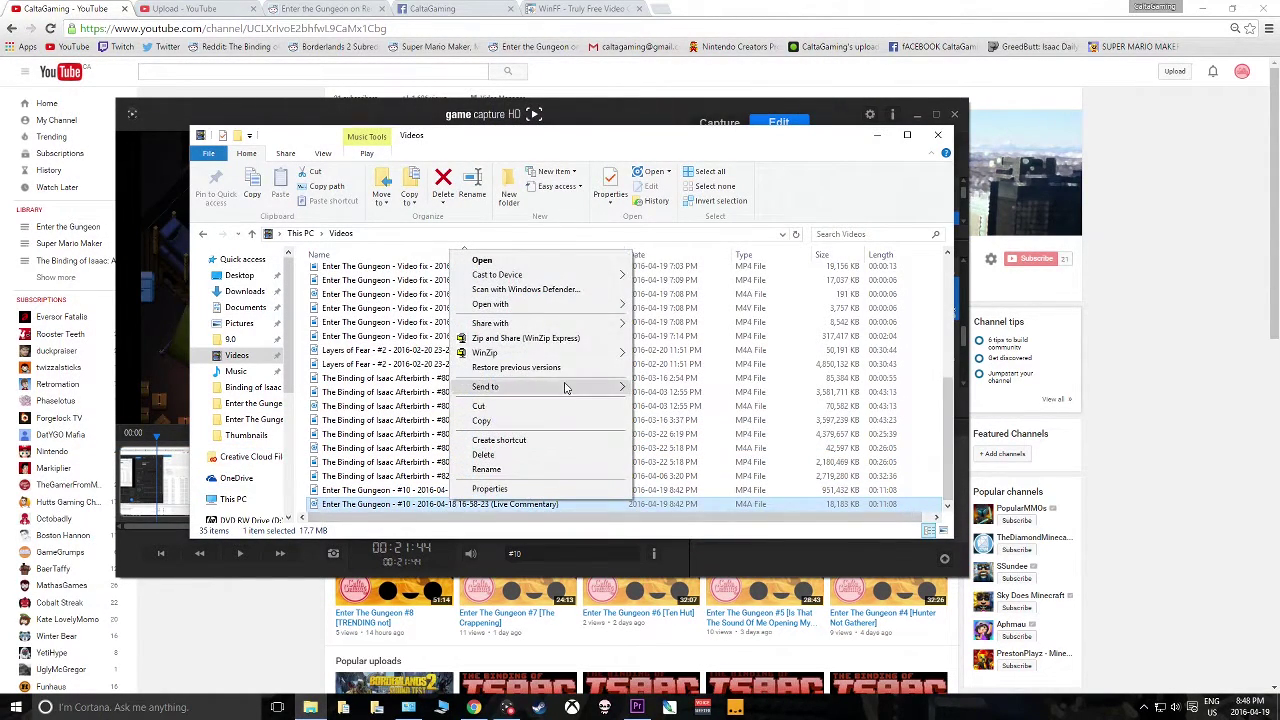
mouse_move(565, 304)
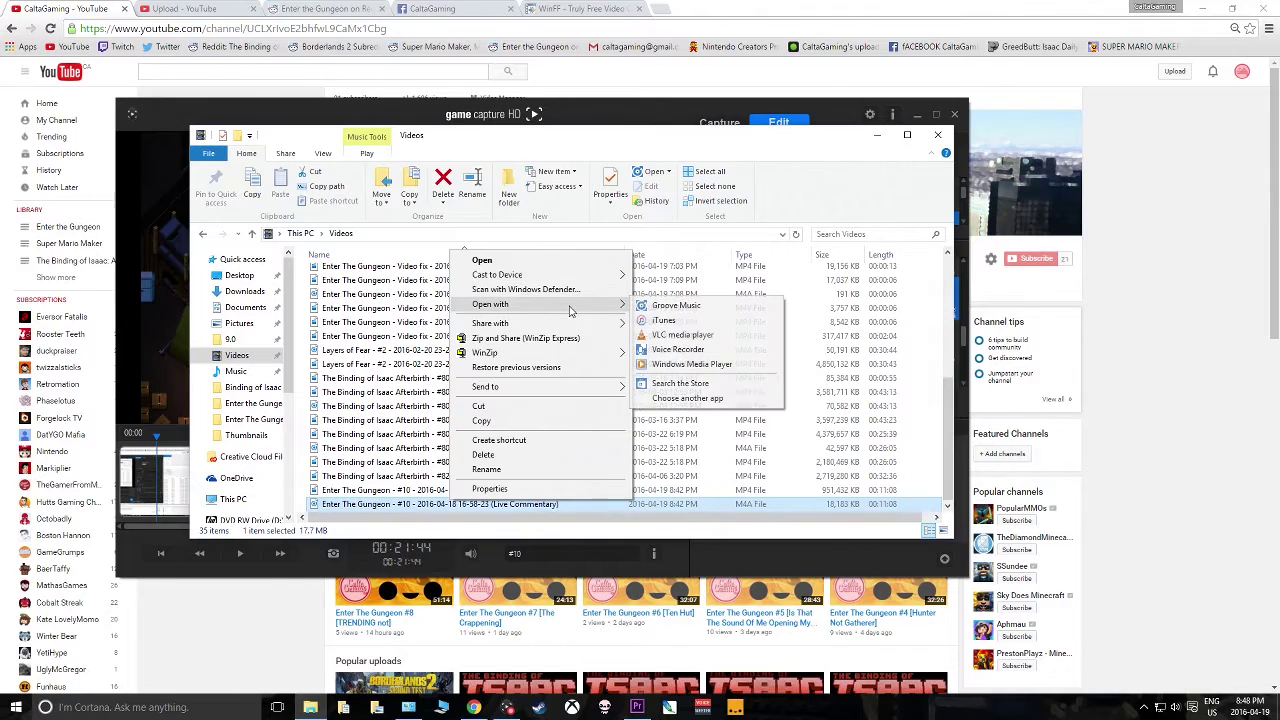
click(697, 340)
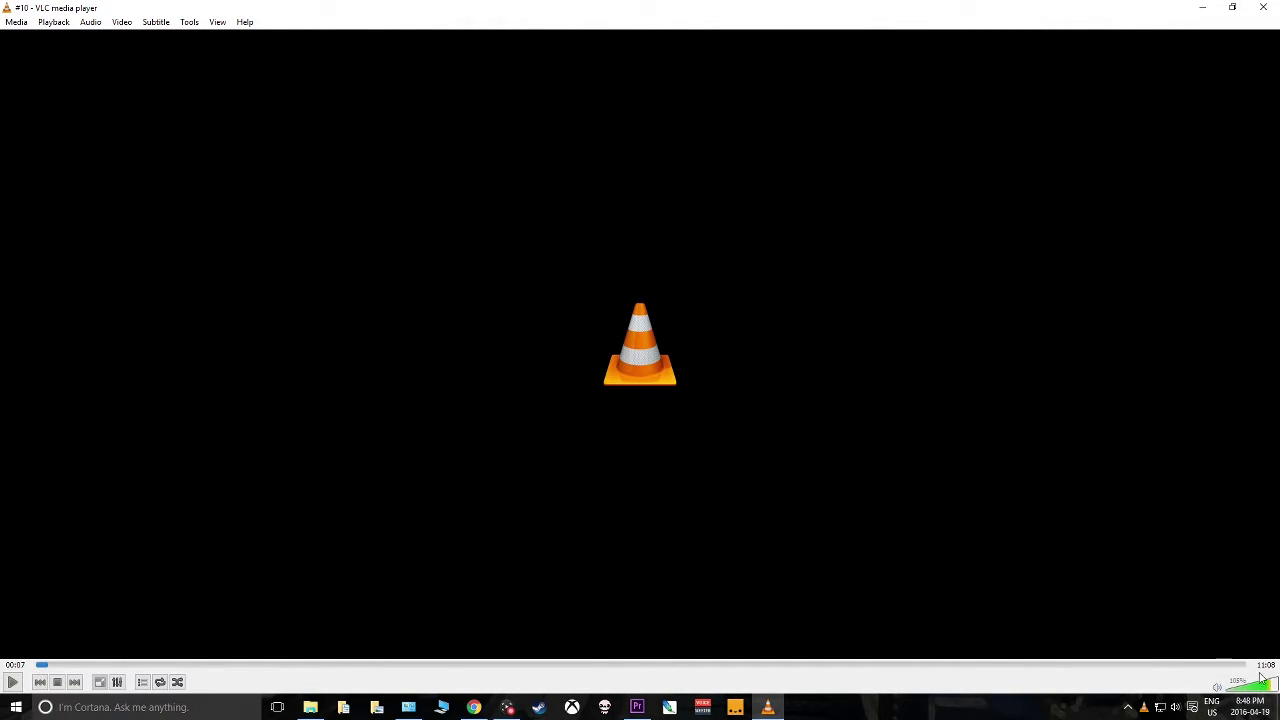
Step: Check the commentary audio near its end at about 10:59, then close VLC
click(1233, 666)
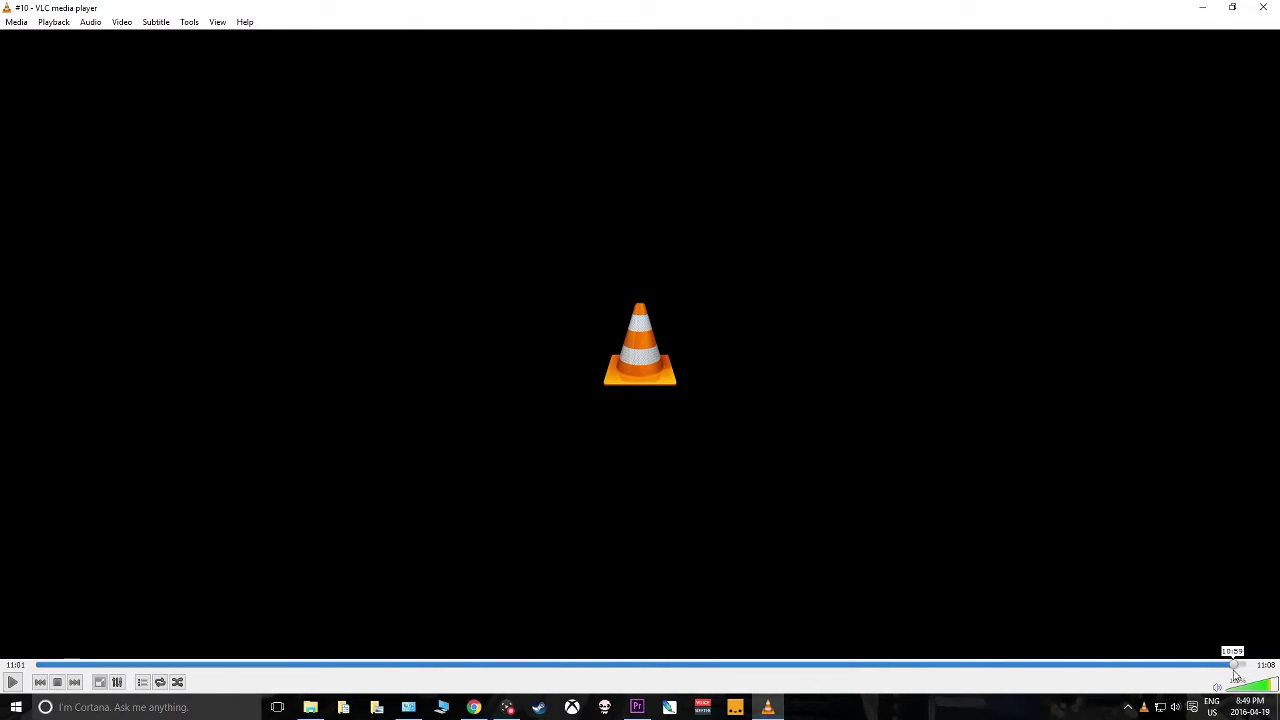
click(1263, 7)
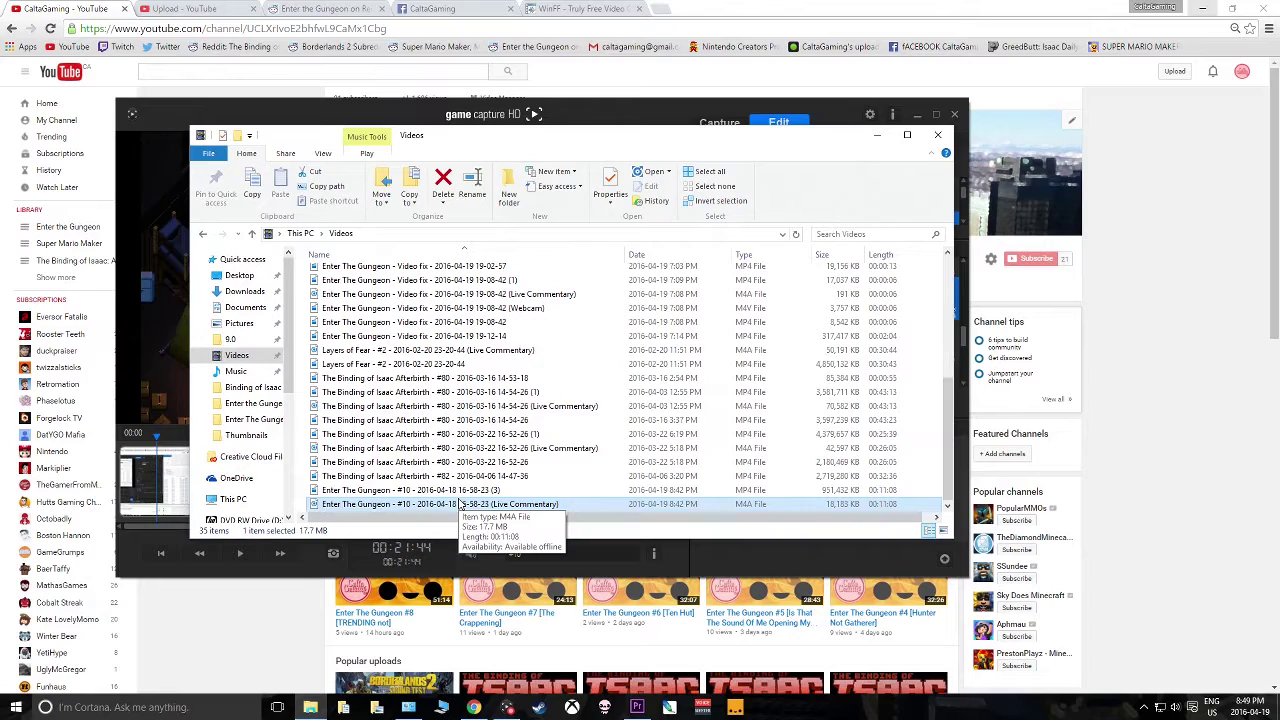
Step: Switch Game Capture HD to its Capture live-preview view, then bring the Videos folder back in front
scroll(460, 500, up, 6)
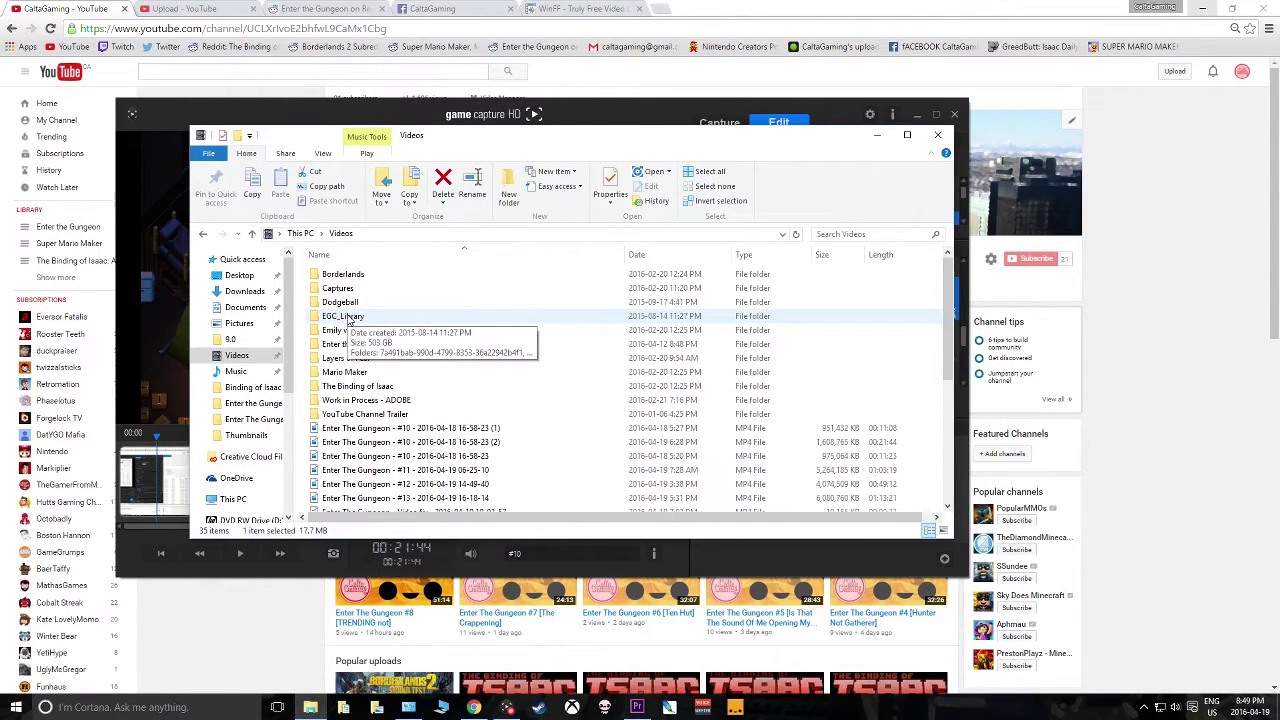
click(361, 113)
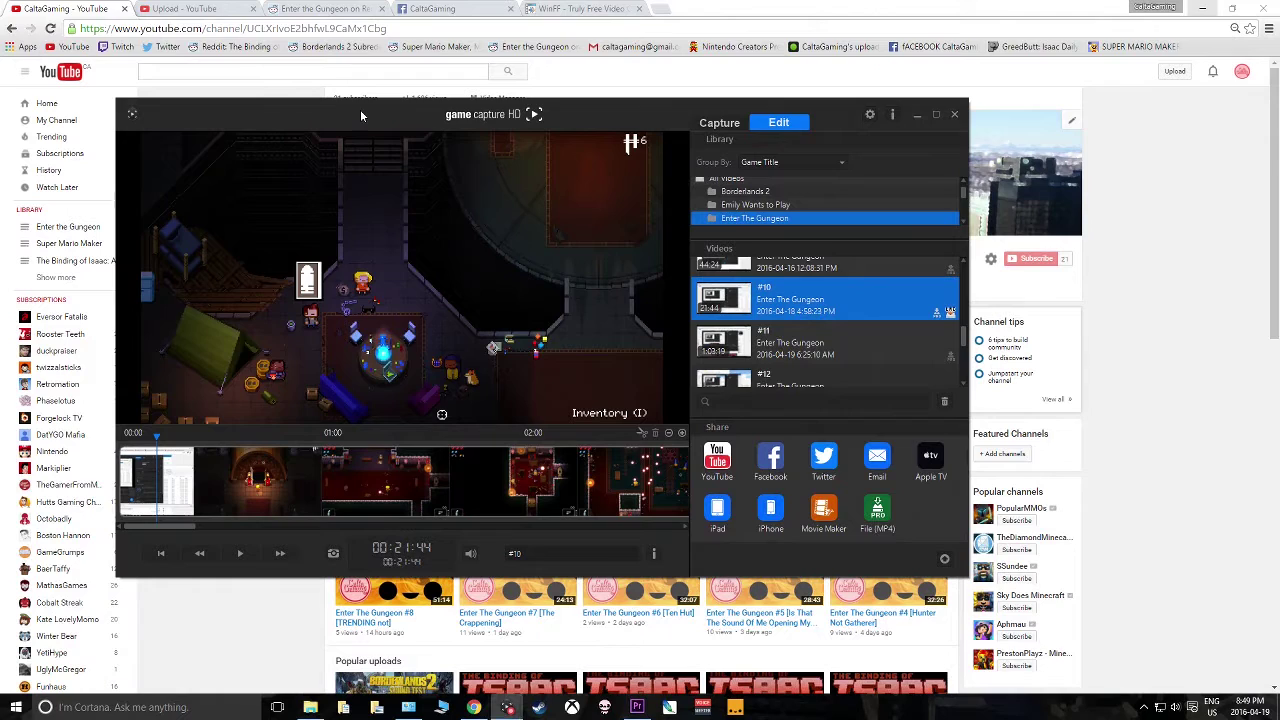
click(720, 122)
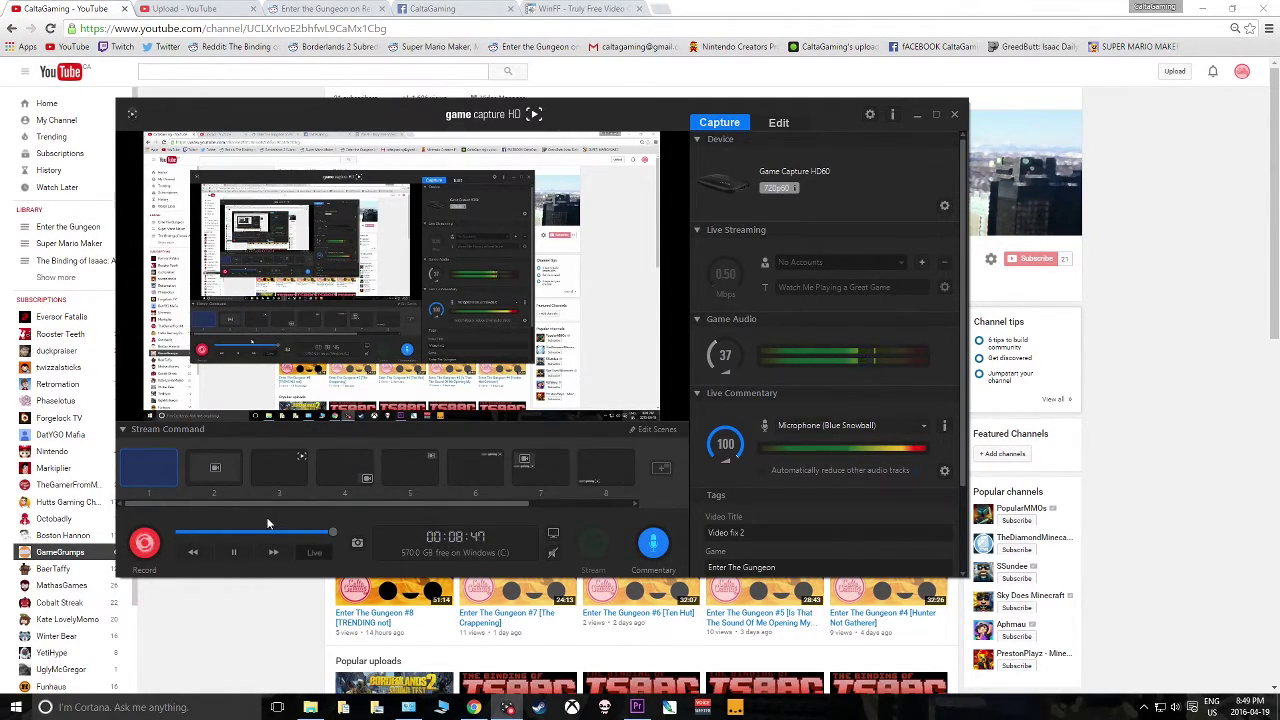
click(145, 548)
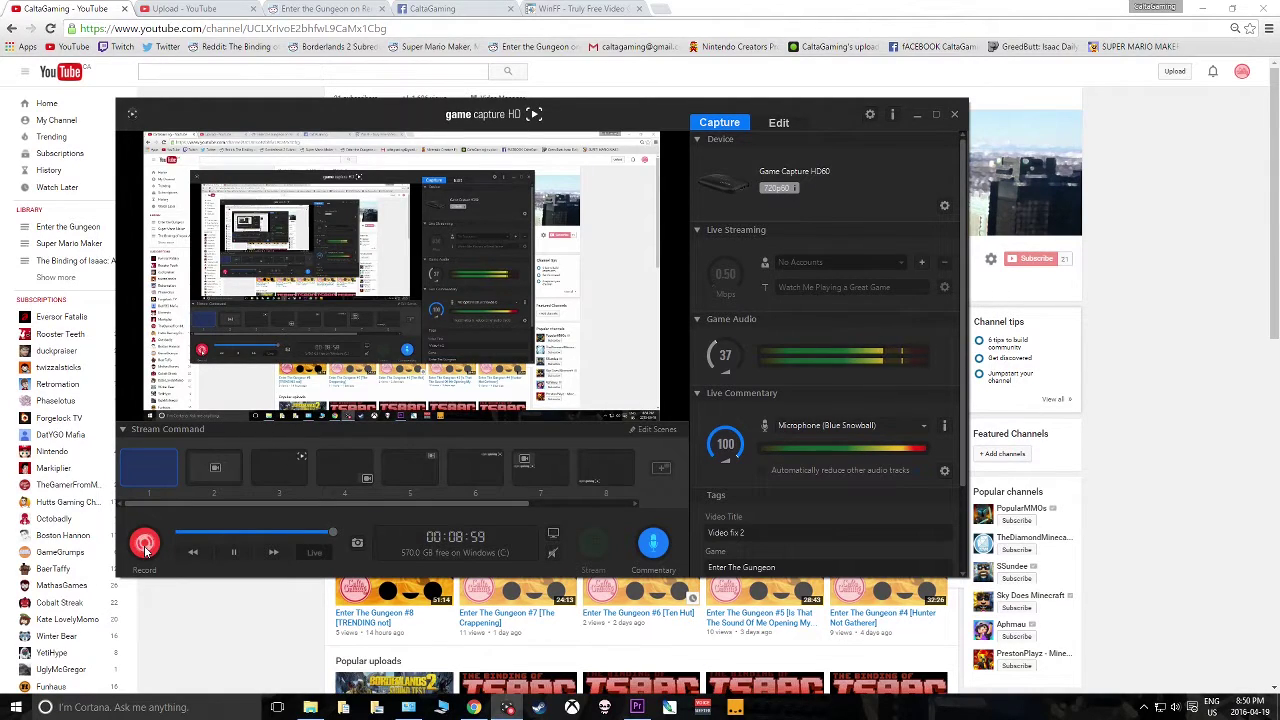
key(alt+Tab)
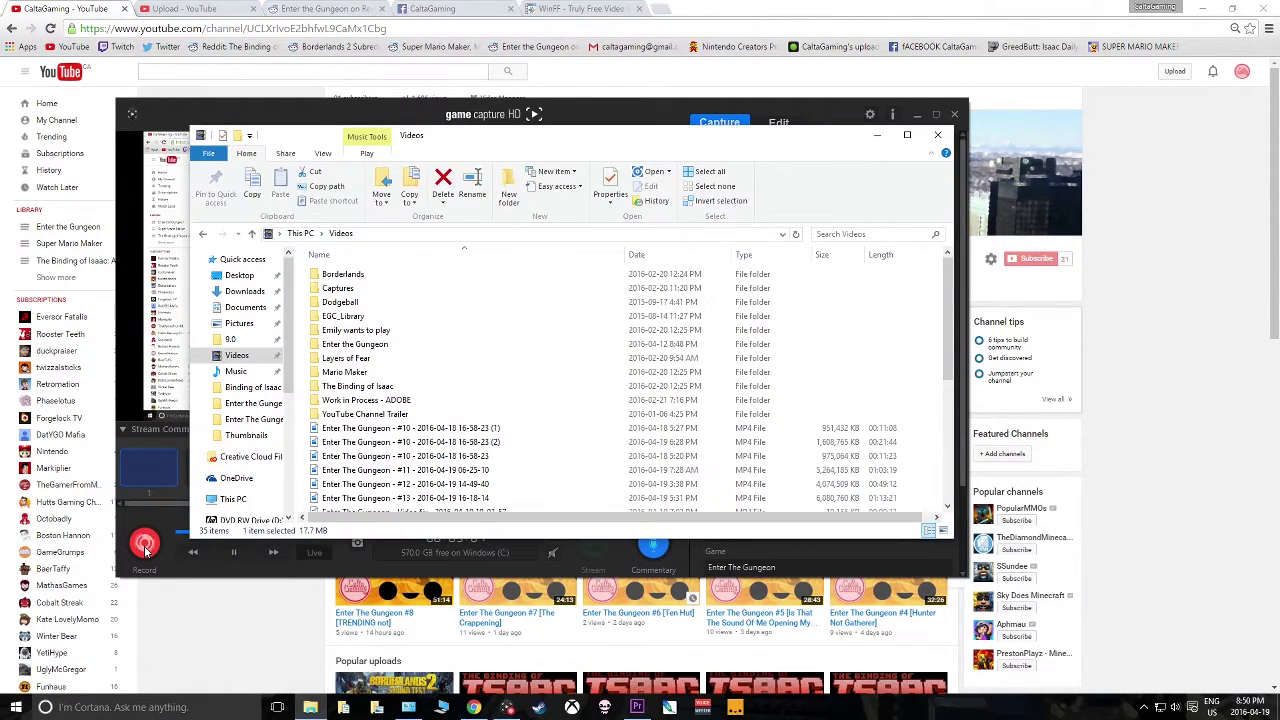
key(alt+Tab)
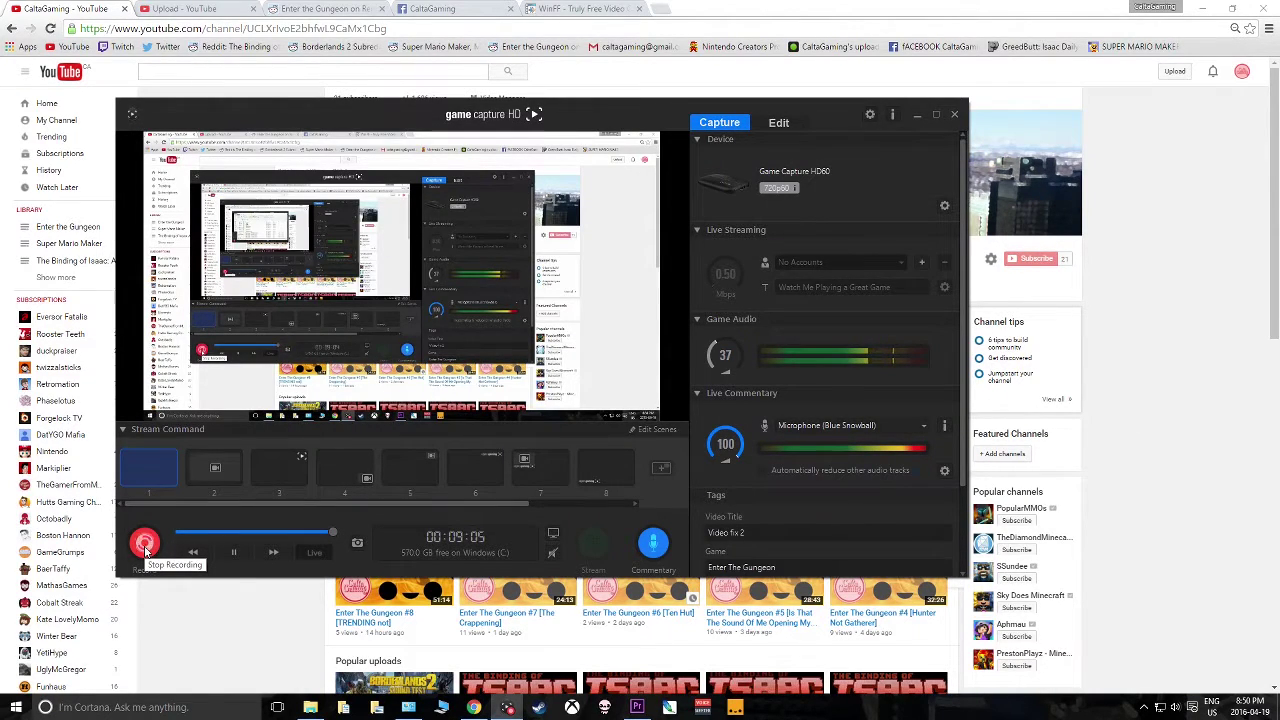
key(alt+Tab)
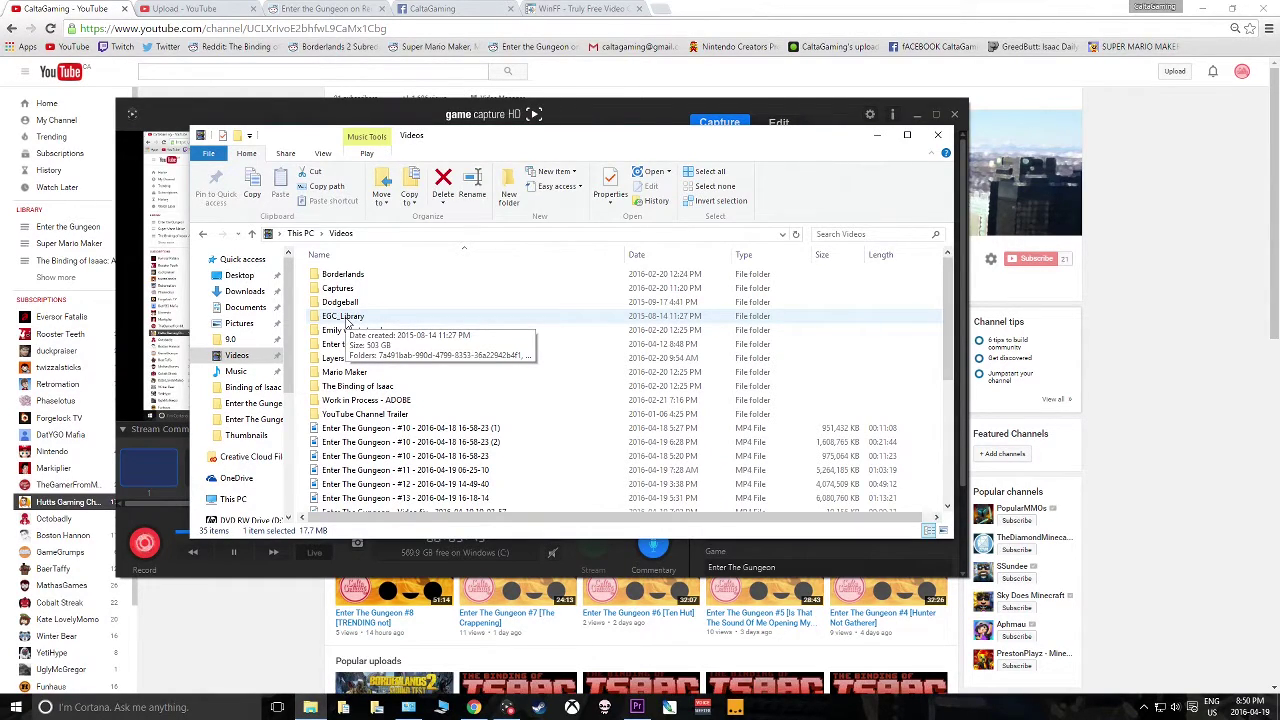
double_click(346, 318)
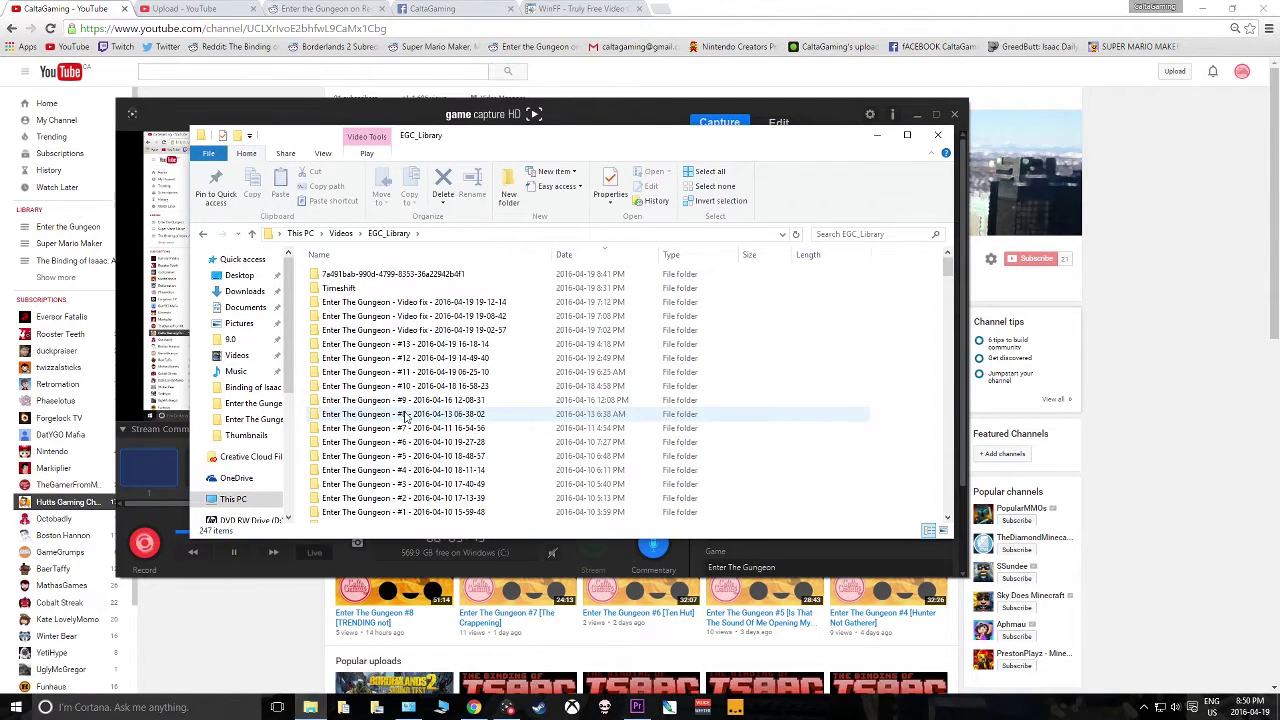
scroll(395, 420, down, 10)
scroll(410, 422, down, 12)
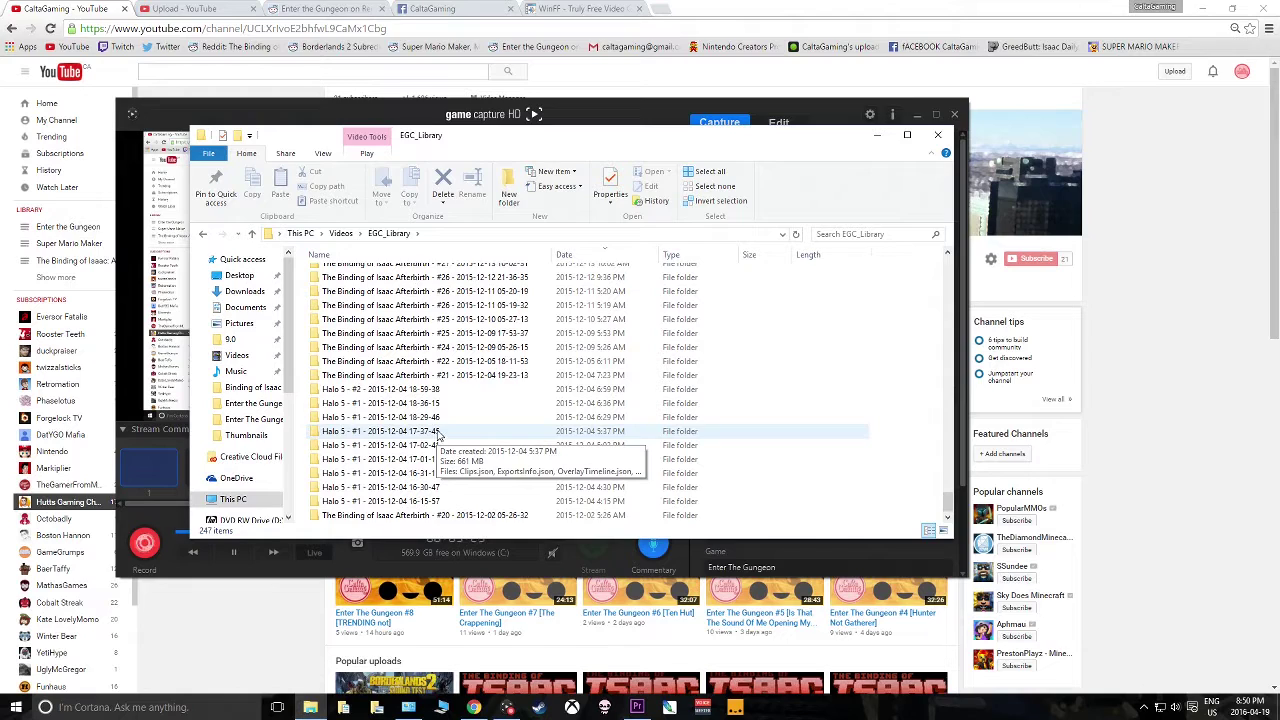
scroll(460, 460, up, 3)
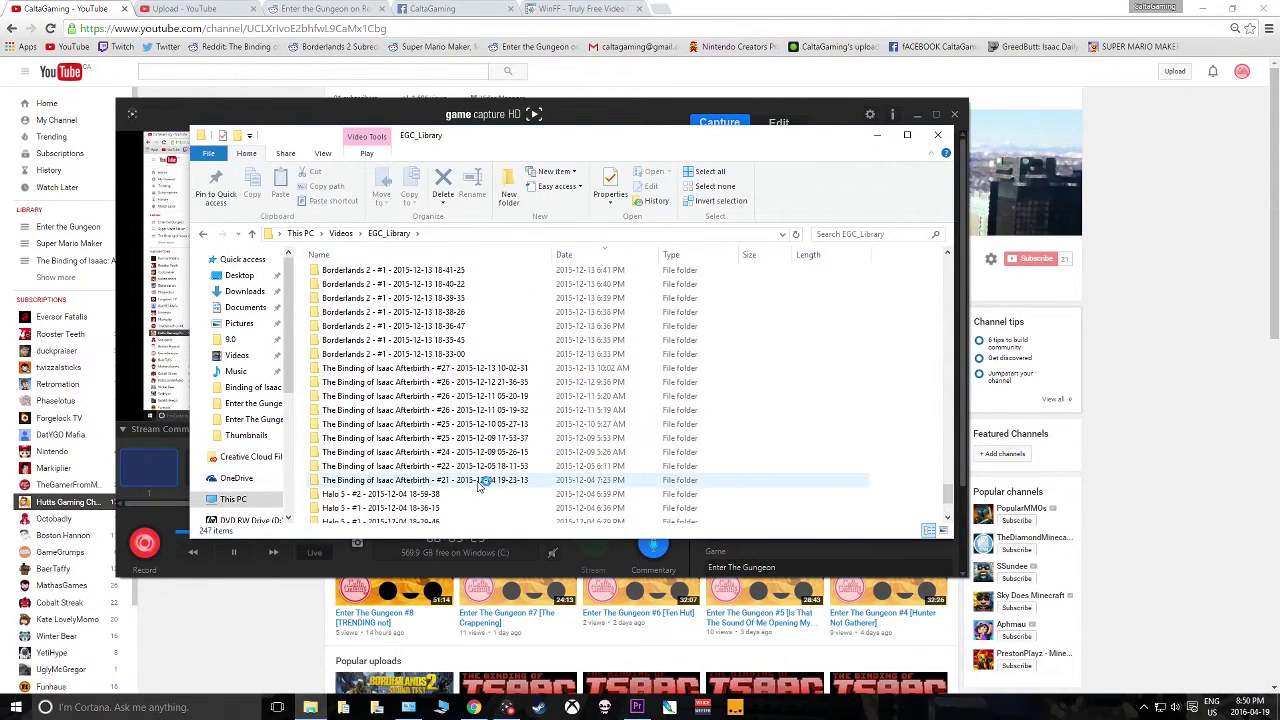
scroll(466, 480, up, 1)
scroll(466, 478, down, 3)
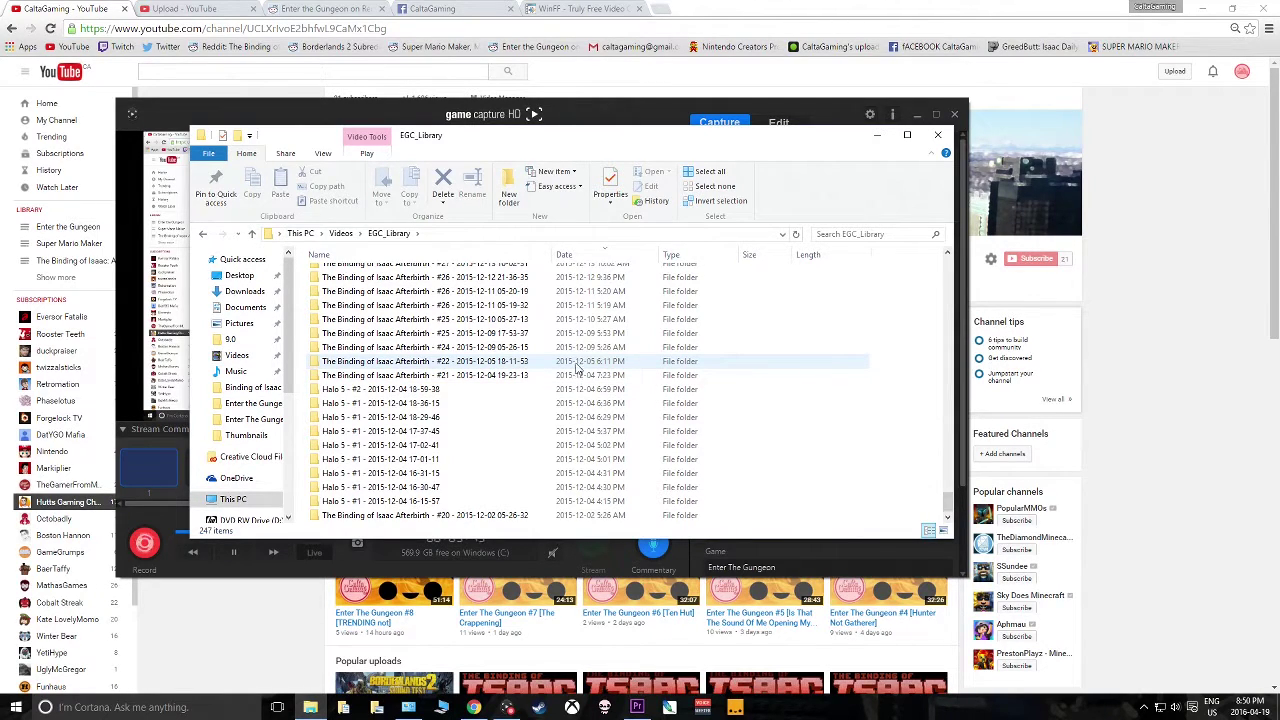
scroll(942, 272, up, 2)
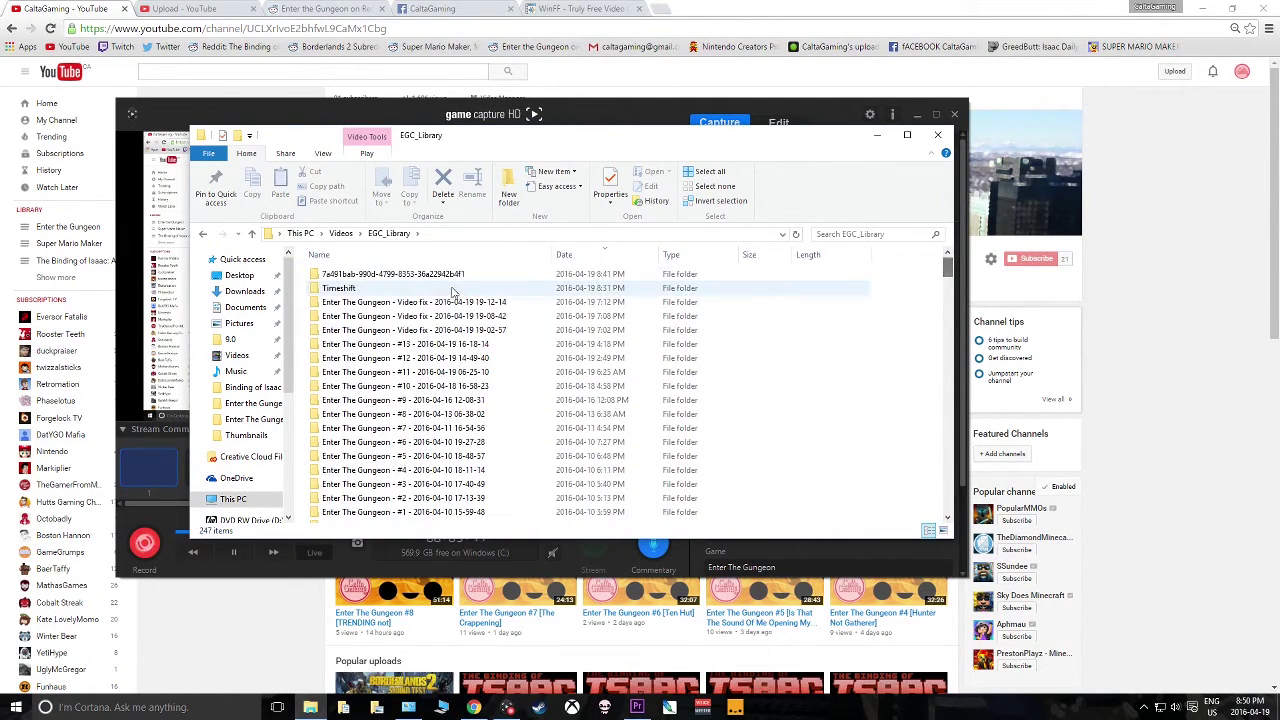
double_click(427, 389)
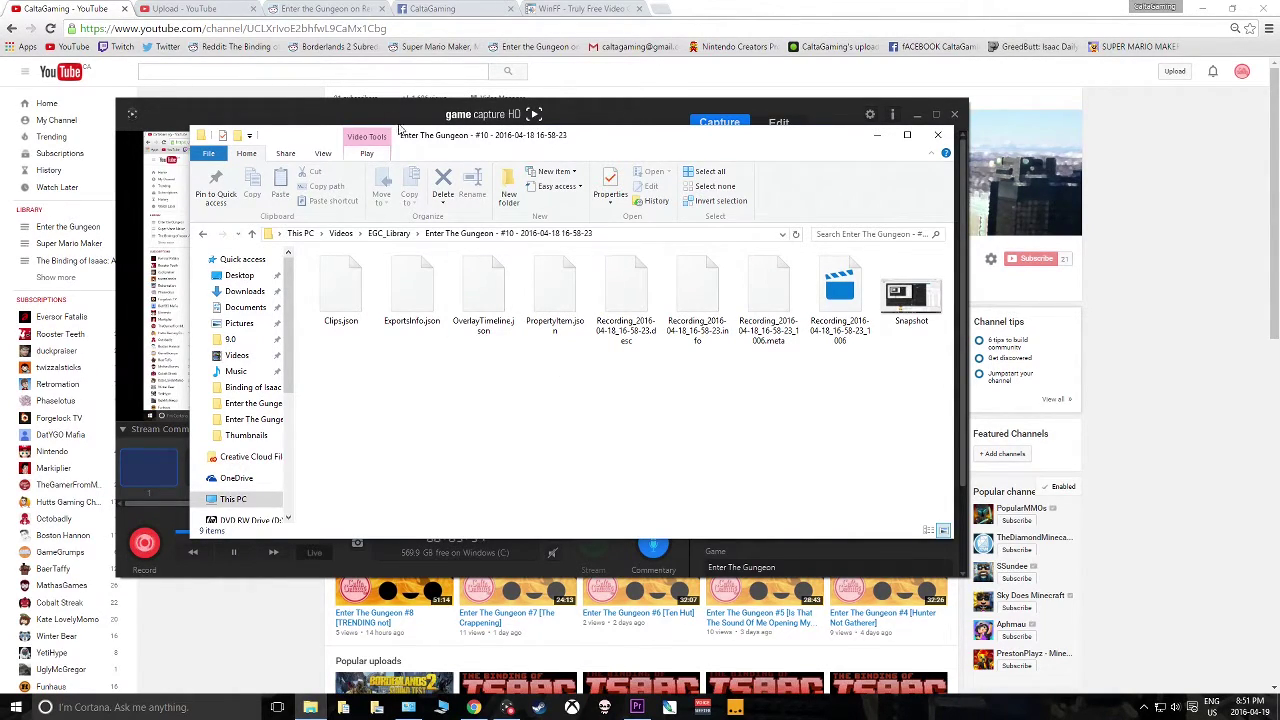
click(785, 120)
click(786, 122)
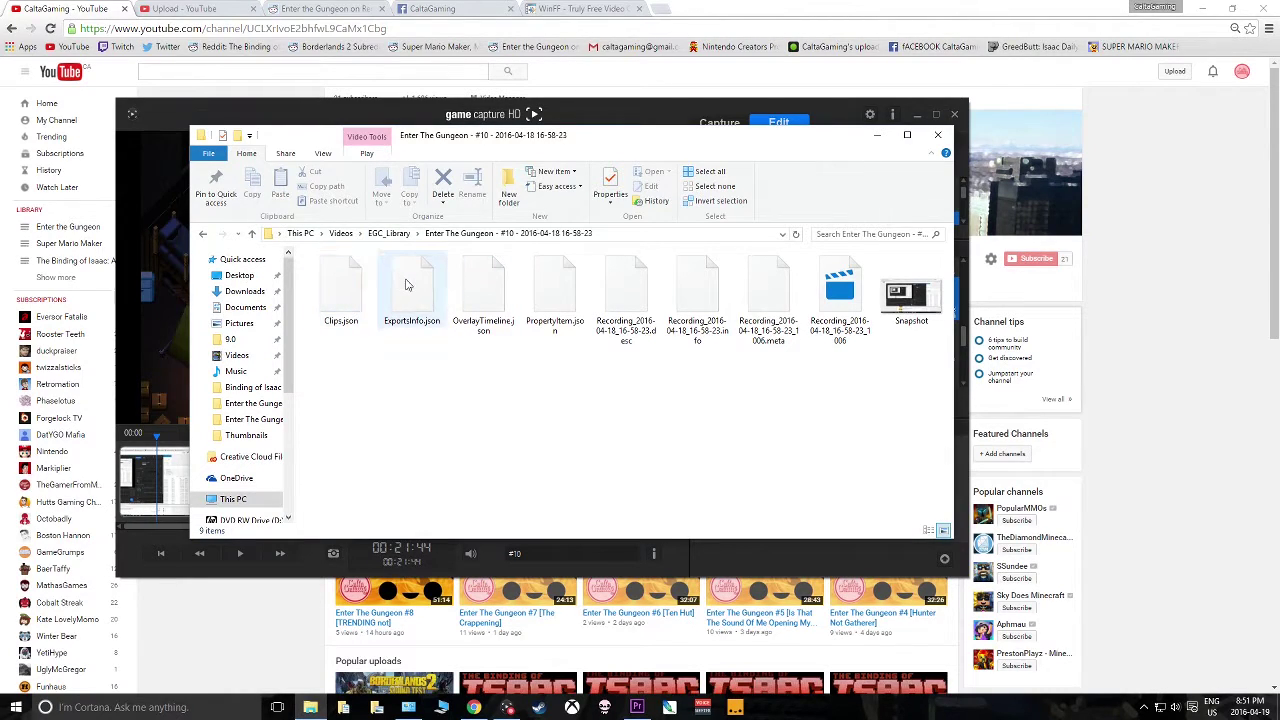
drag(908, 386, 694, 417)
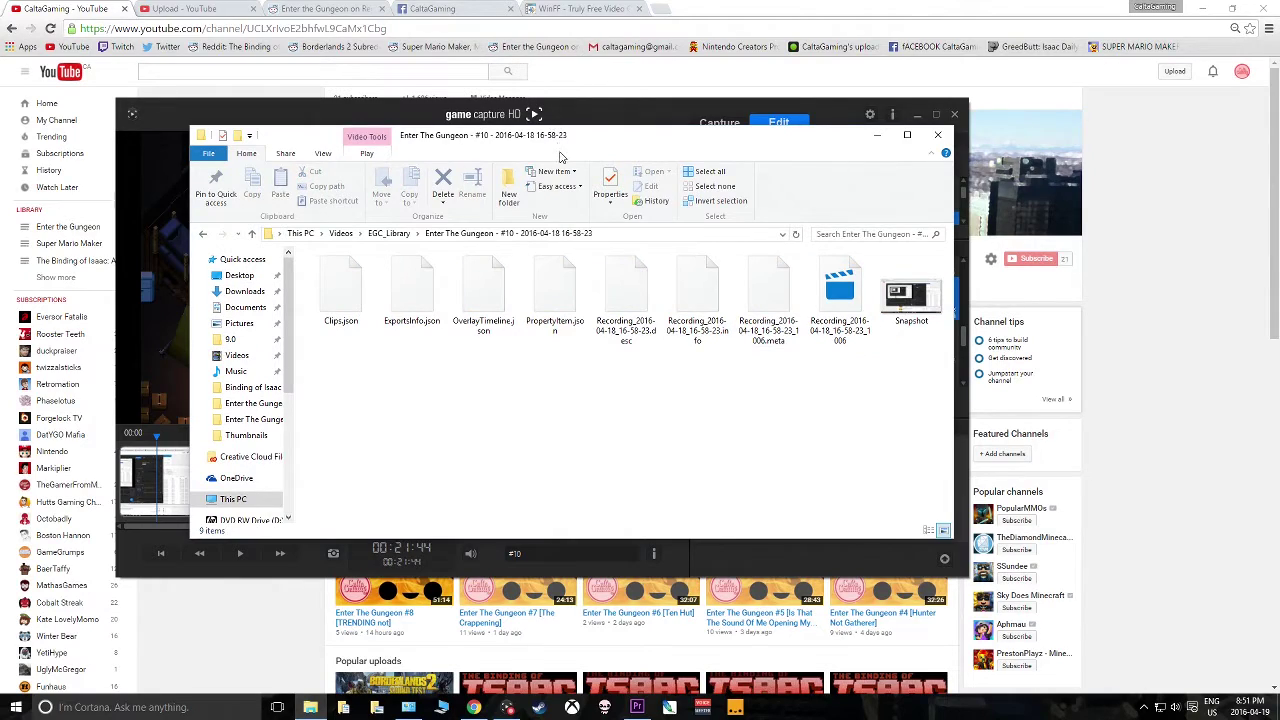
click(604, 113)
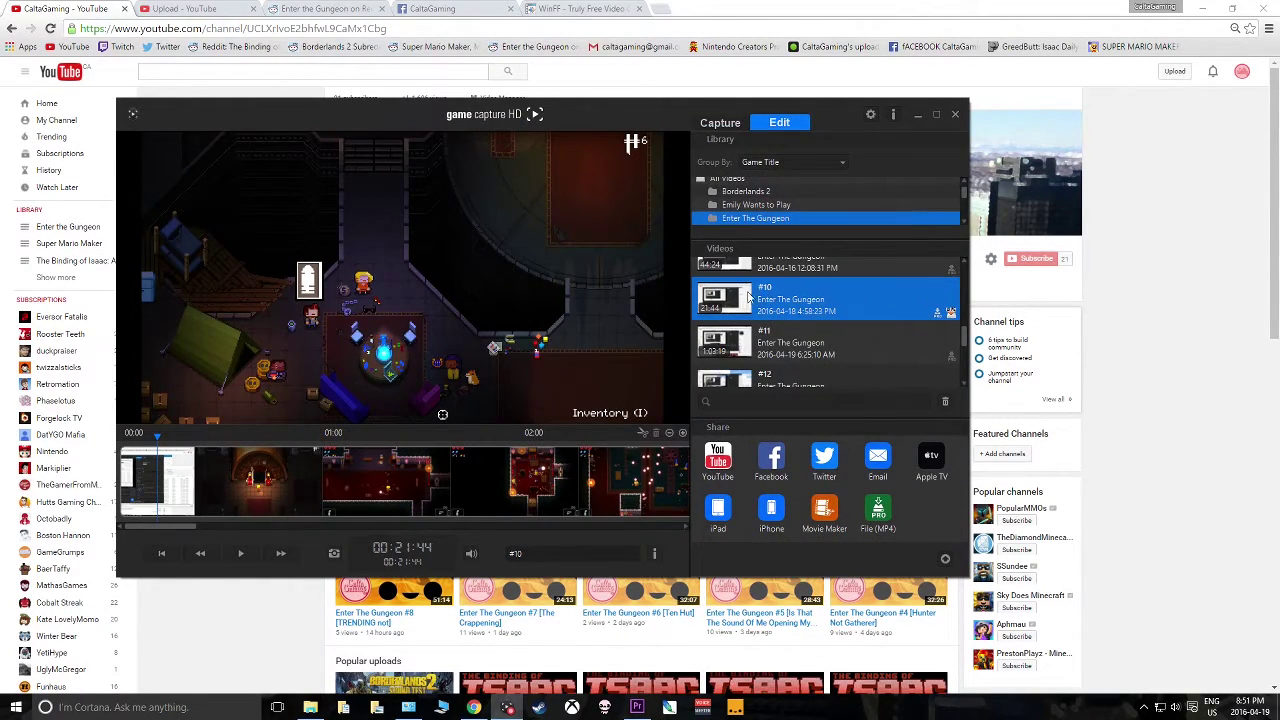
key(alt+Tab)
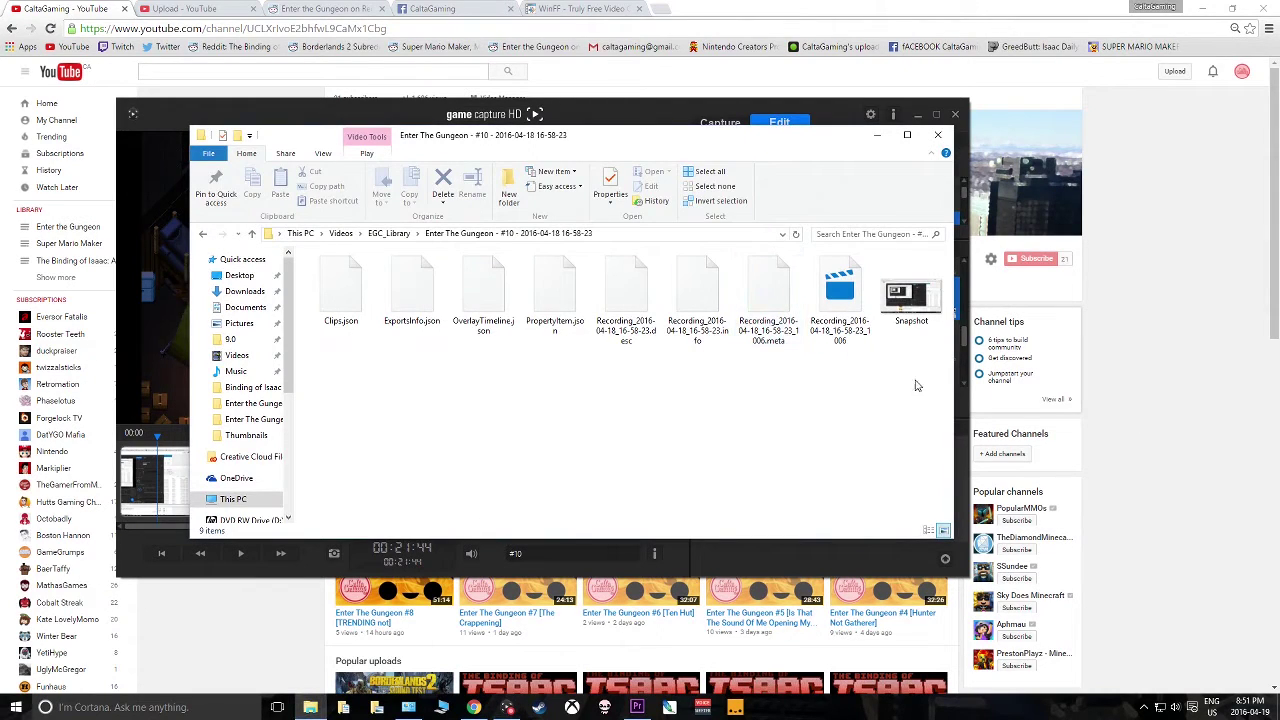
drag(945, 252, 645, 410)
double_click(911, 294)
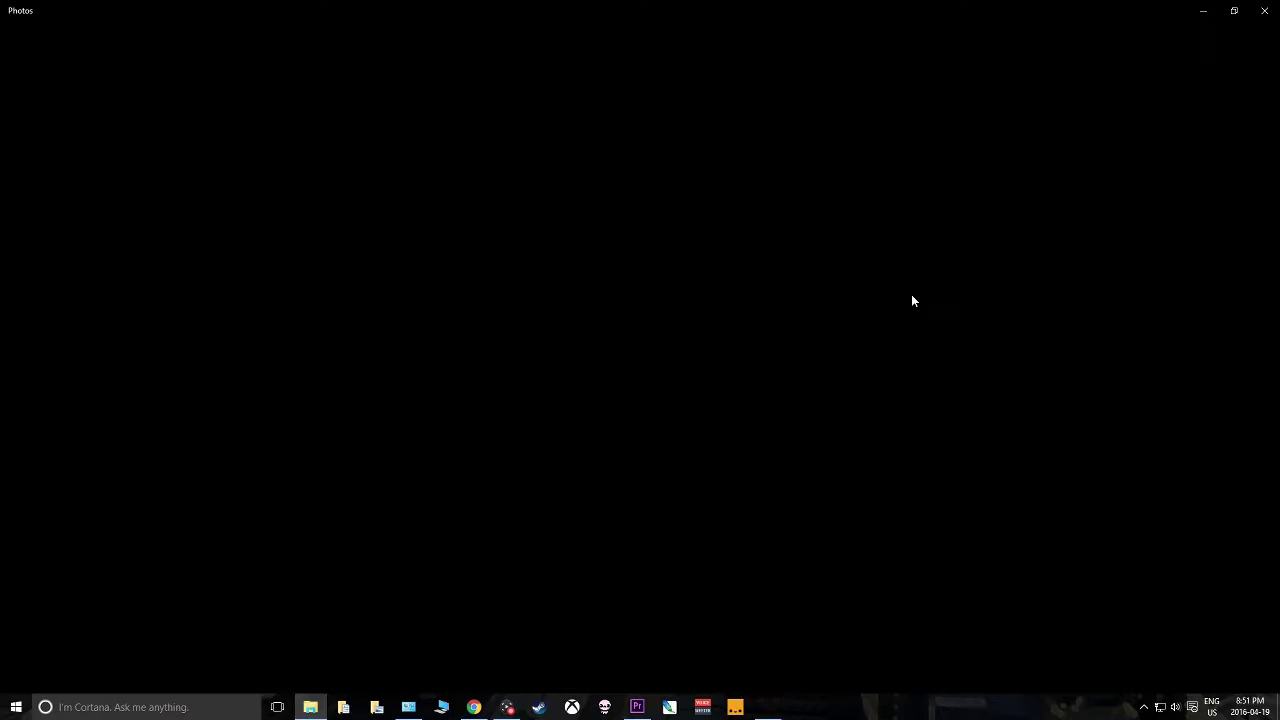
click(1266, 10)
key(alt+Tab)
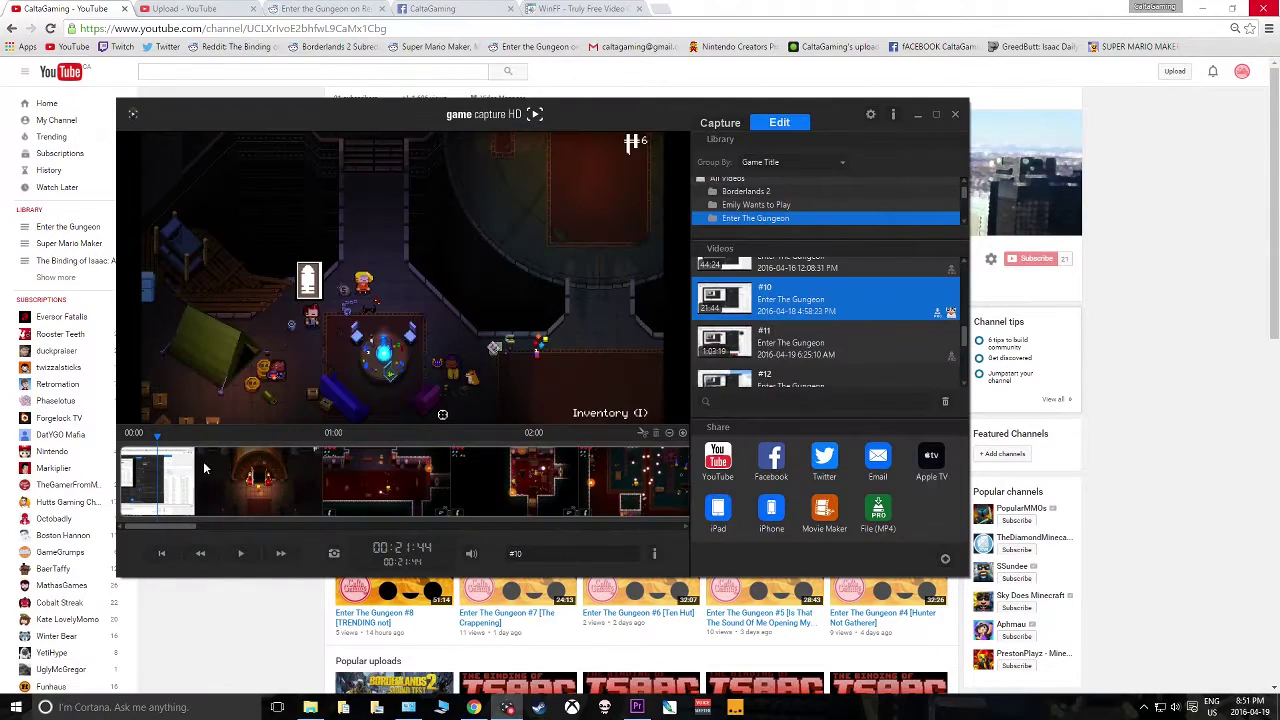
key(alt+Tab)
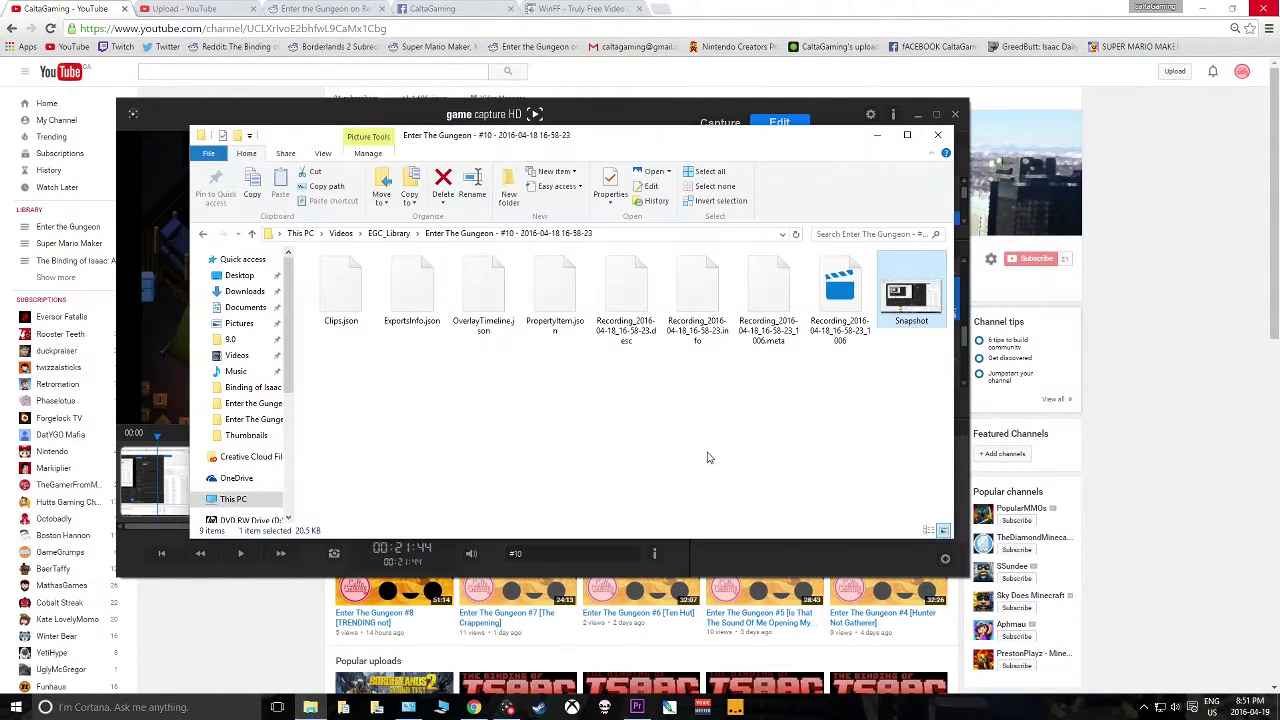
click(826, 289)
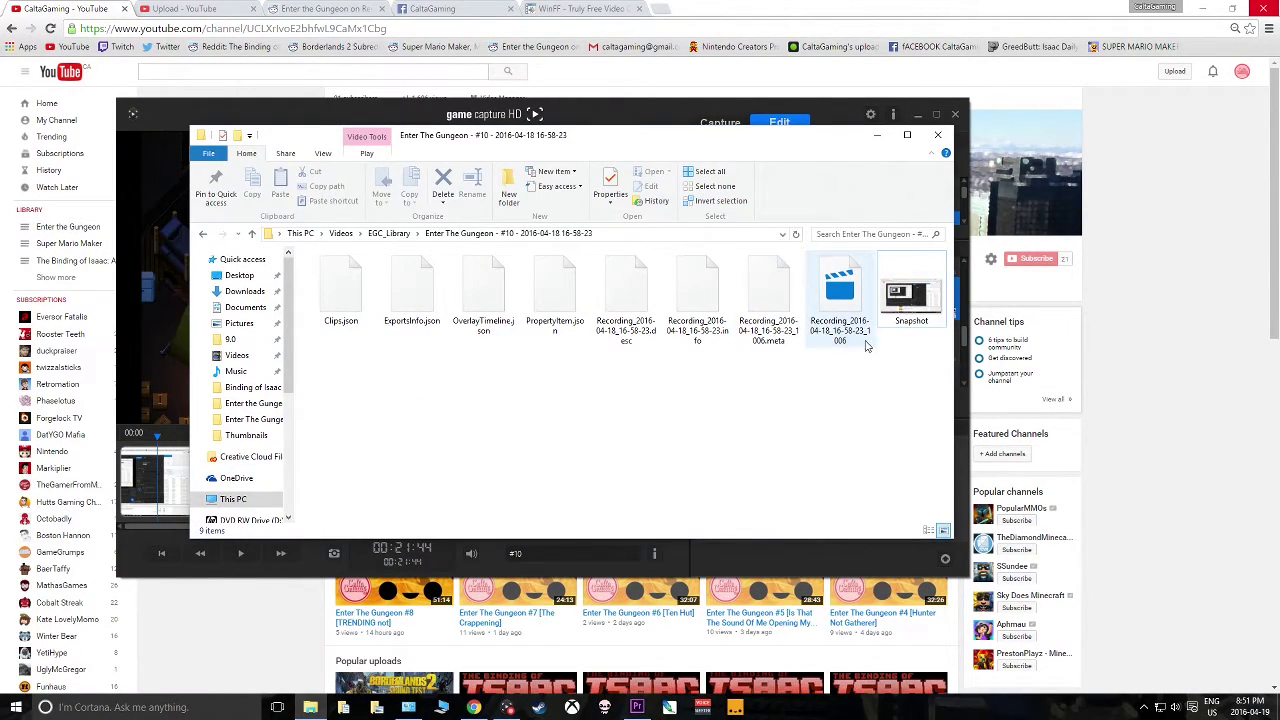
click(818, 298)
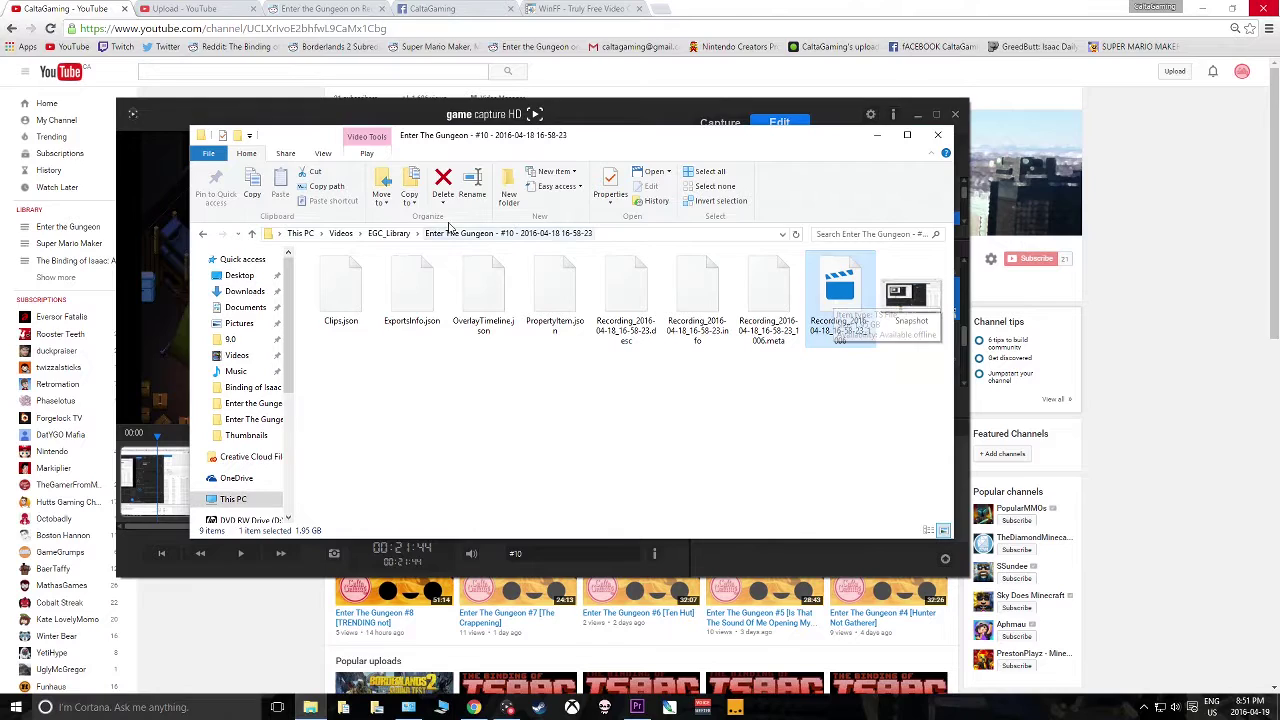
click(341, 233)
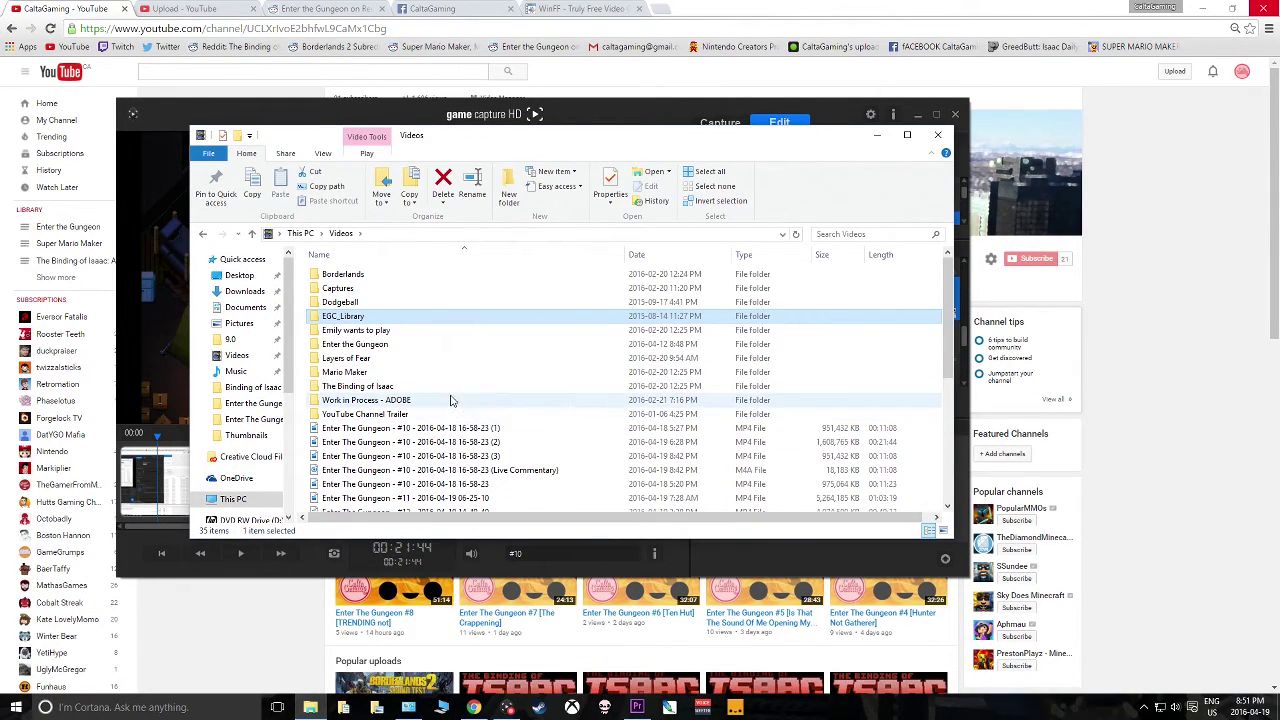
click(715, 427)
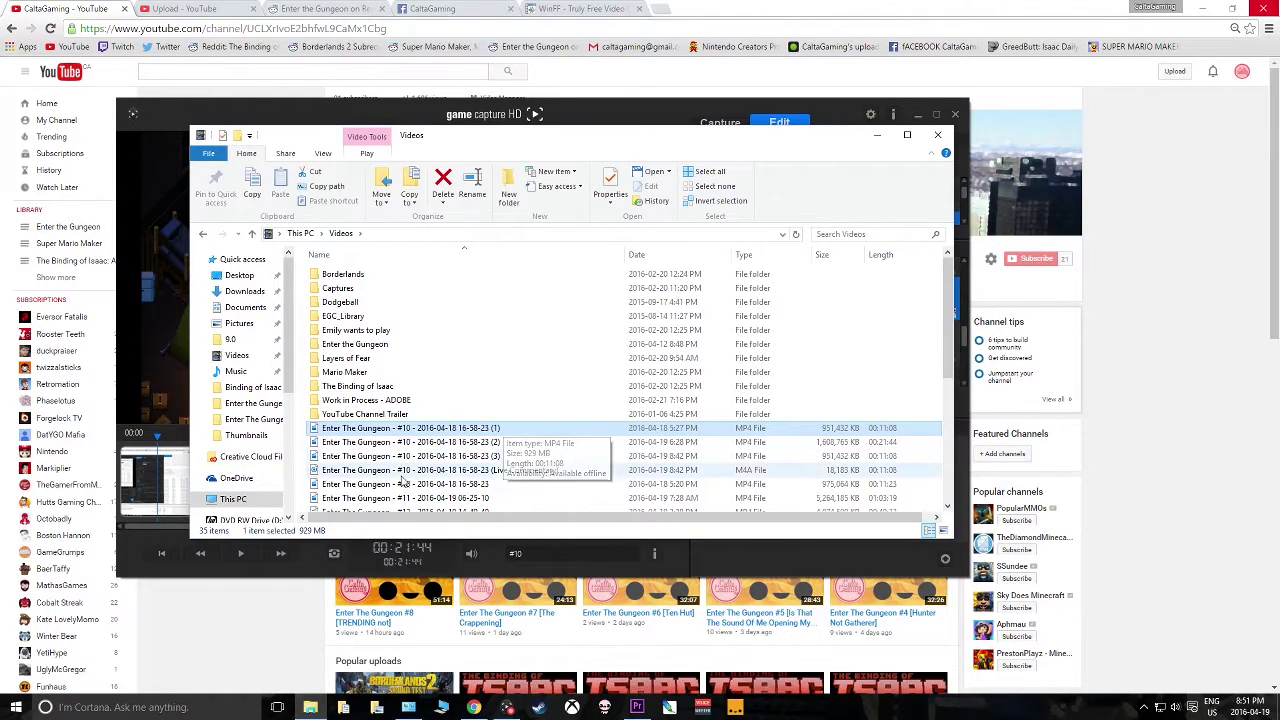
click(559, 486)
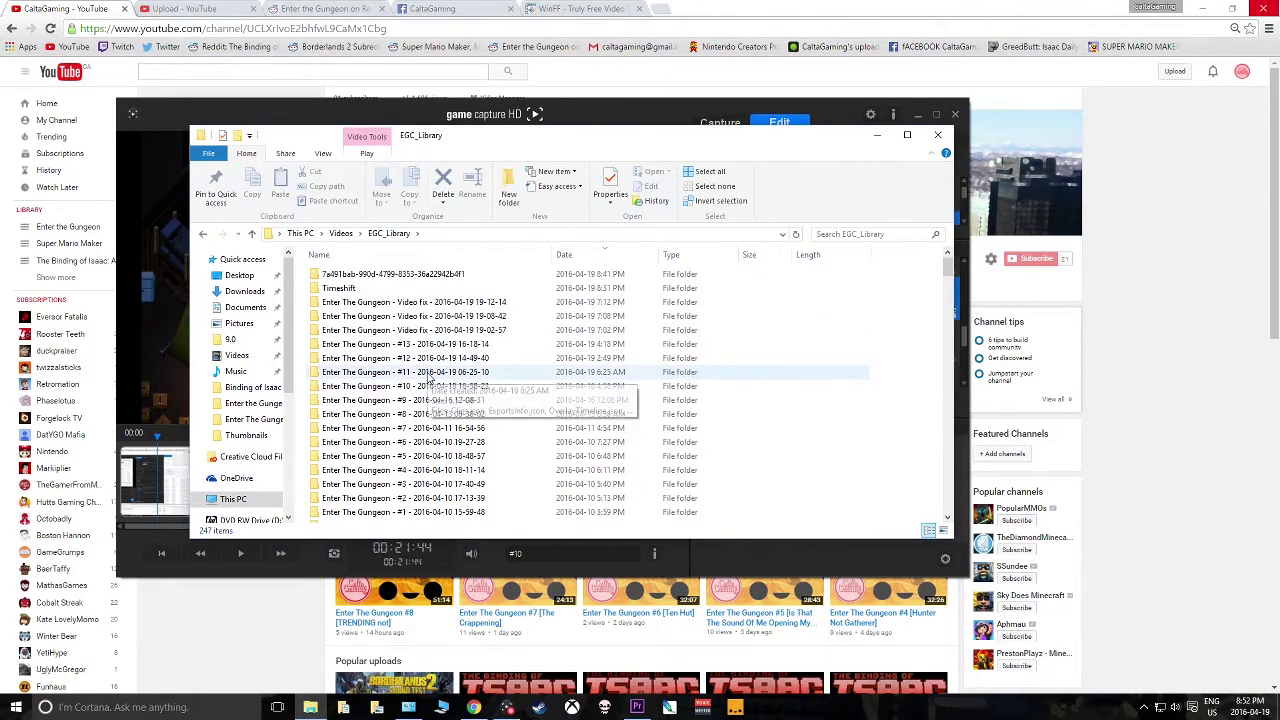
double_click(431, 391)
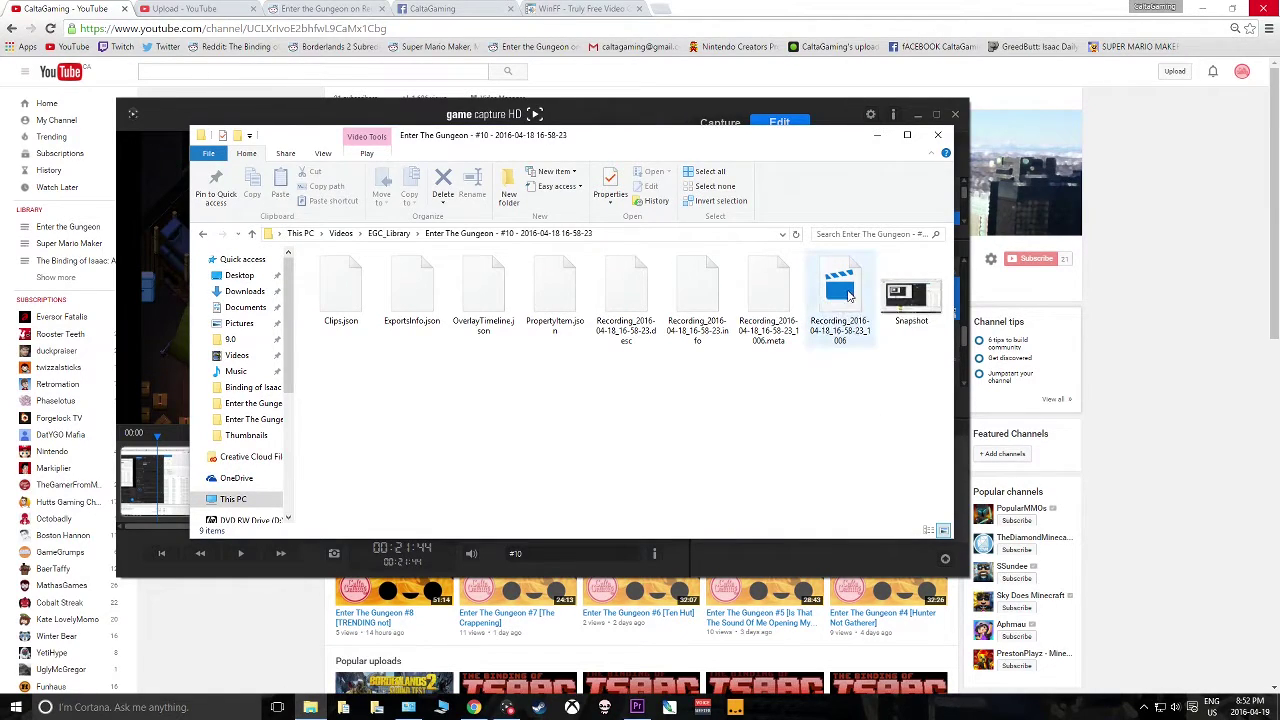
Step: Try playing the 1006 recording in Films & TV, then close it after the can't-play error
double_click(846, 292)
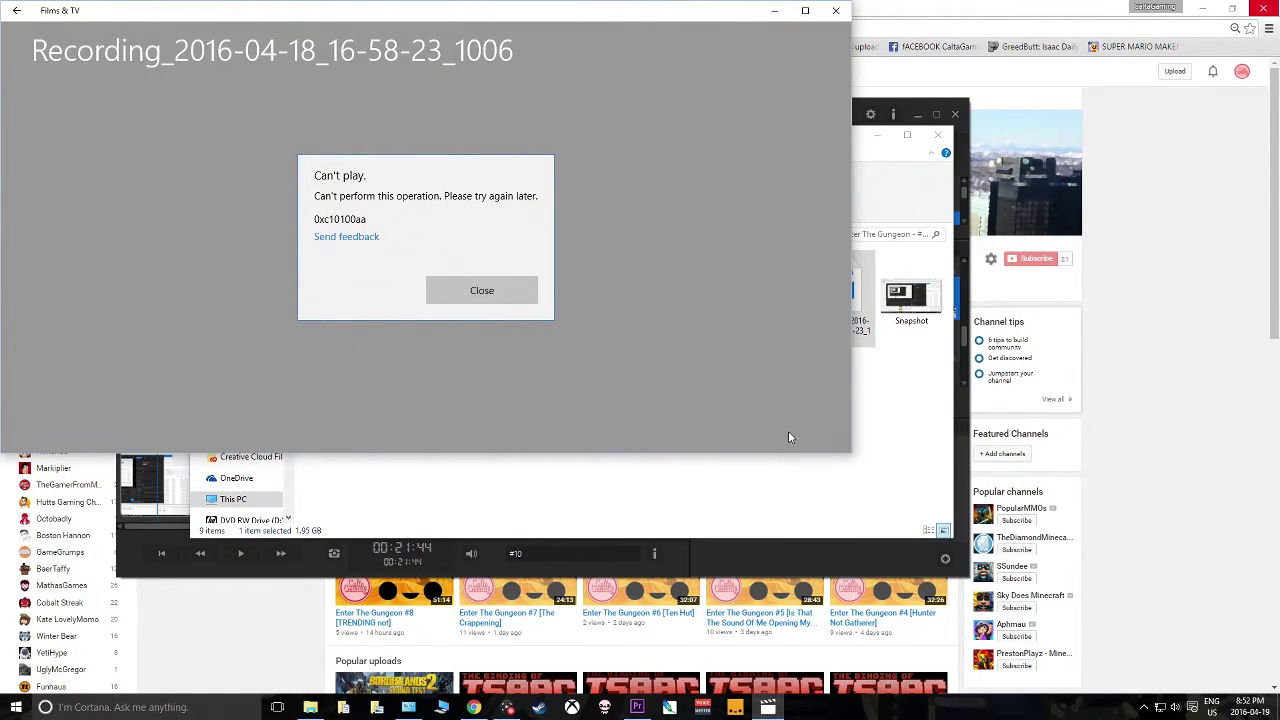
click(487, 299)
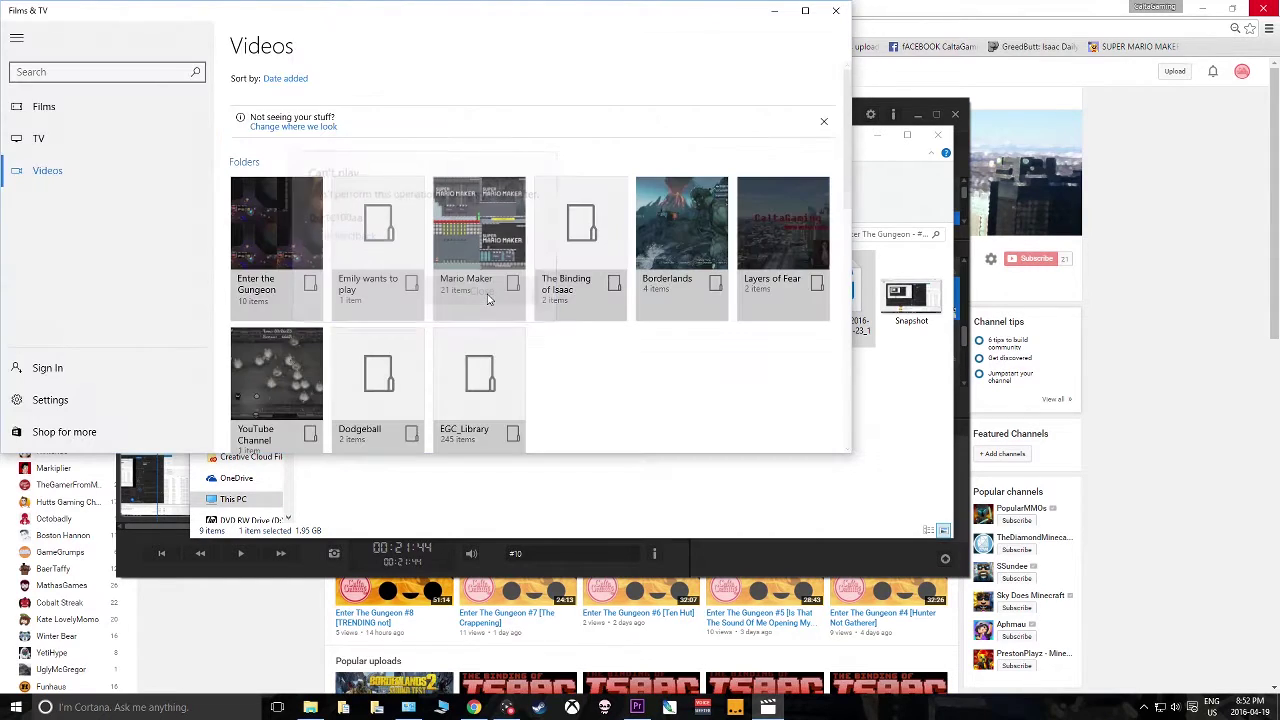
click(836, 10)
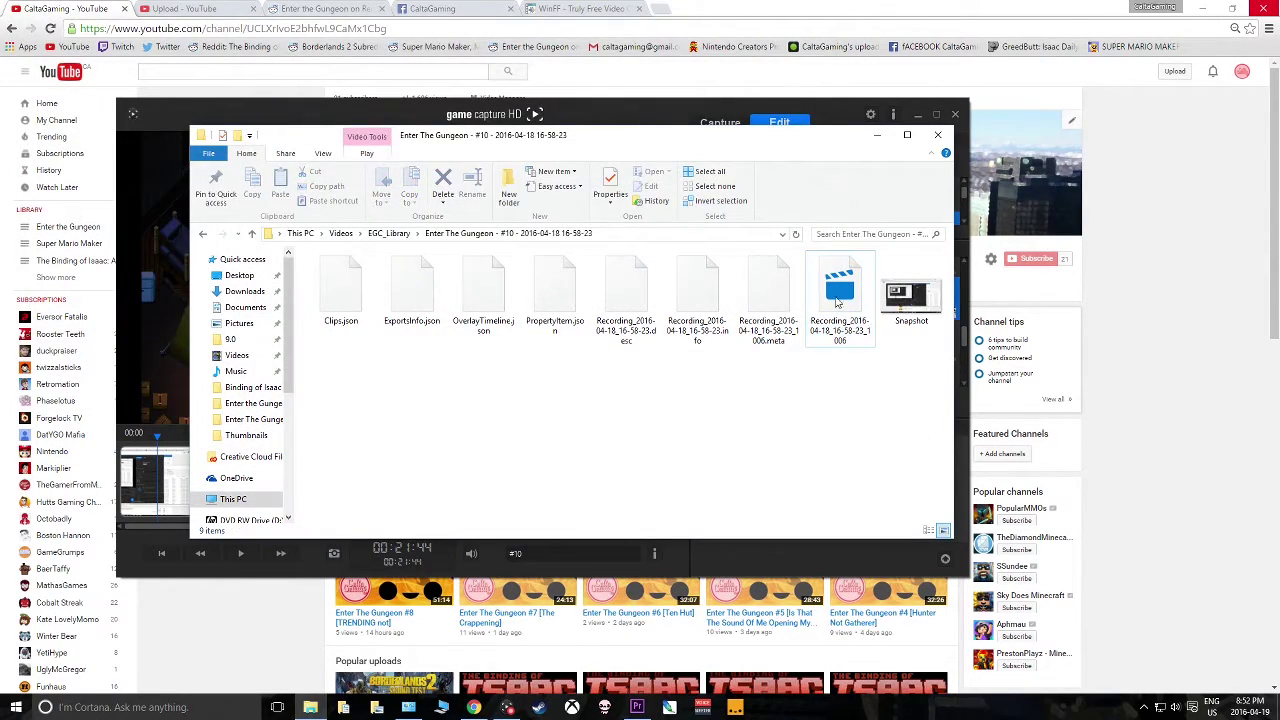
click(837, 302)
right_click(840, 300)
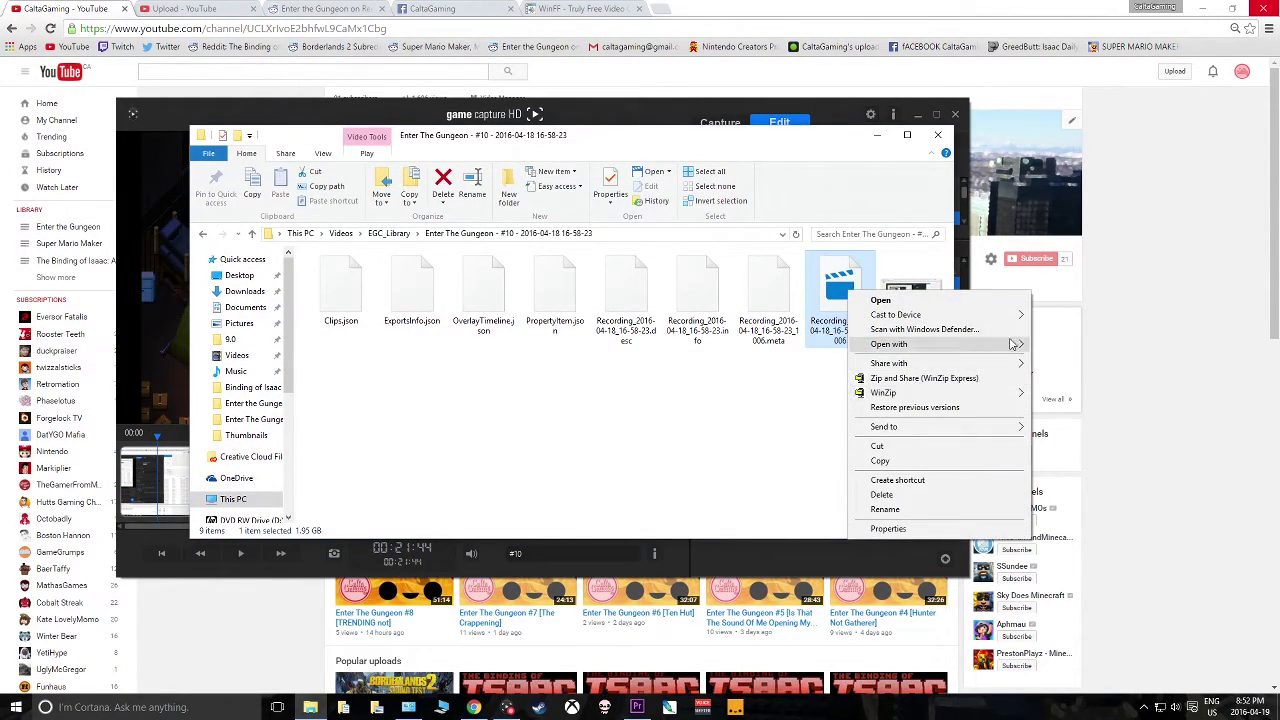
Step: Open the recording in VLC and check playback at about 03:59, 09:25 and 10:04
mouse_move(1012, 344)
click(1082, 361)
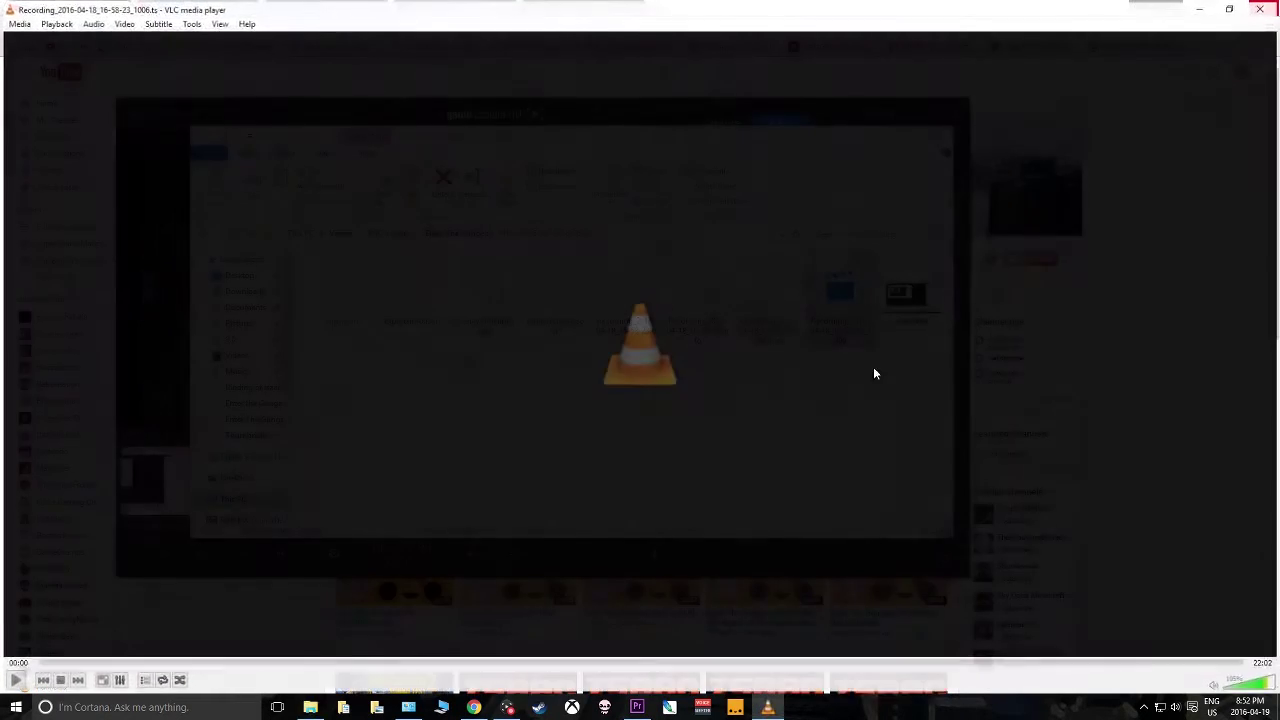
key(space)
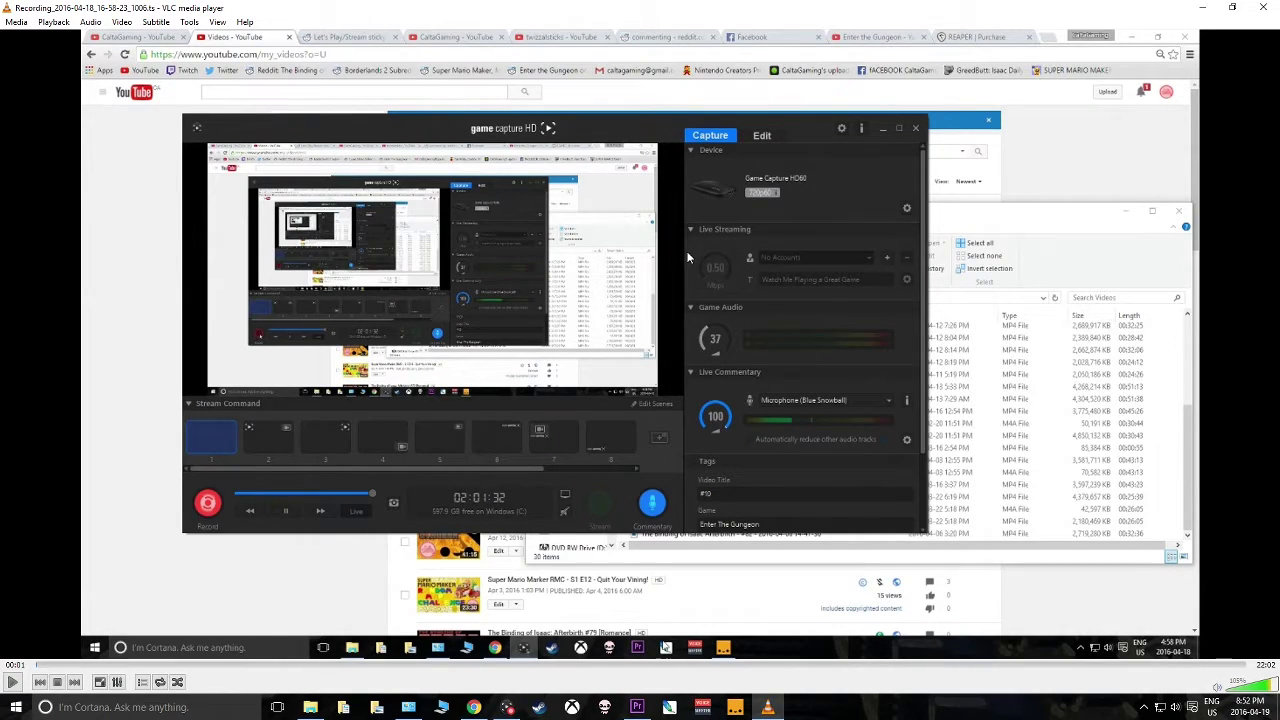
click(253, 664)
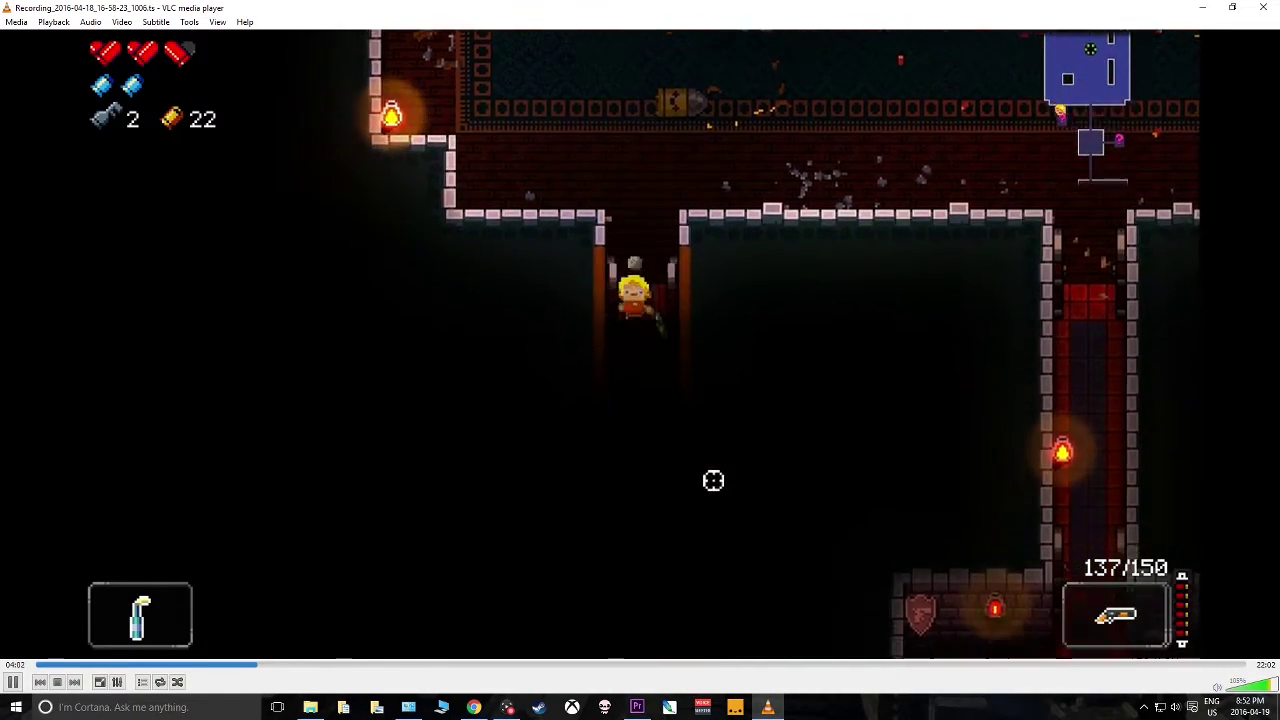
key(space)
click(553, 664)
key(space)
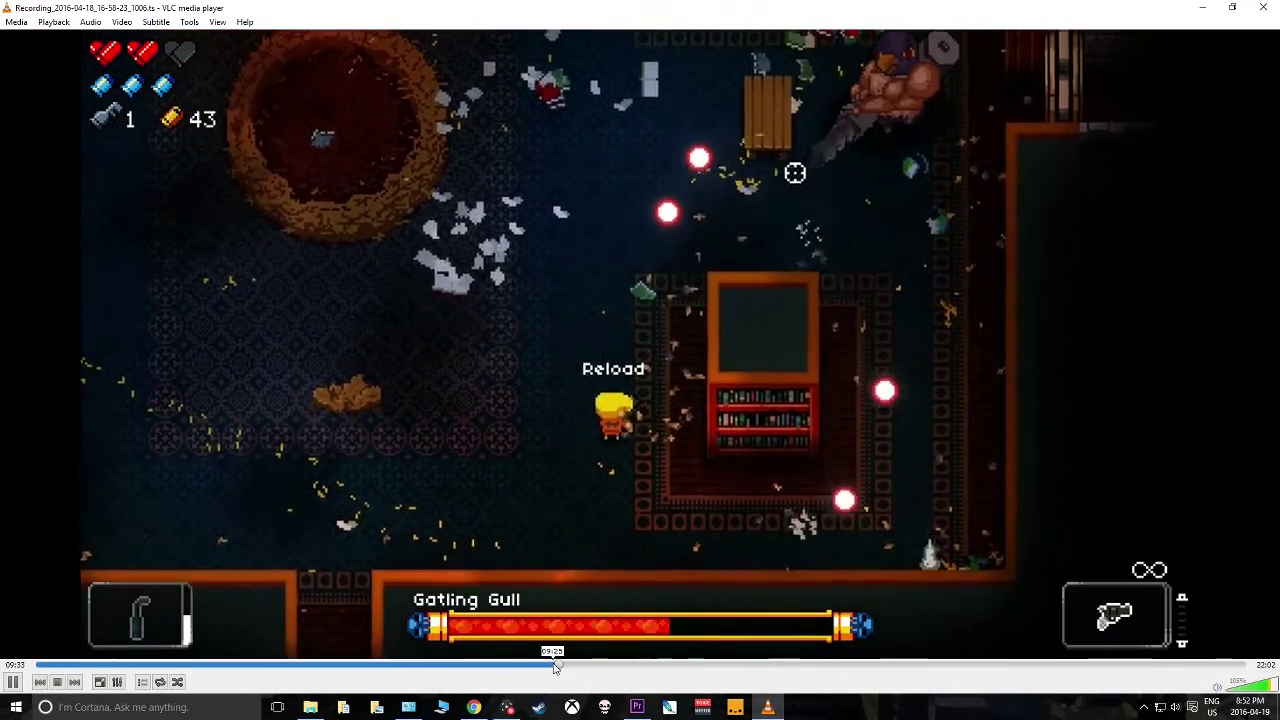
key(space)
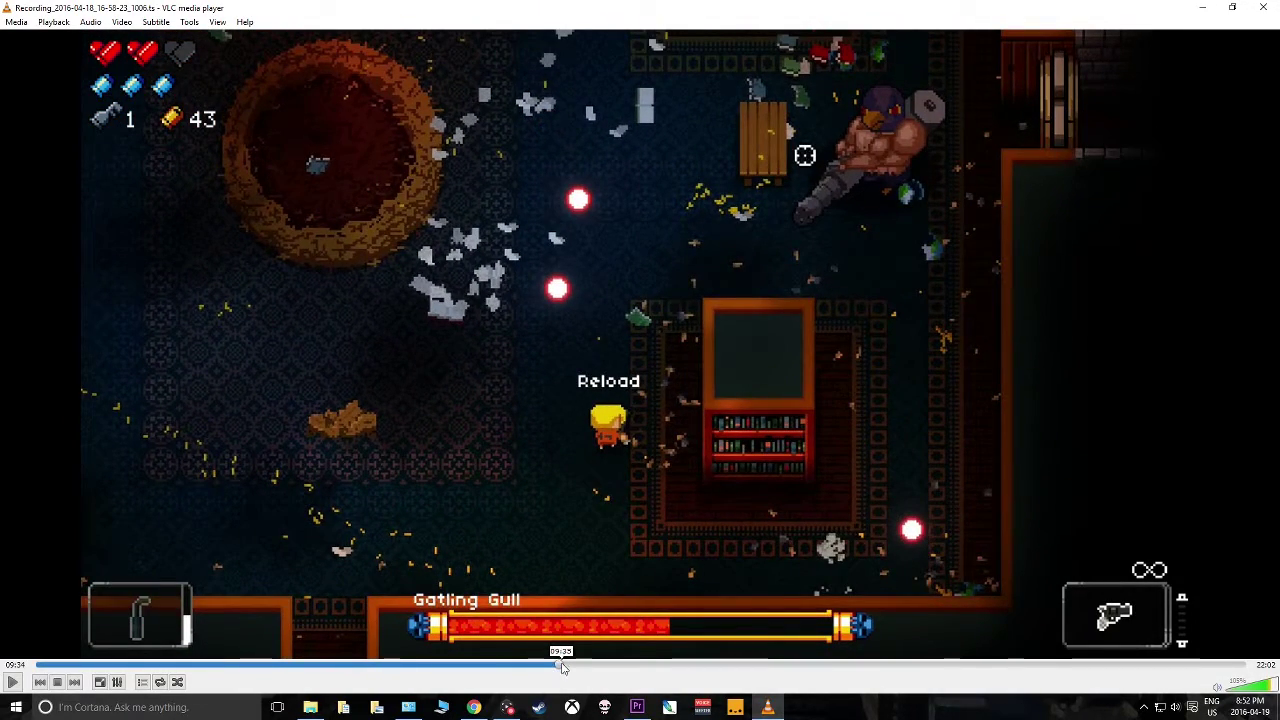
click(590, 666)
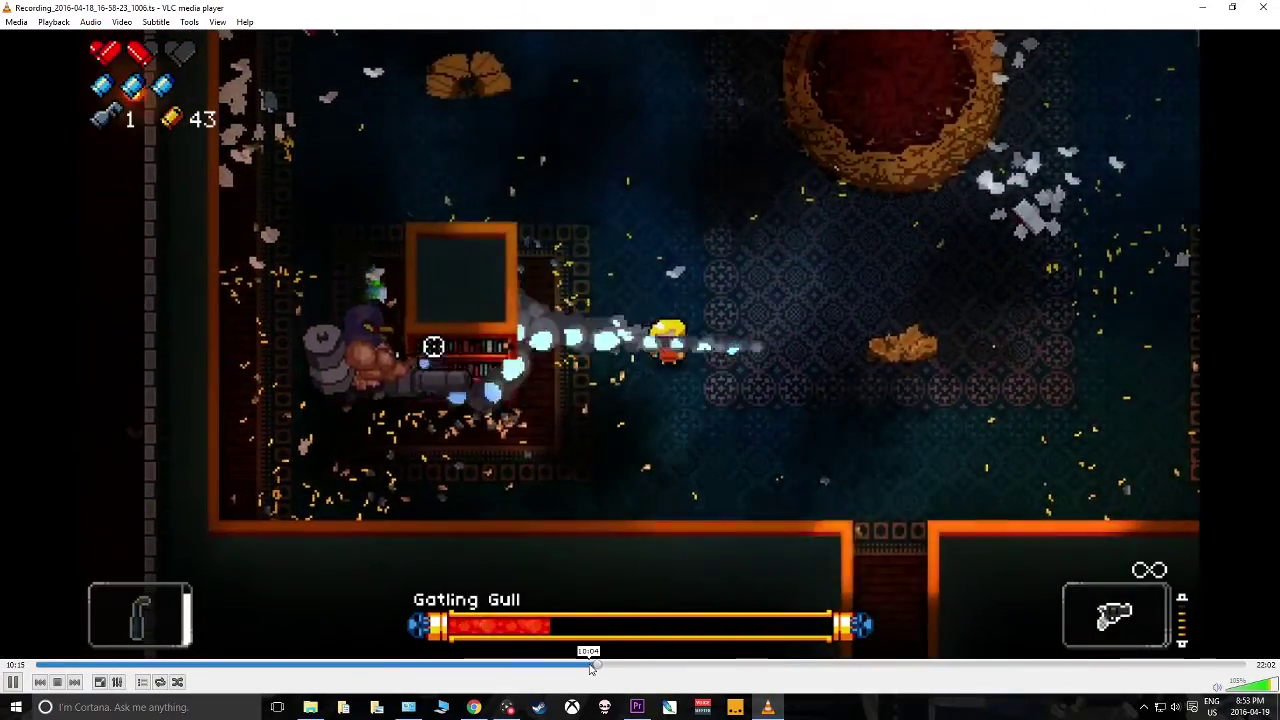
key(space)
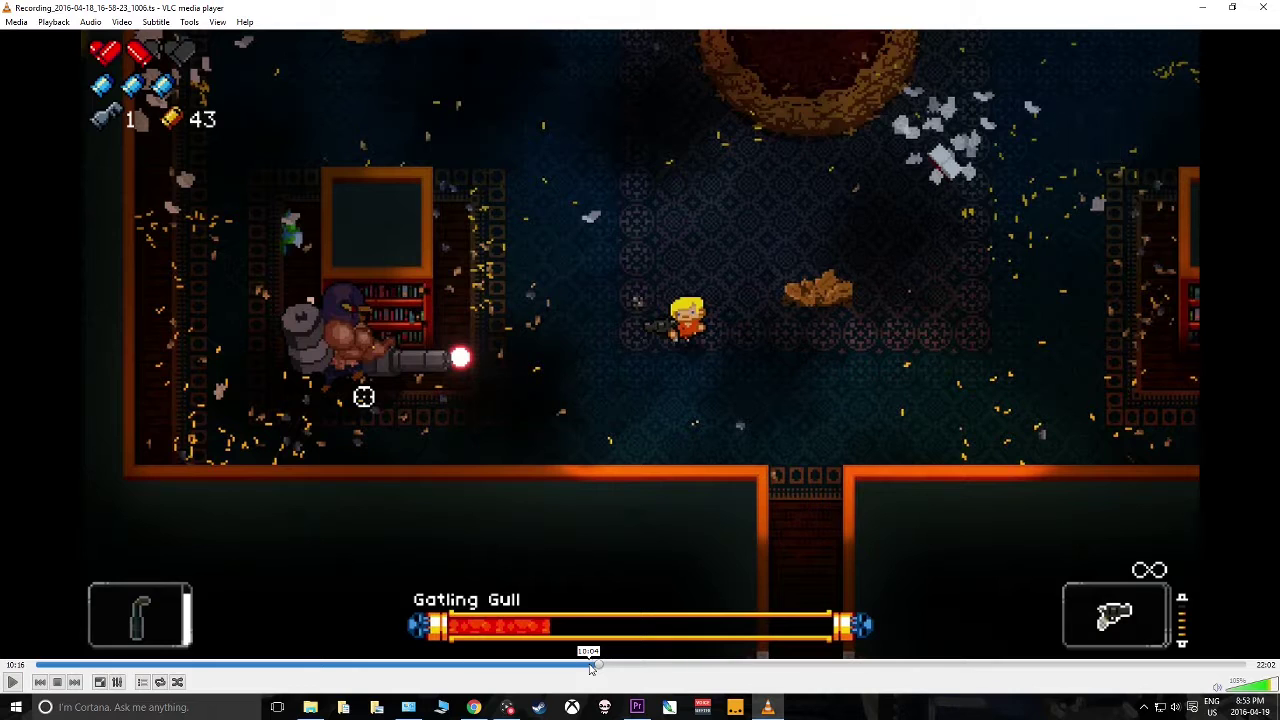
Step: Scrub through 10:45 to 11:28, check the start and near the end, then close VLC
click(627, 670)
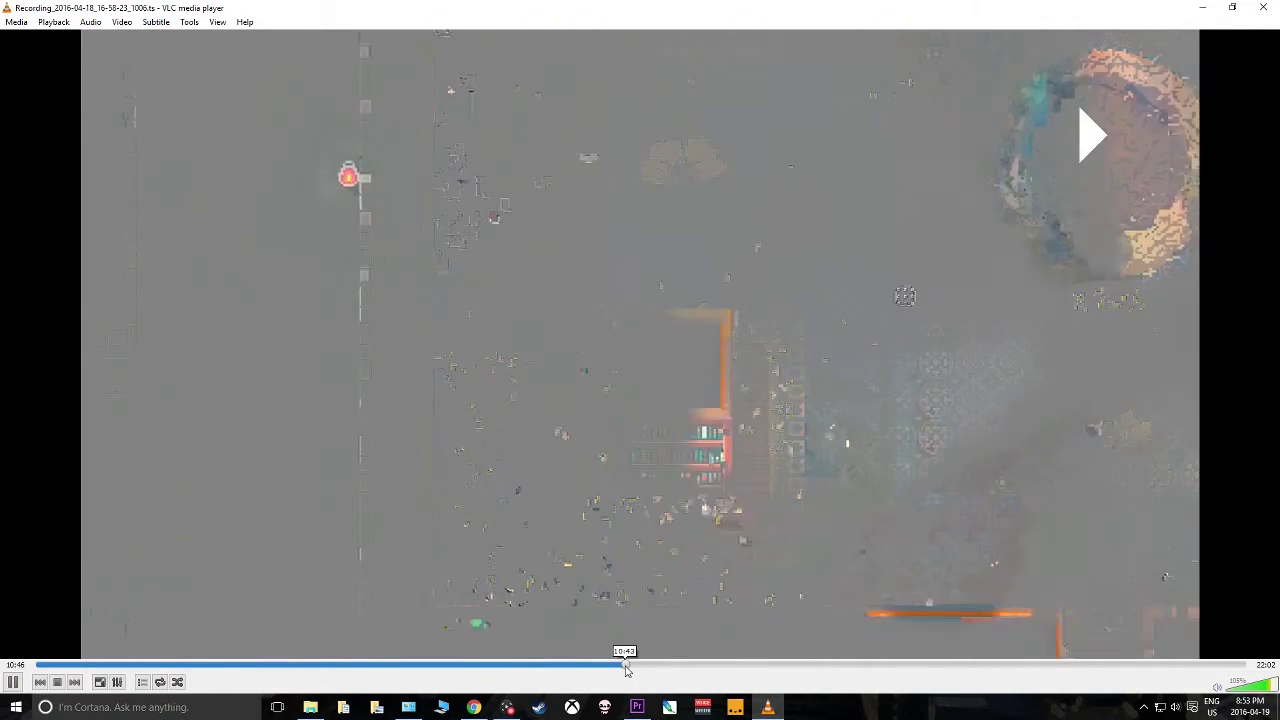
drag(627, 670, 656, 670)
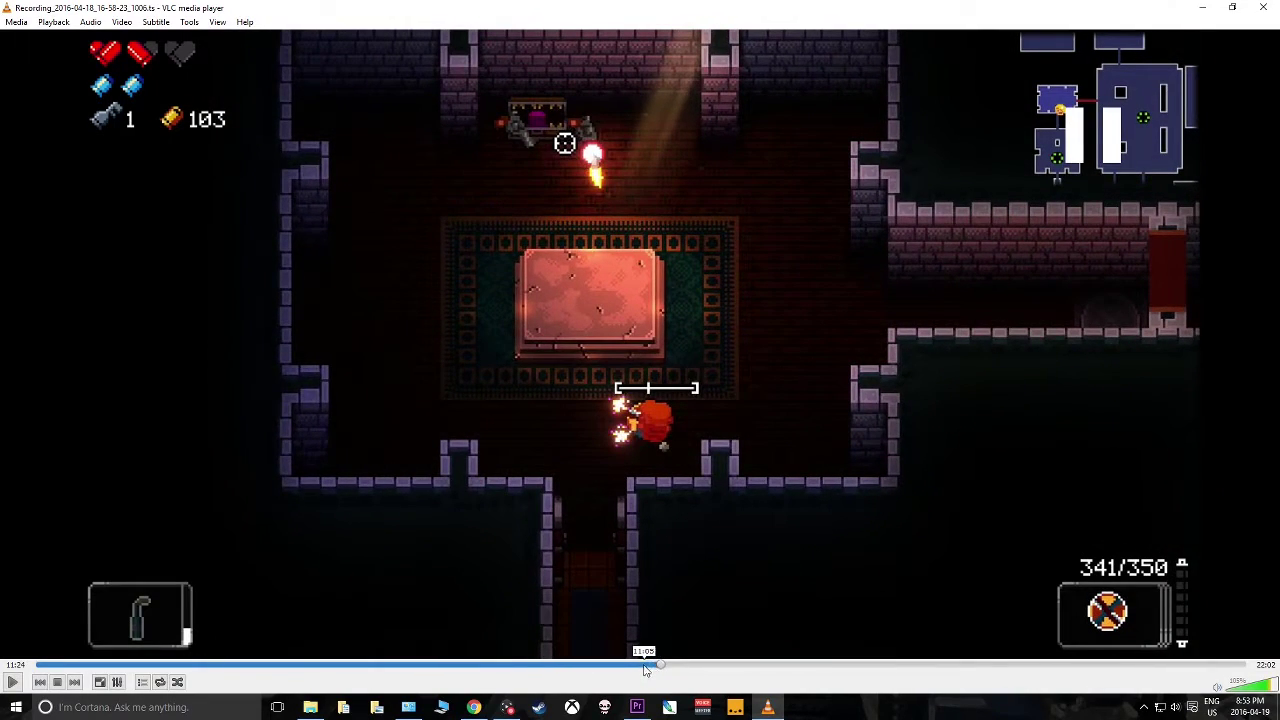
click(645, 670)
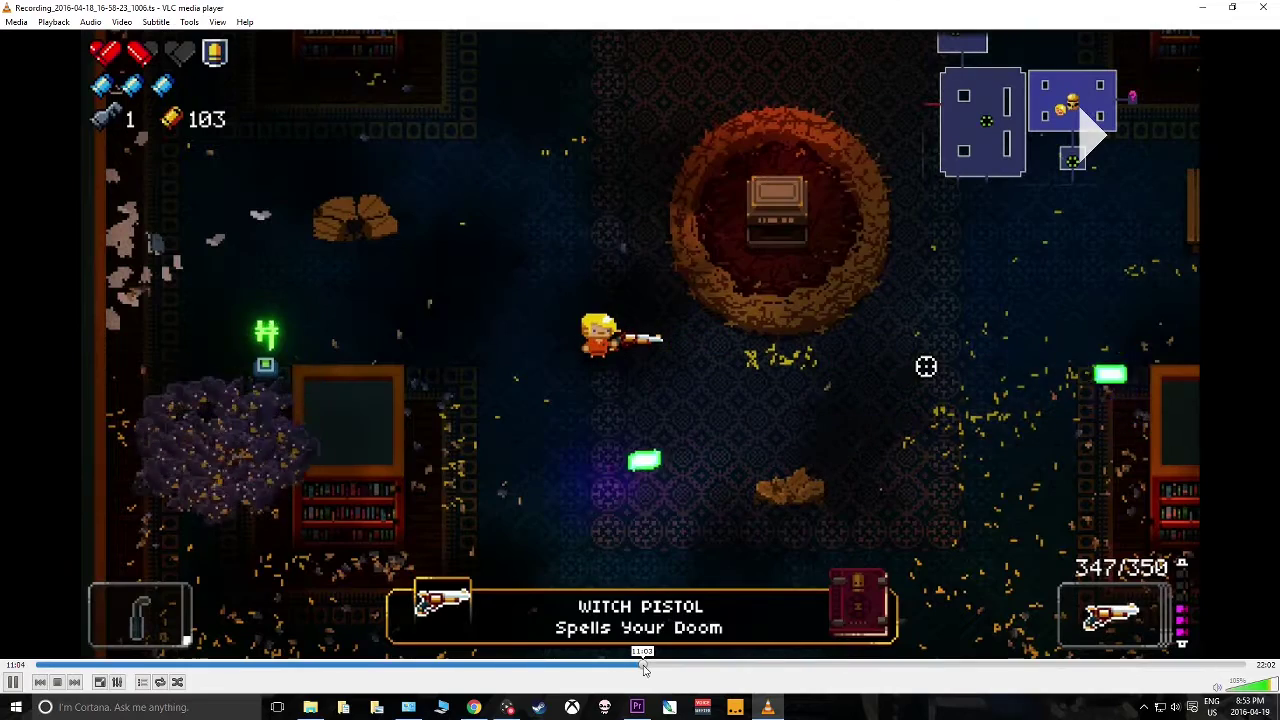
click(647, 670)
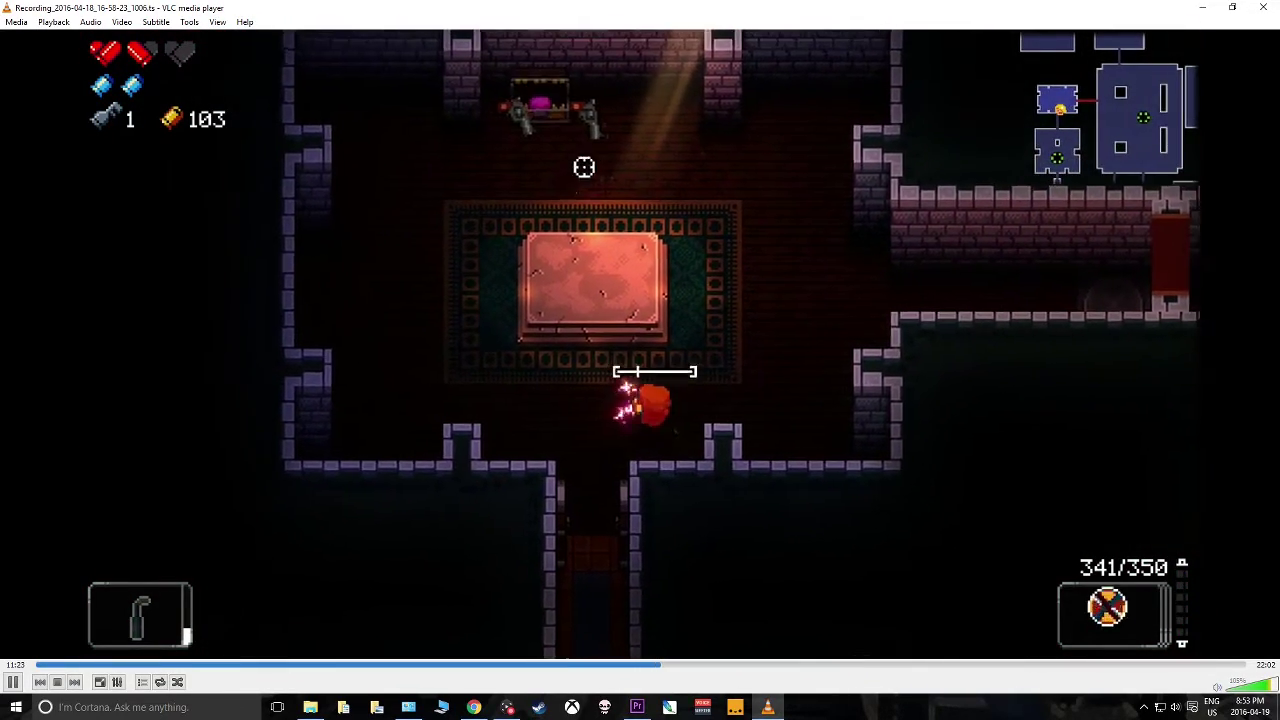
key(space)
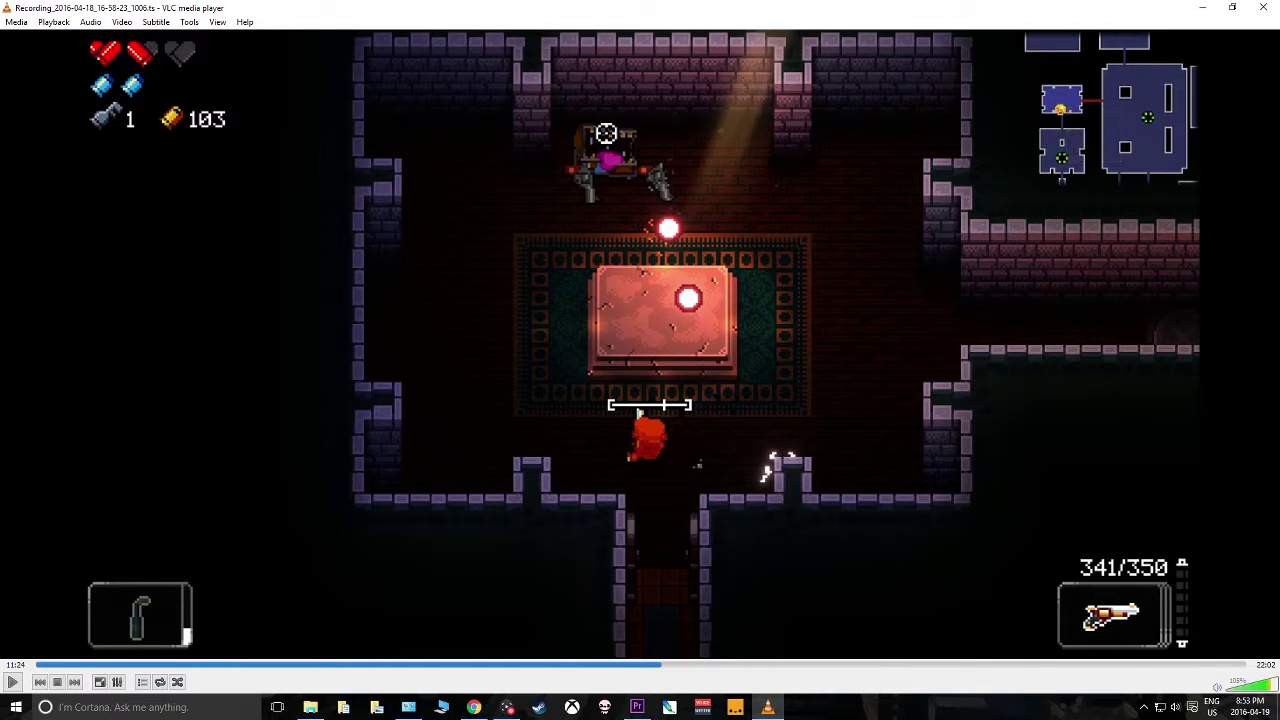
key(space)
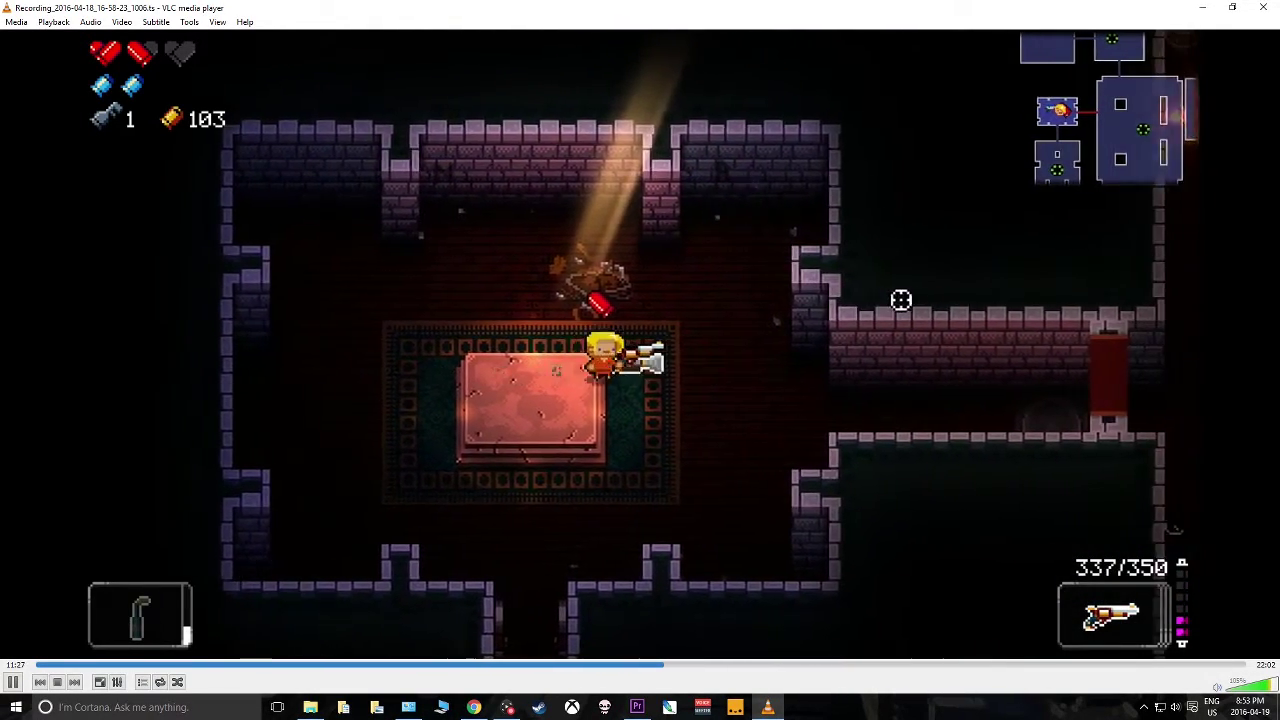
key(space)
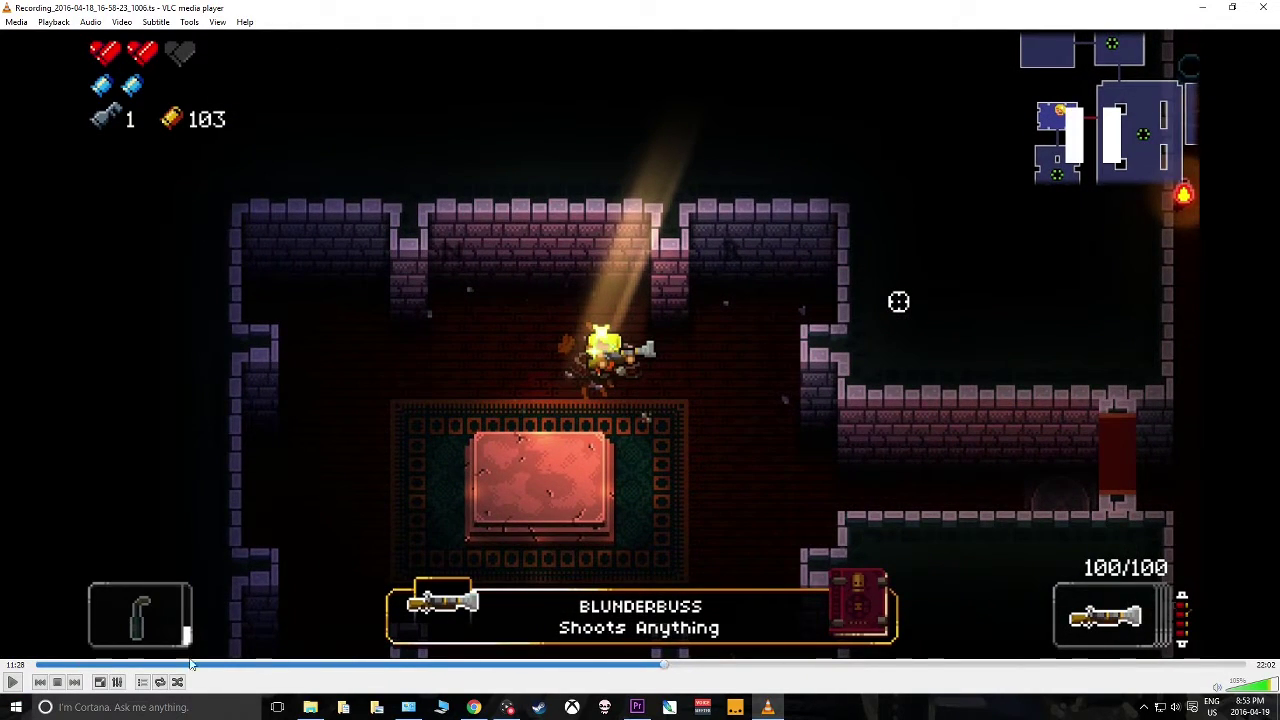
click(40, 665)
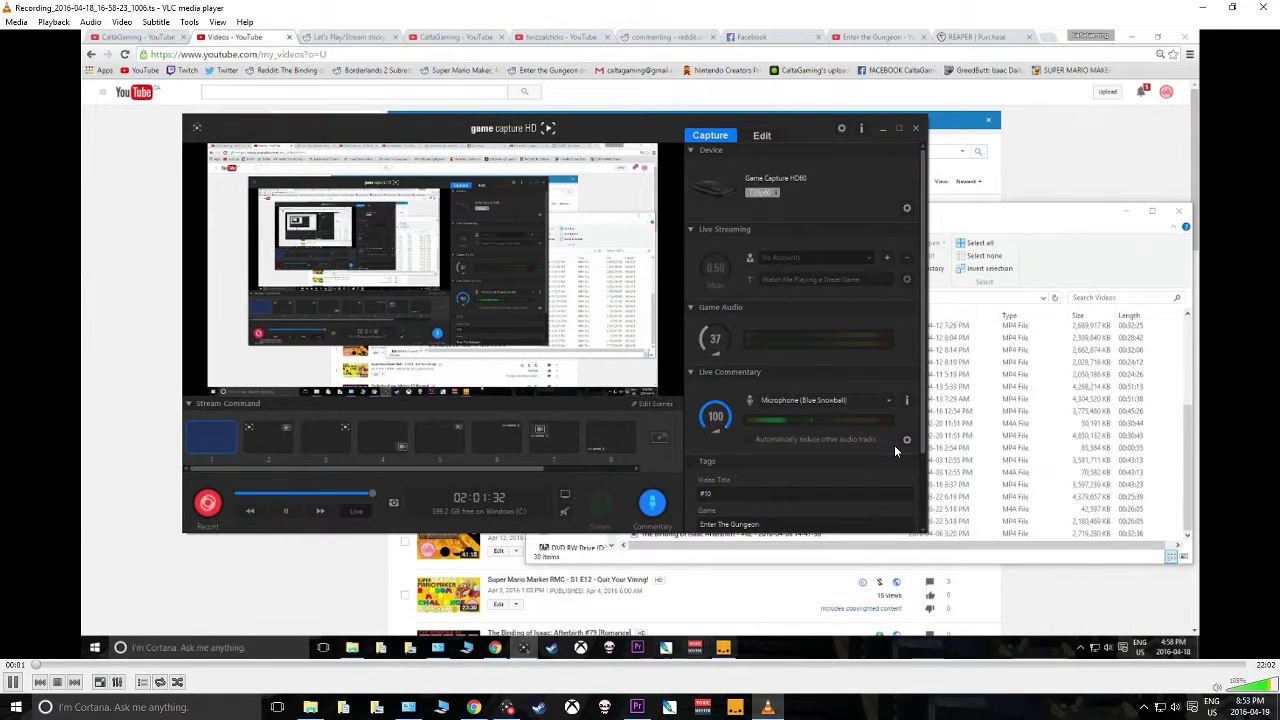
click(1240, 664)
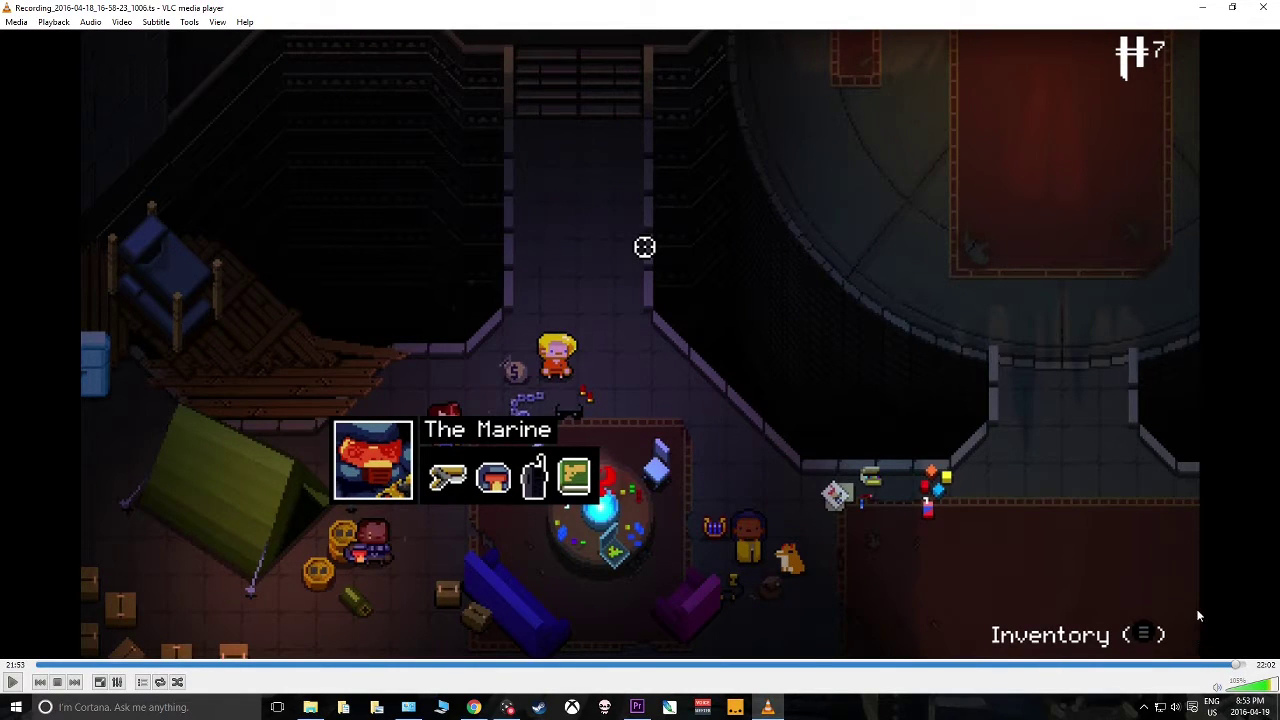
click(1263, 7)
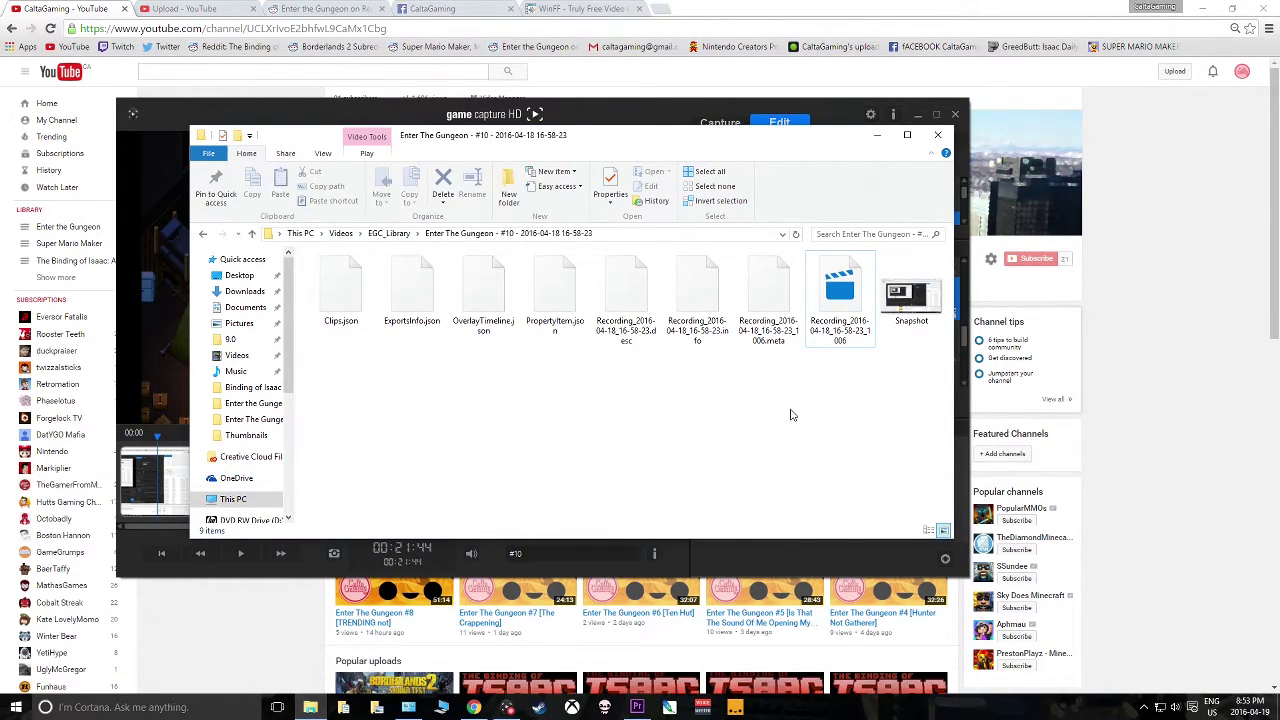
Step: Bring the empty 'Video Fix Enter the Gungeon' Premiere Pro project forward beside the recording folder
click(846, 560)
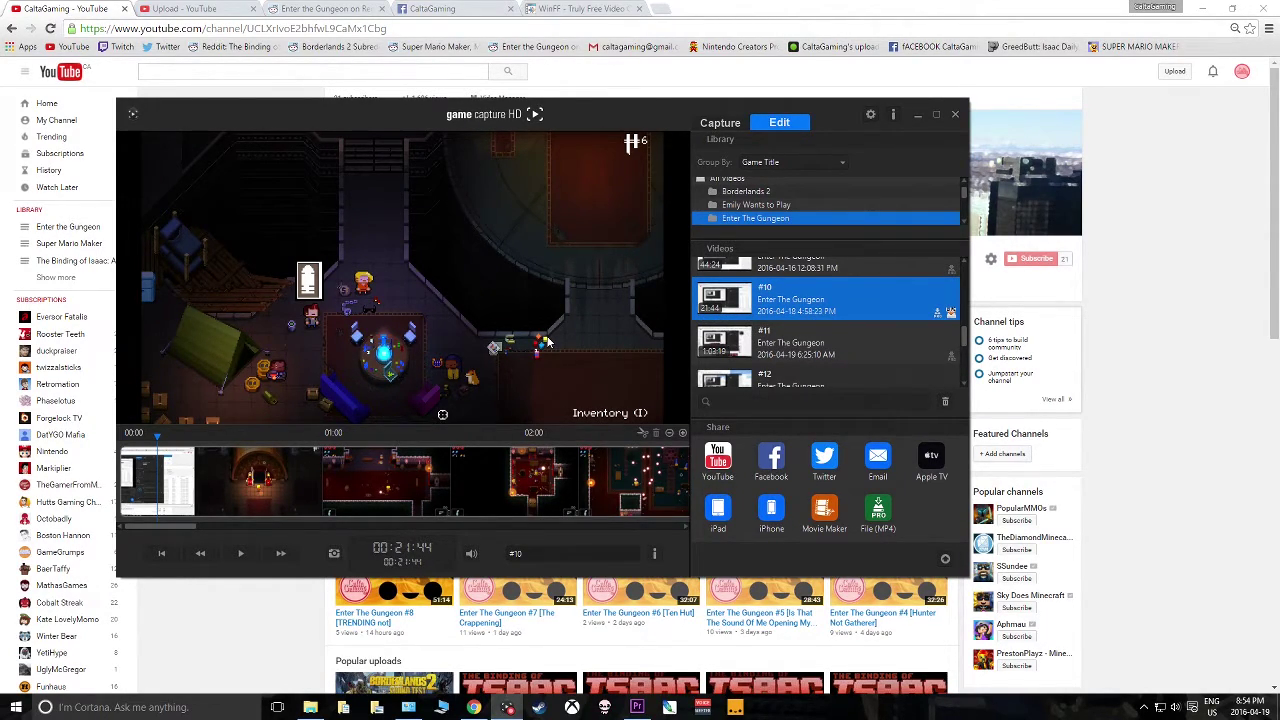
key(alt+Tab)
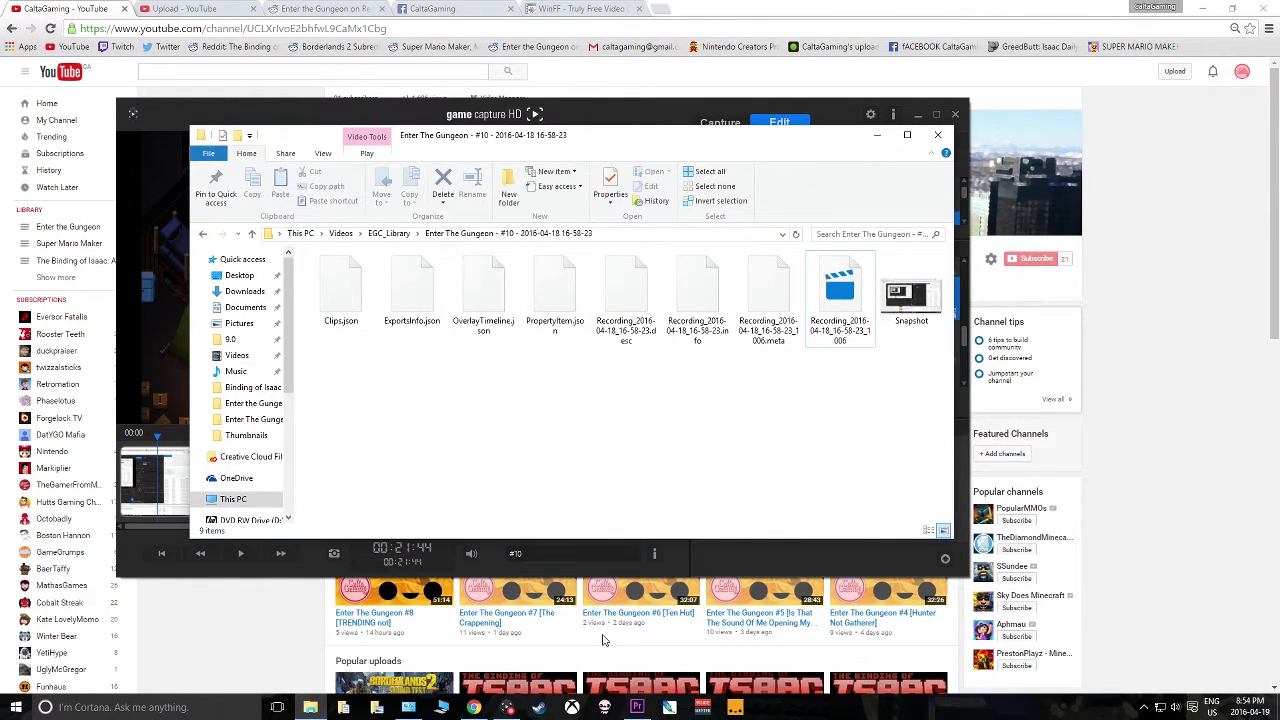
click(637, 707)
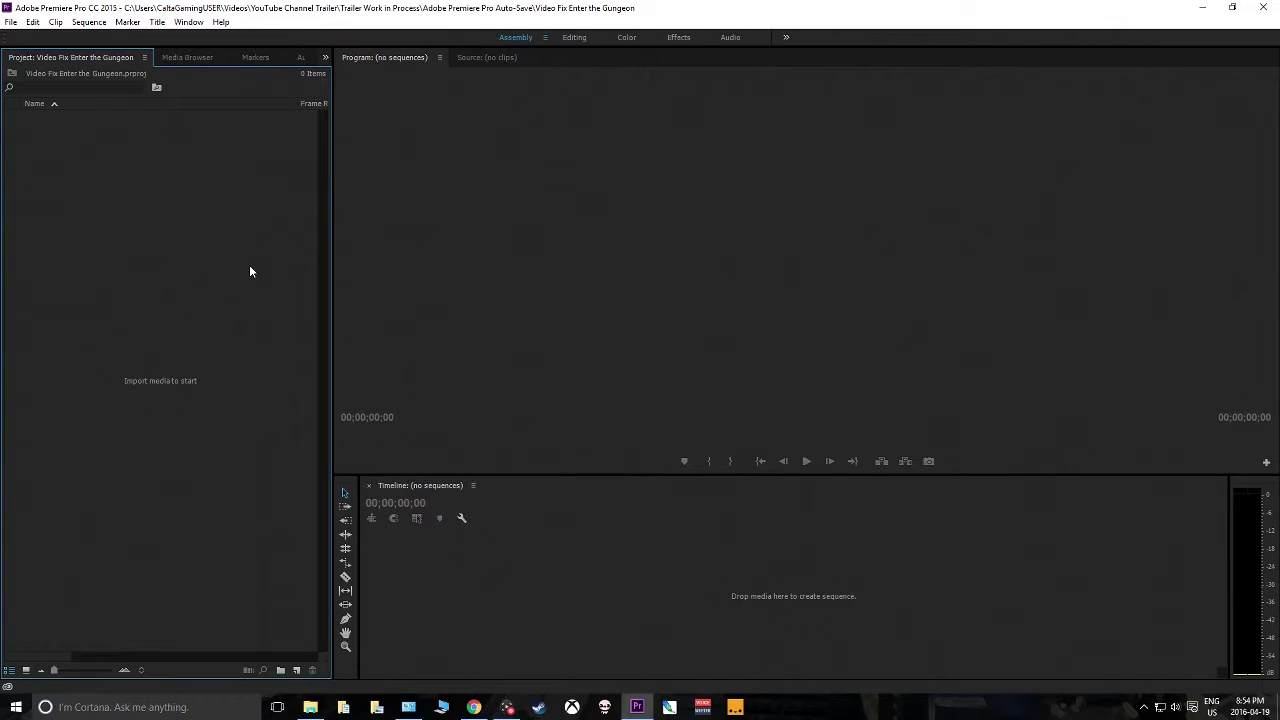
key(alt+Tab)
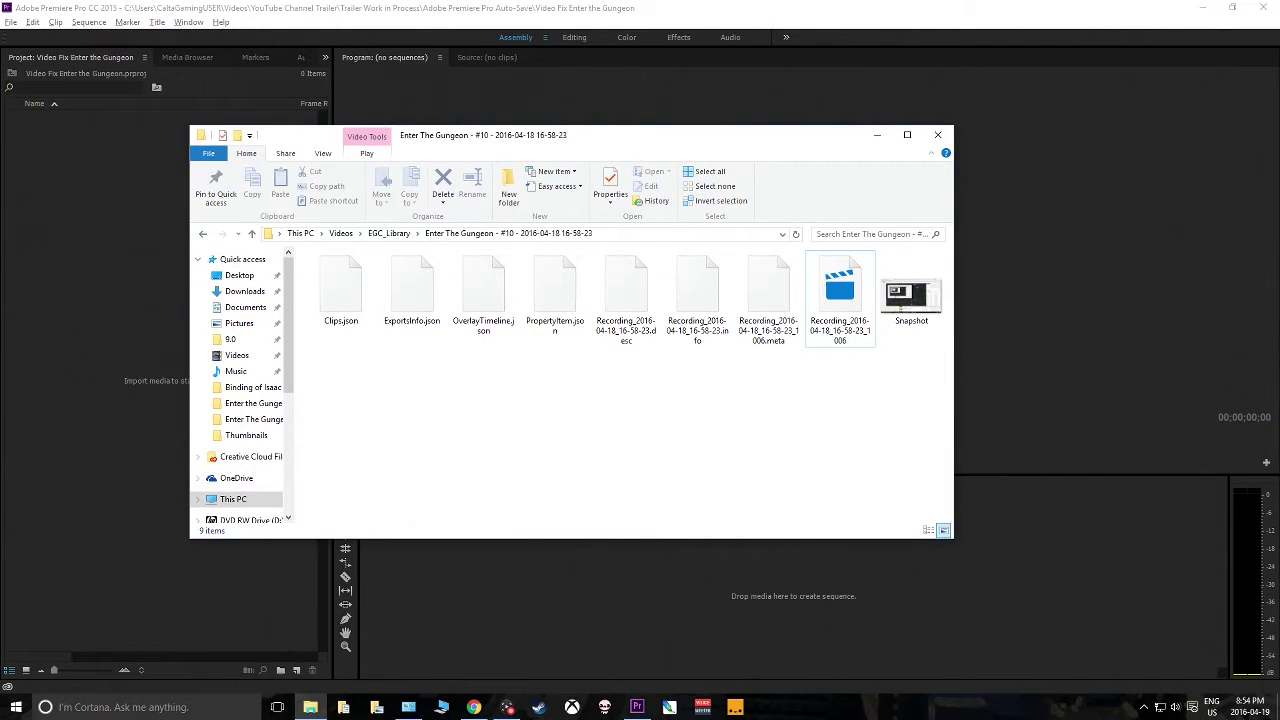
Step: Drag the .ts recording into Premiere's Project panel and dismiss the File Import Failure message
drag(1056, 300, 163, 330)
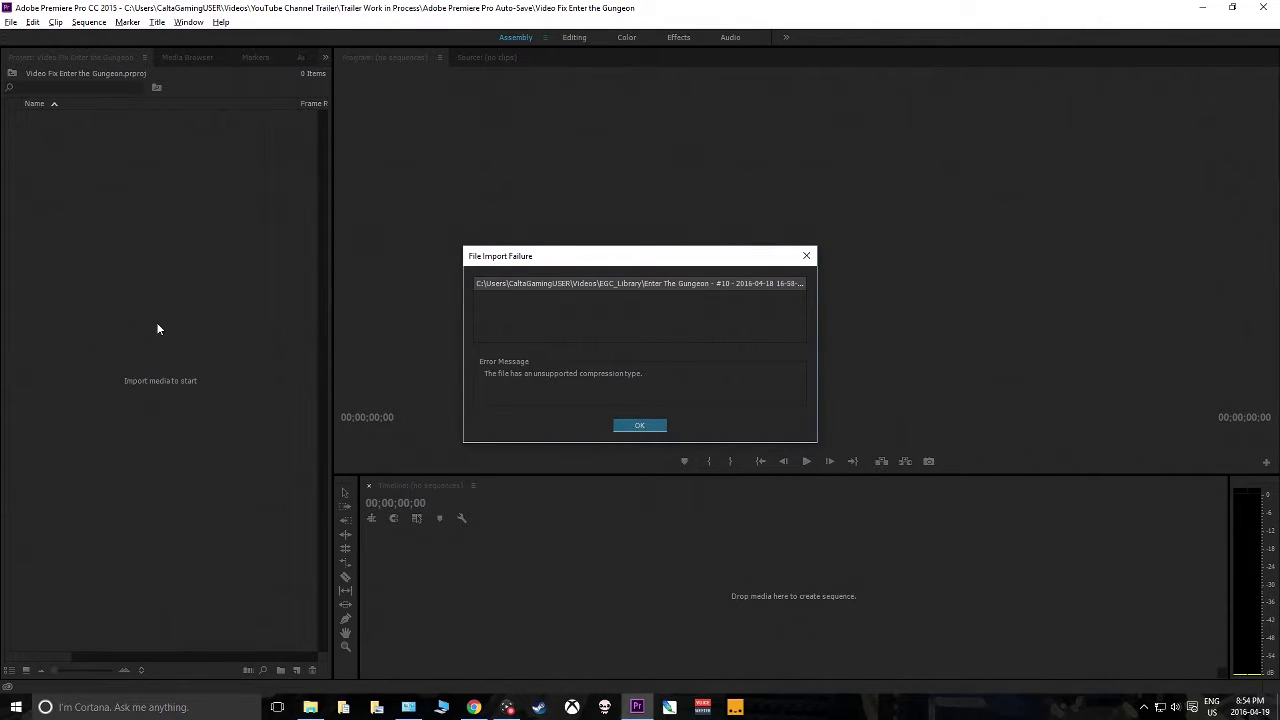
key(Return)
key(alt+Tab)
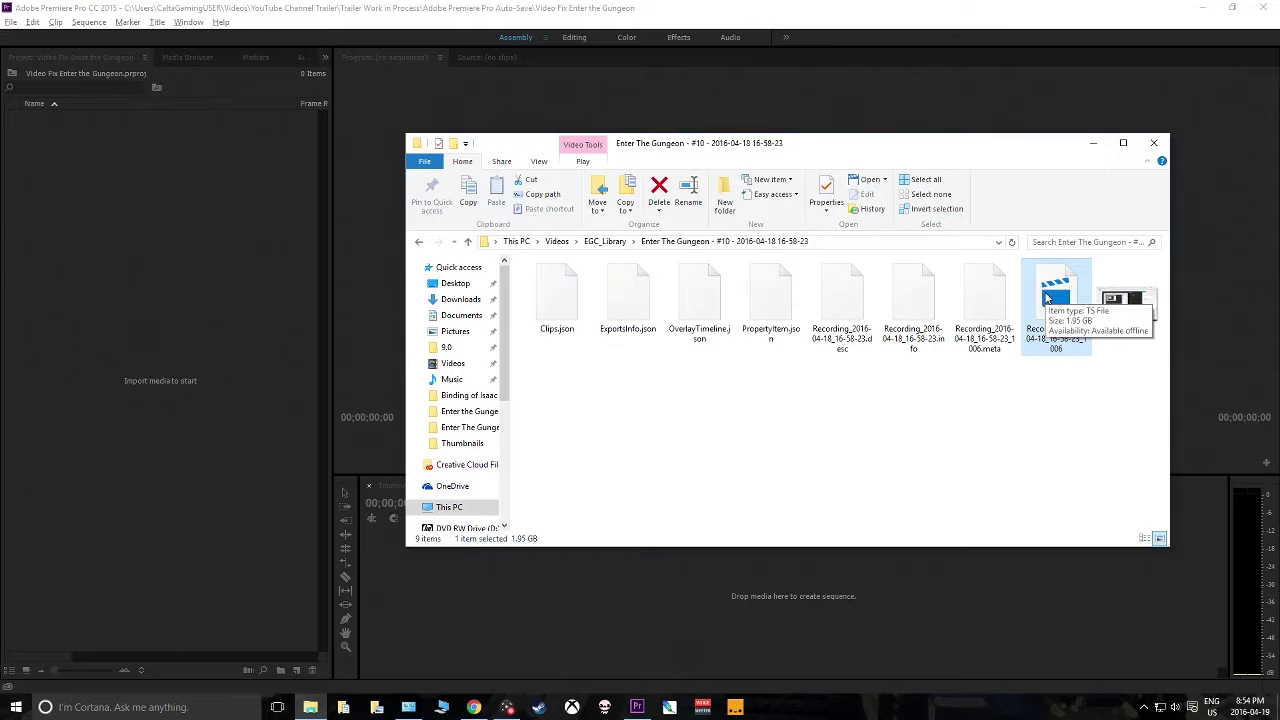
click(993, 412)
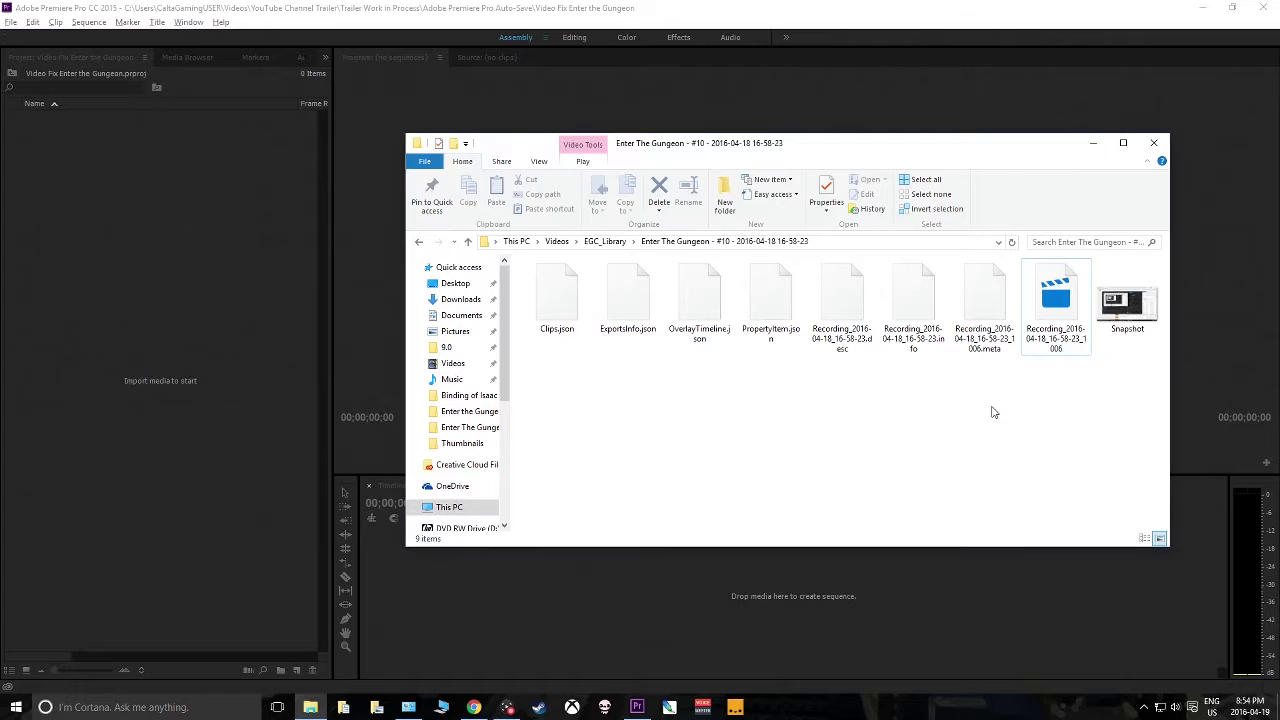
Step: Launch WinFF through a Windows search for 'winff' and begin adding a video file
click(207, 716)
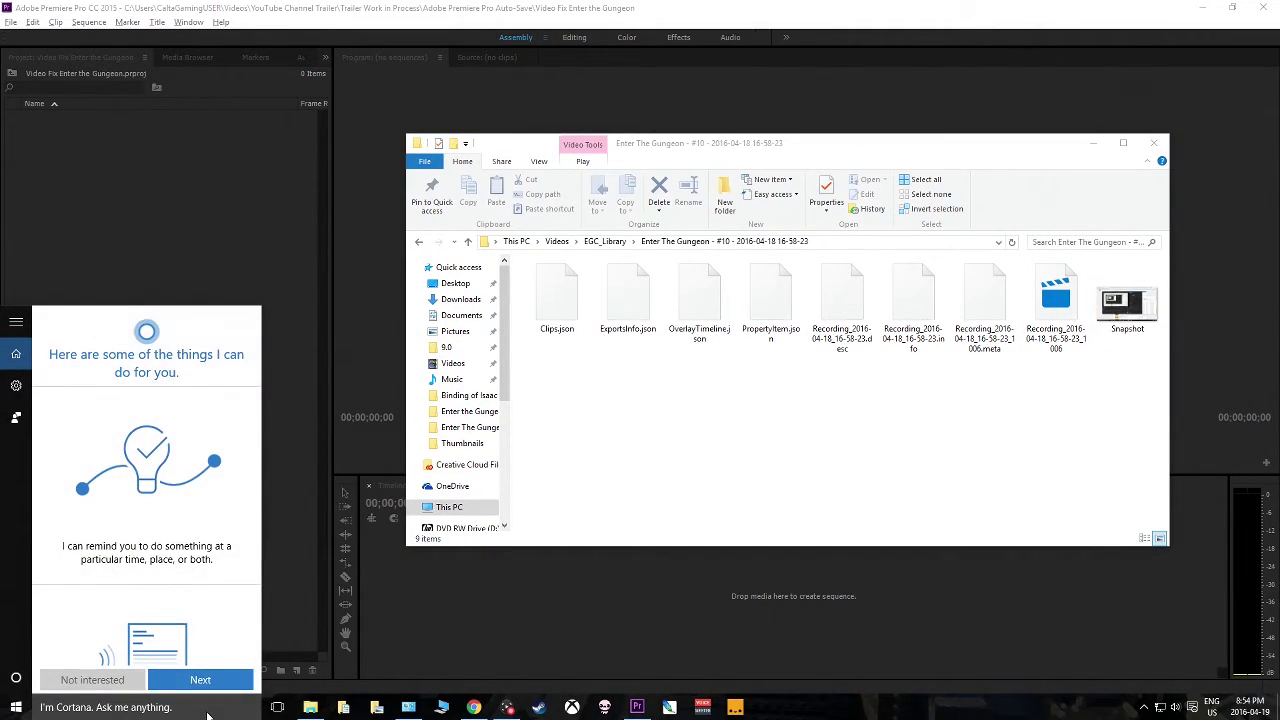
click(207, 716)
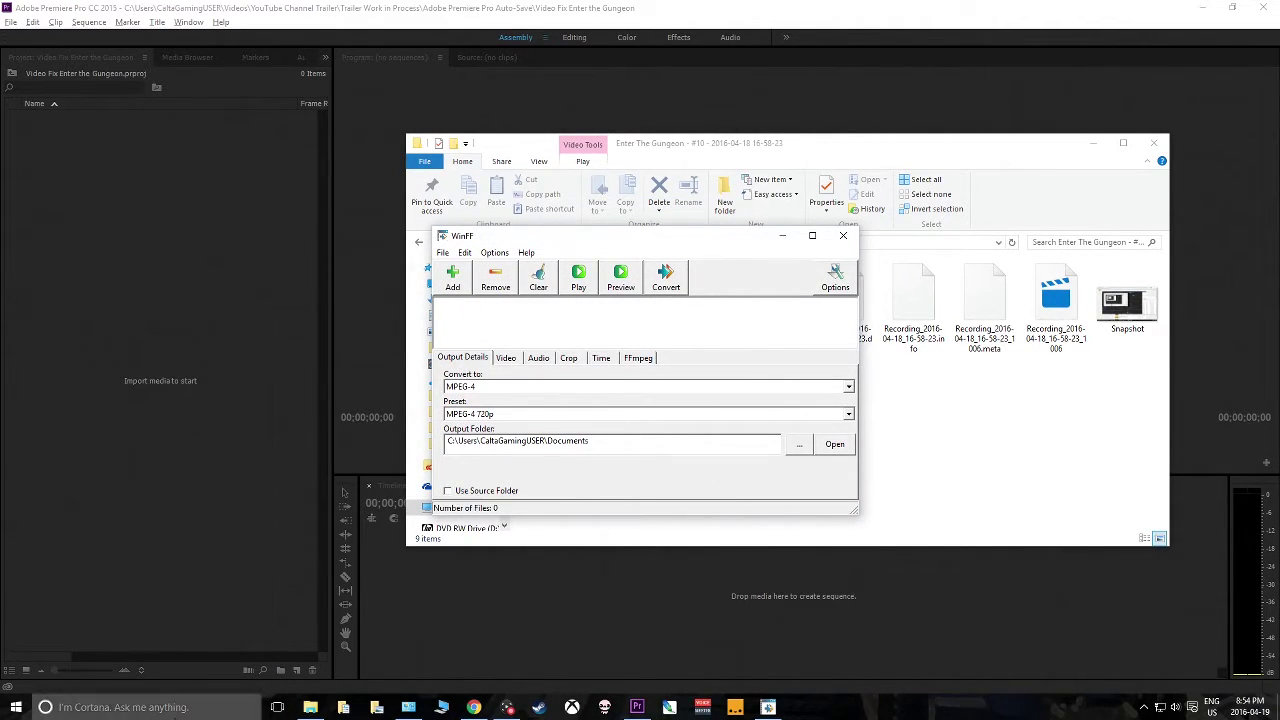
click(171, 708)
text(winff)
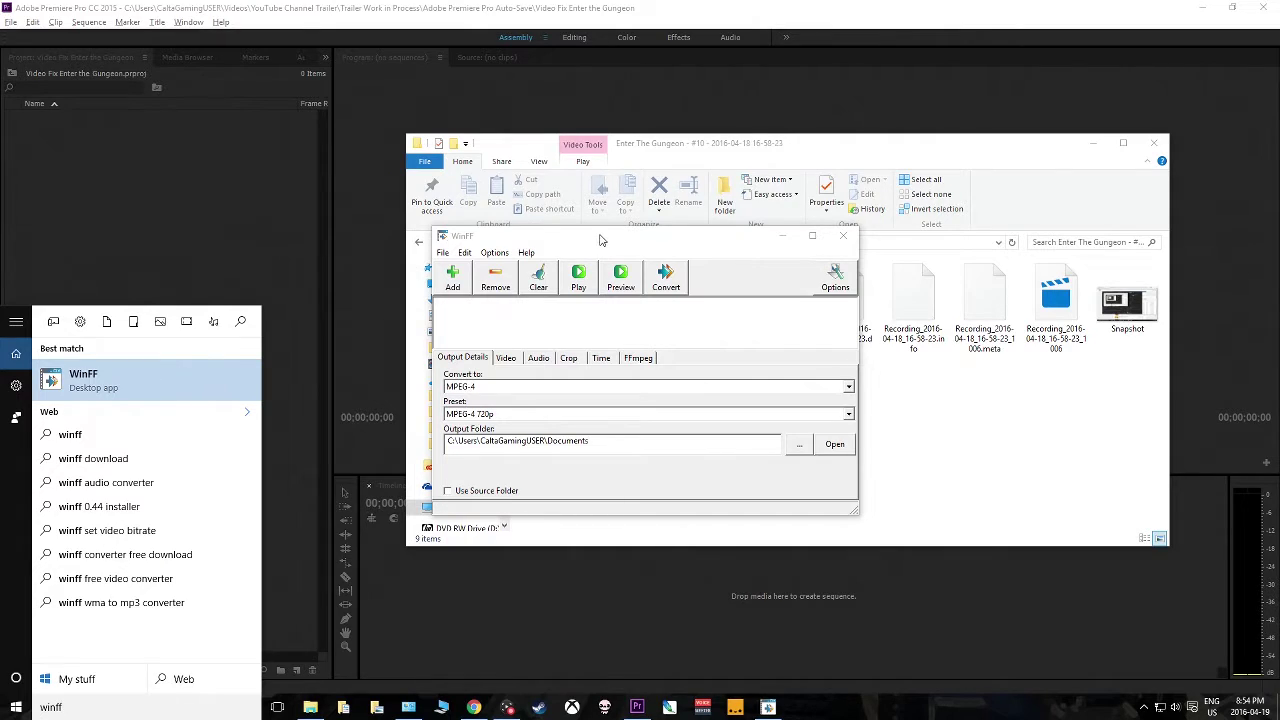
click(141, 385)
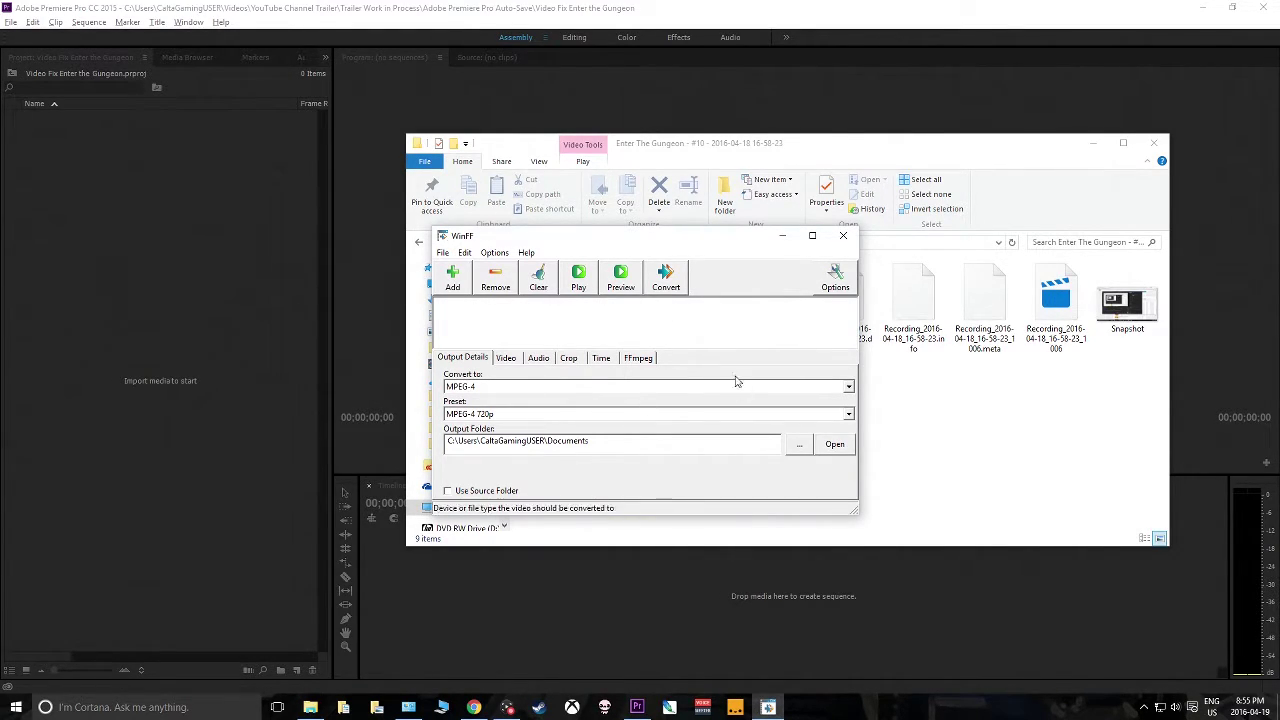
click(453, 285)
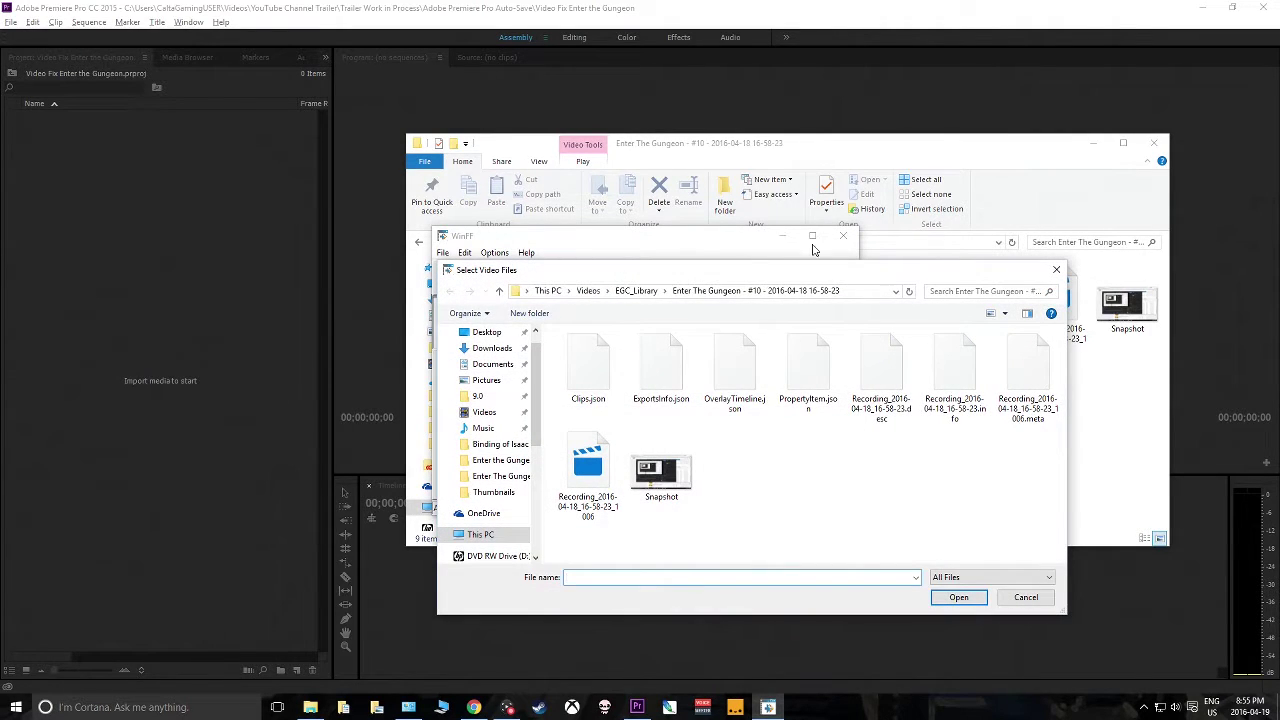
Step: Add Recording_2016-04-18_16-58-23_1006 to WinFF's conversion list, with output to Documents
drag(827, 259, 904, 340)
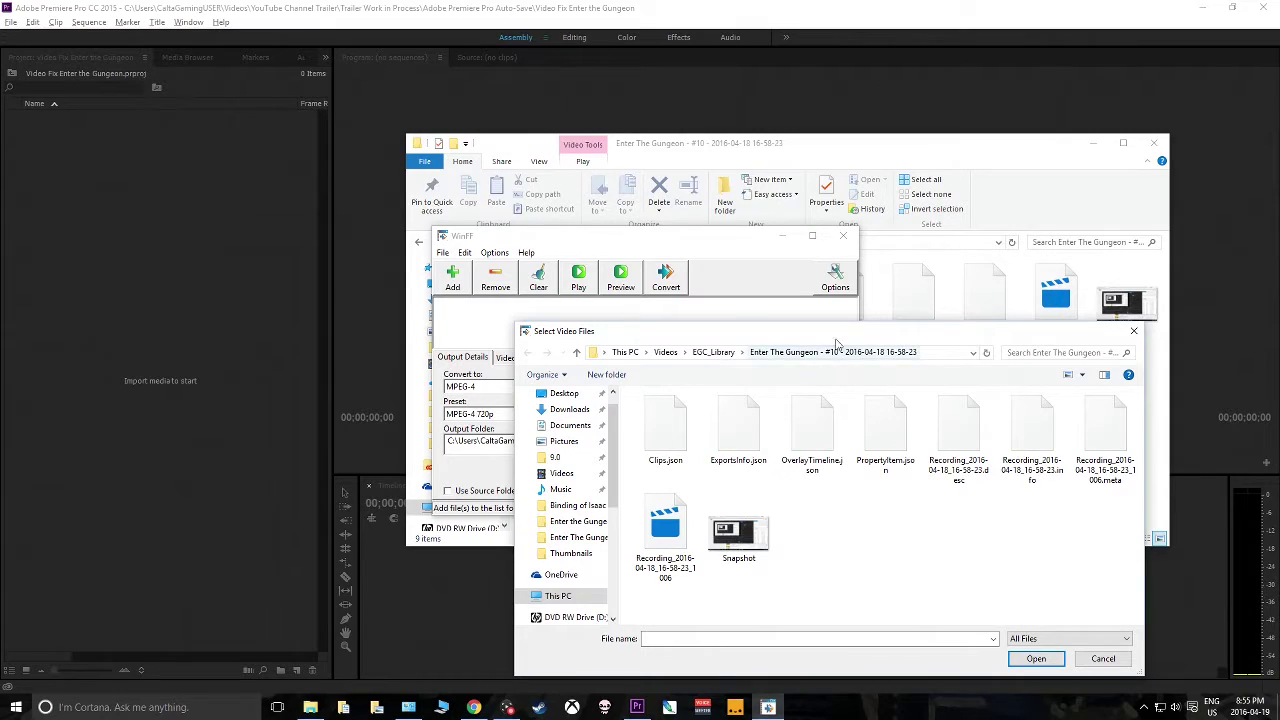
double_click(665, 525)
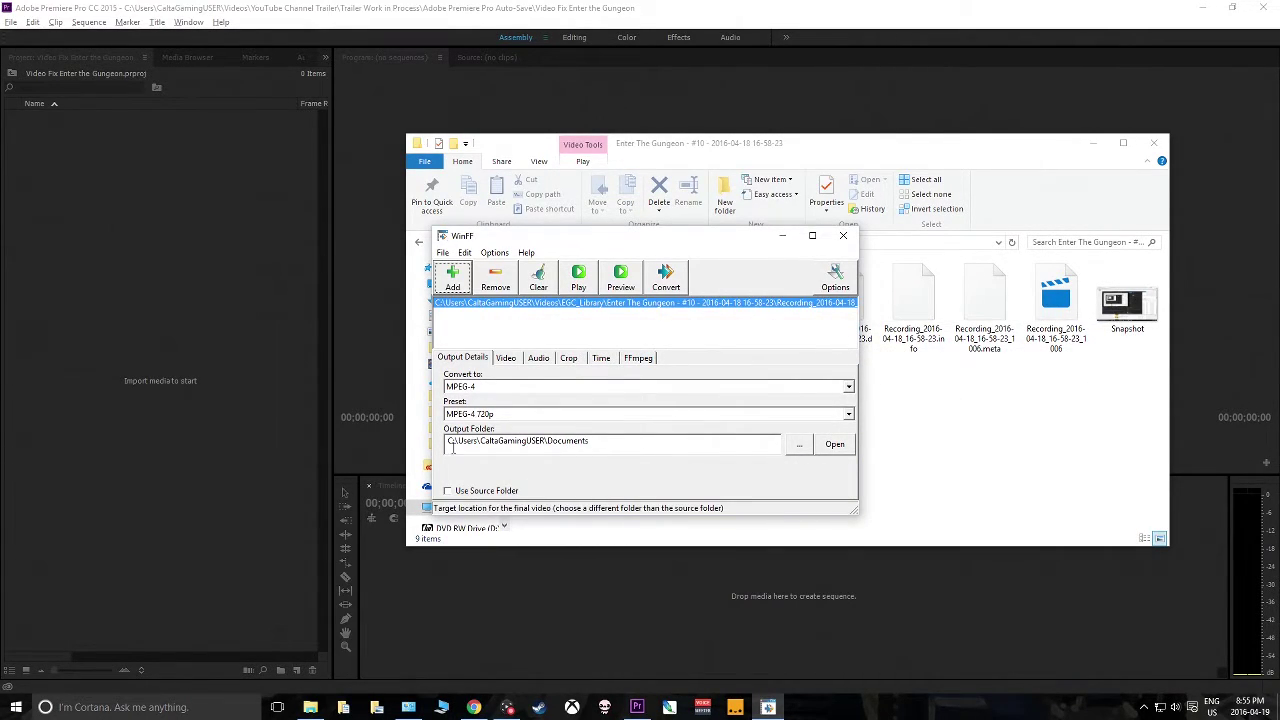
double_click(529, 446)
click(646, 444)
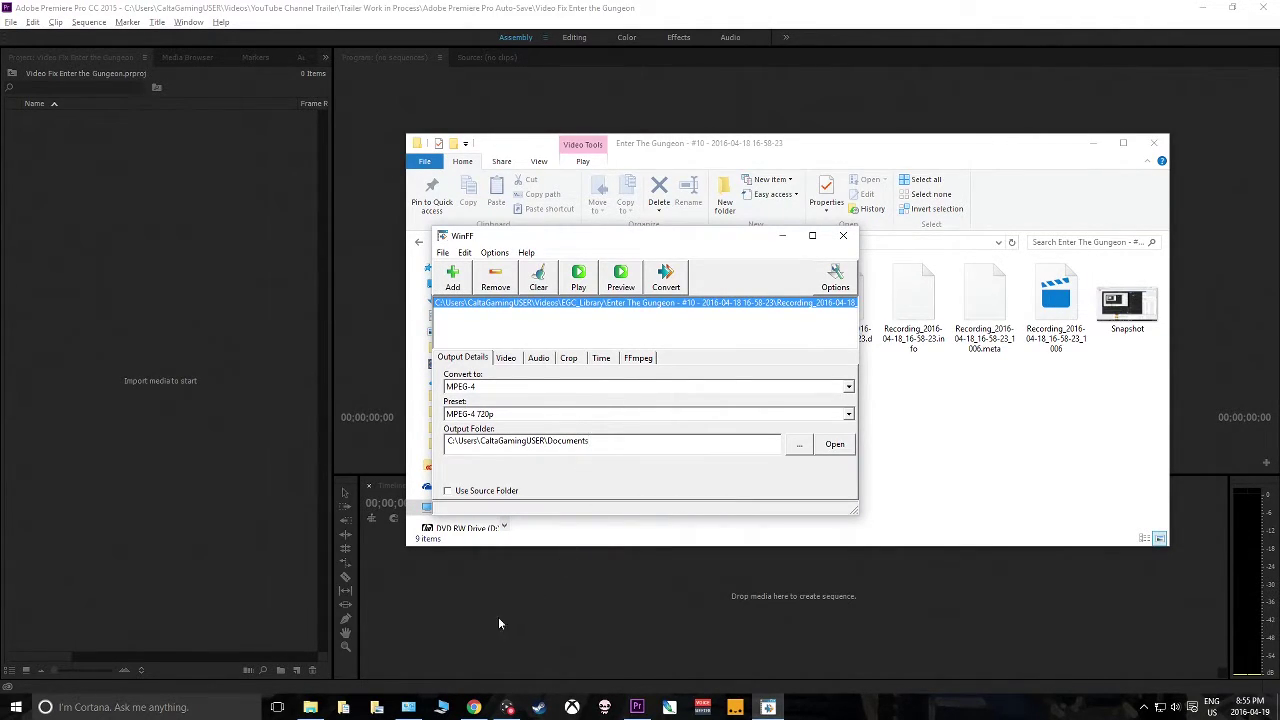
Step: Bring the Enter The Gungeon #10 folder forward in File Explorer, then return to WinFF
click(343, 707)
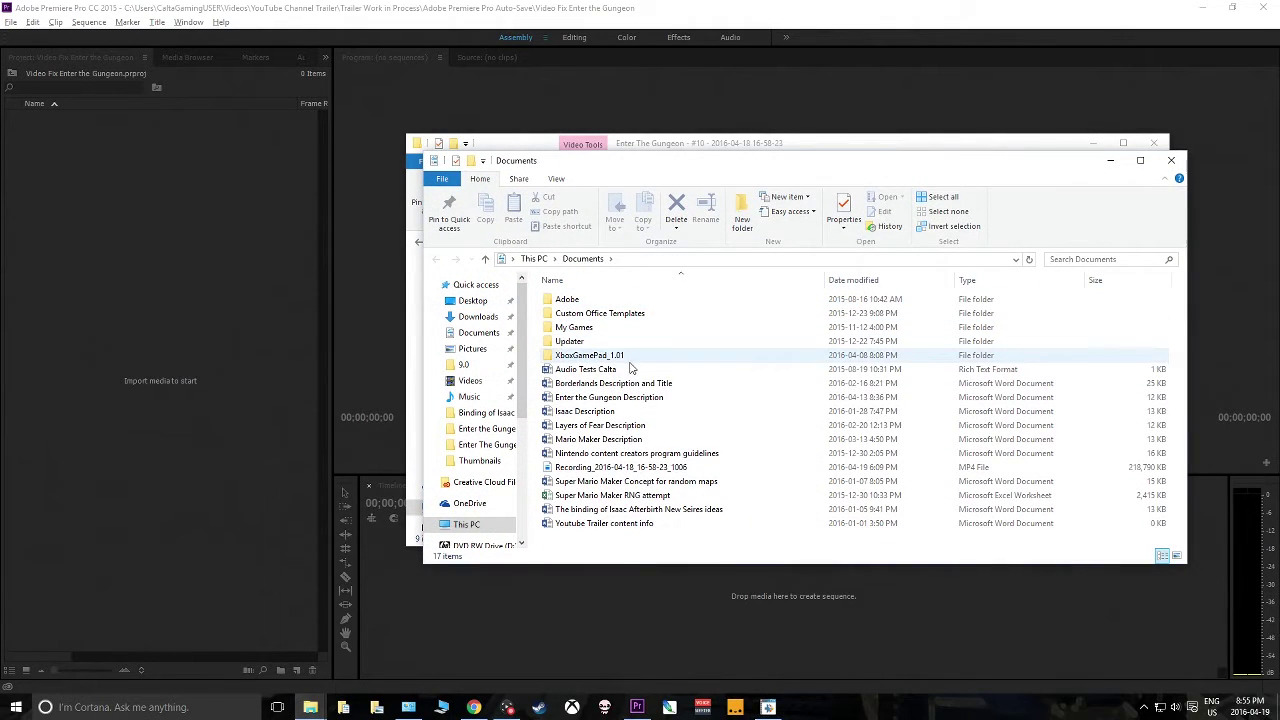
click(687, 150)
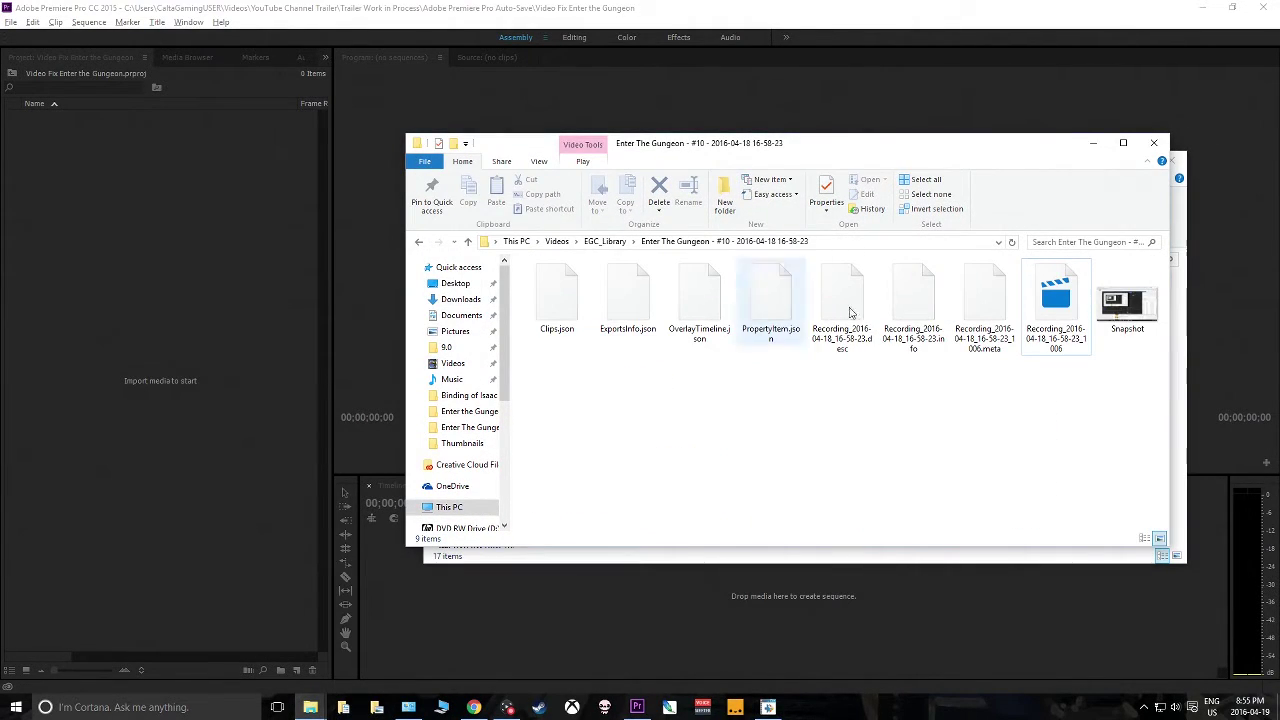
key(alt+Tab)
key(alt+Tab)
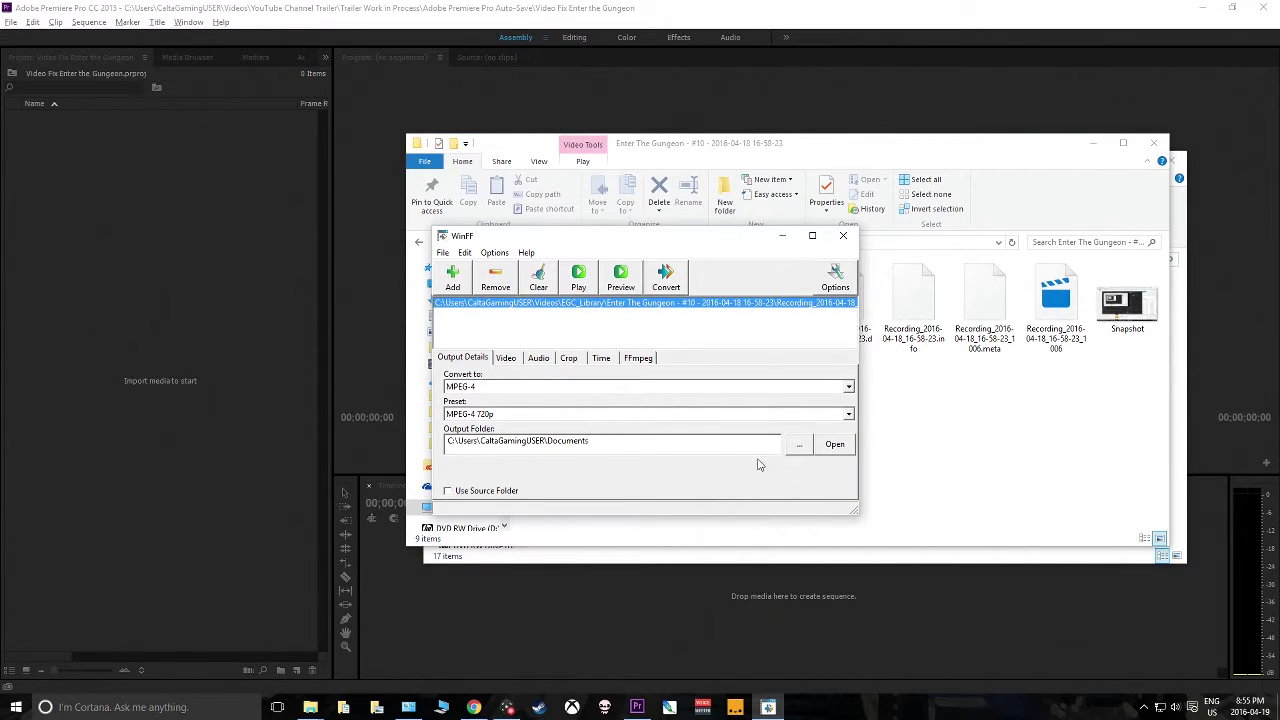
Step: Convert to MPEG-4 with the MPEG-4 720p preset, then close the conversion console
click(509, 391)
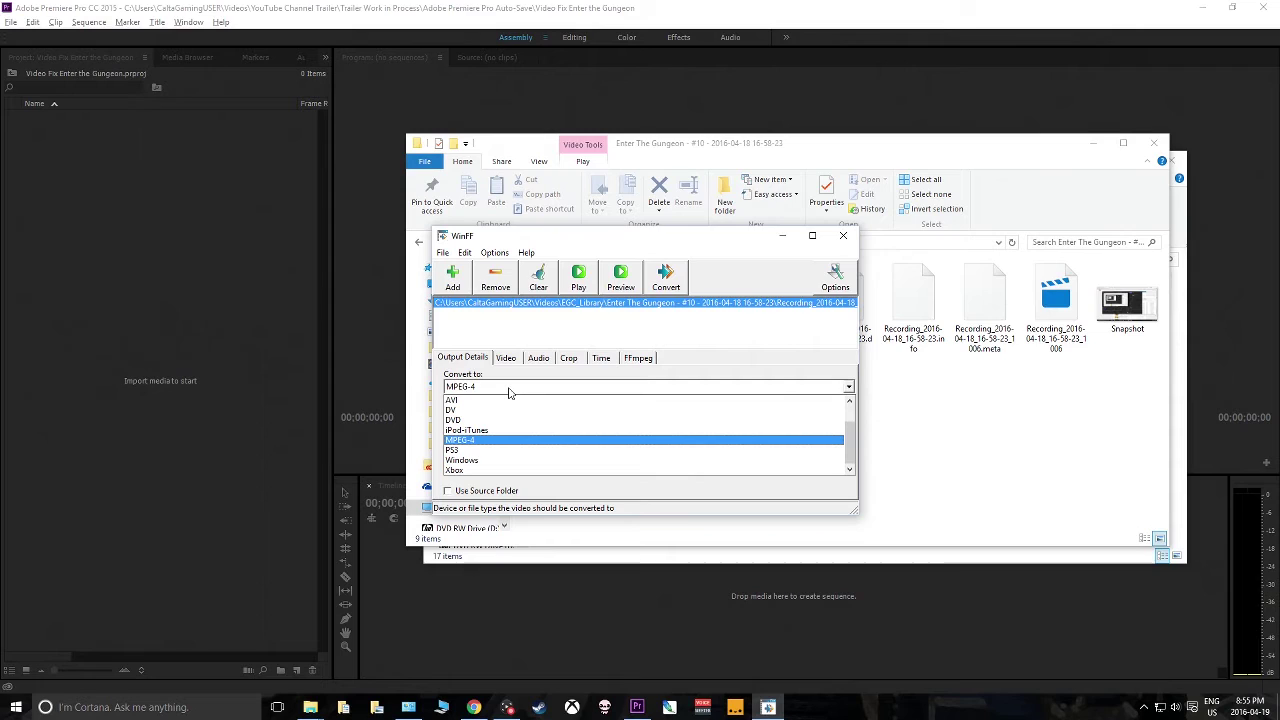
click(470, 440)
click(557, 418)
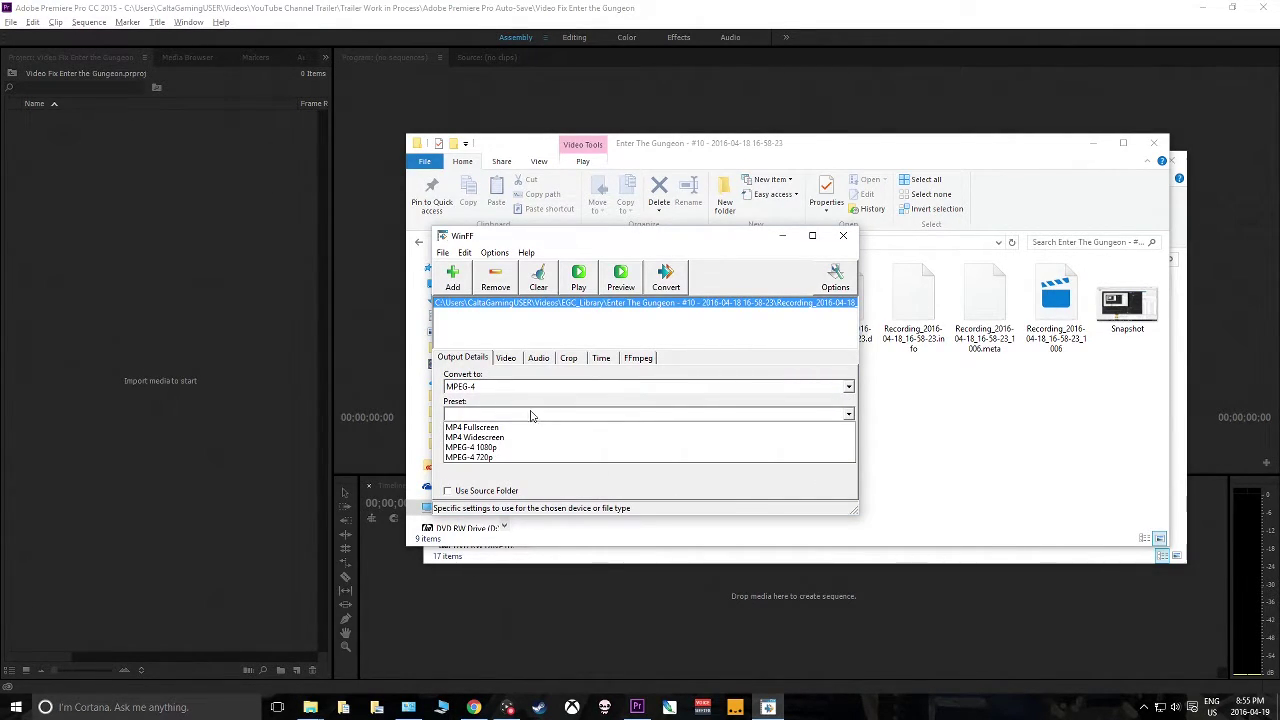
click(560, 457)
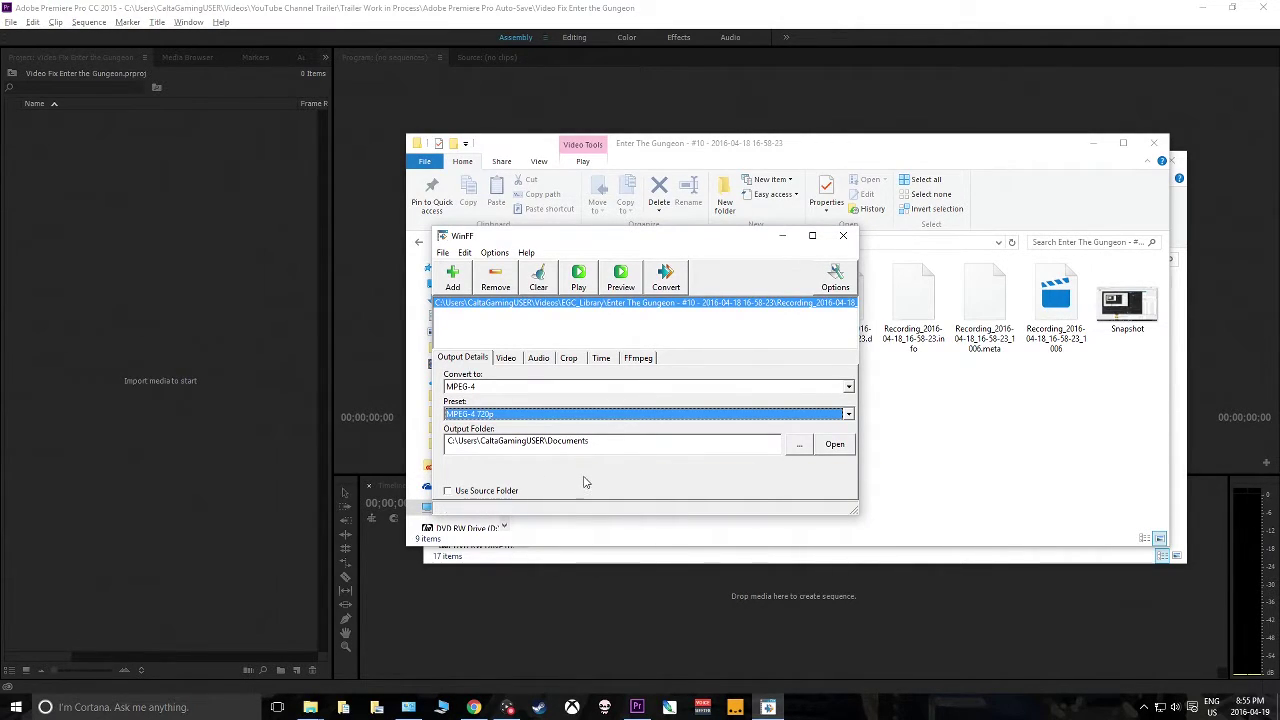
click(667, 281)
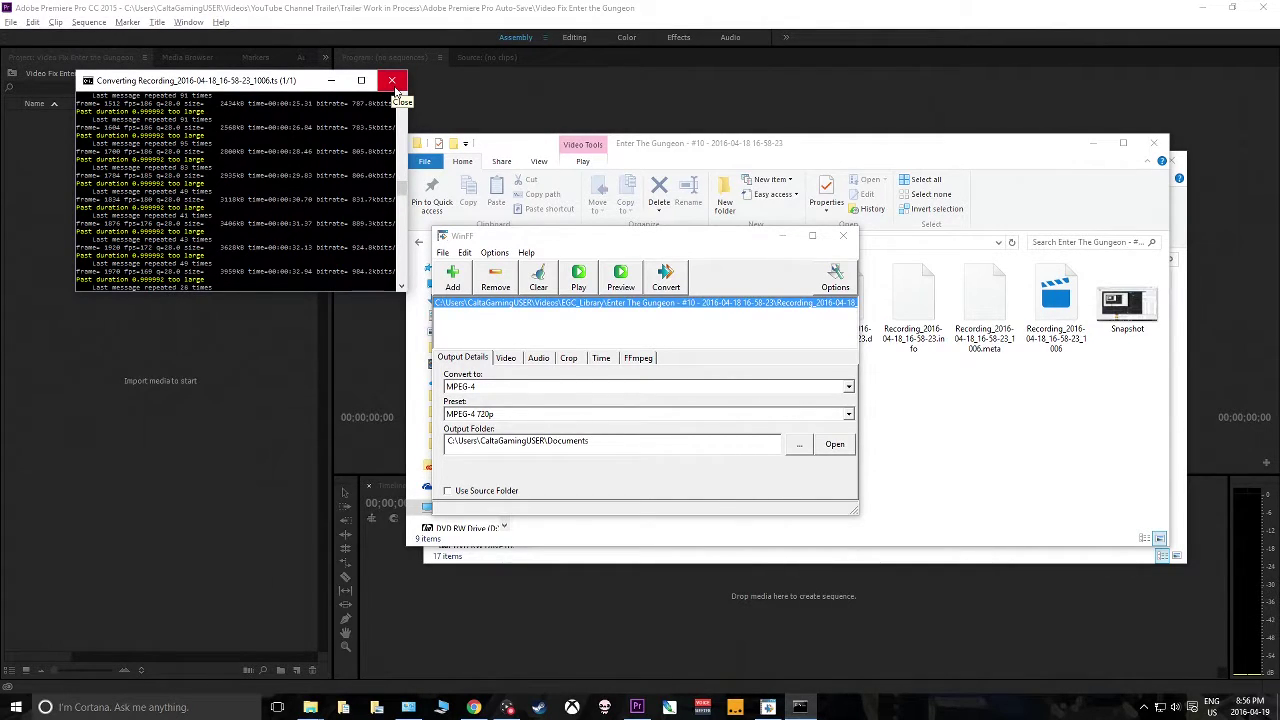
click(394, 86)
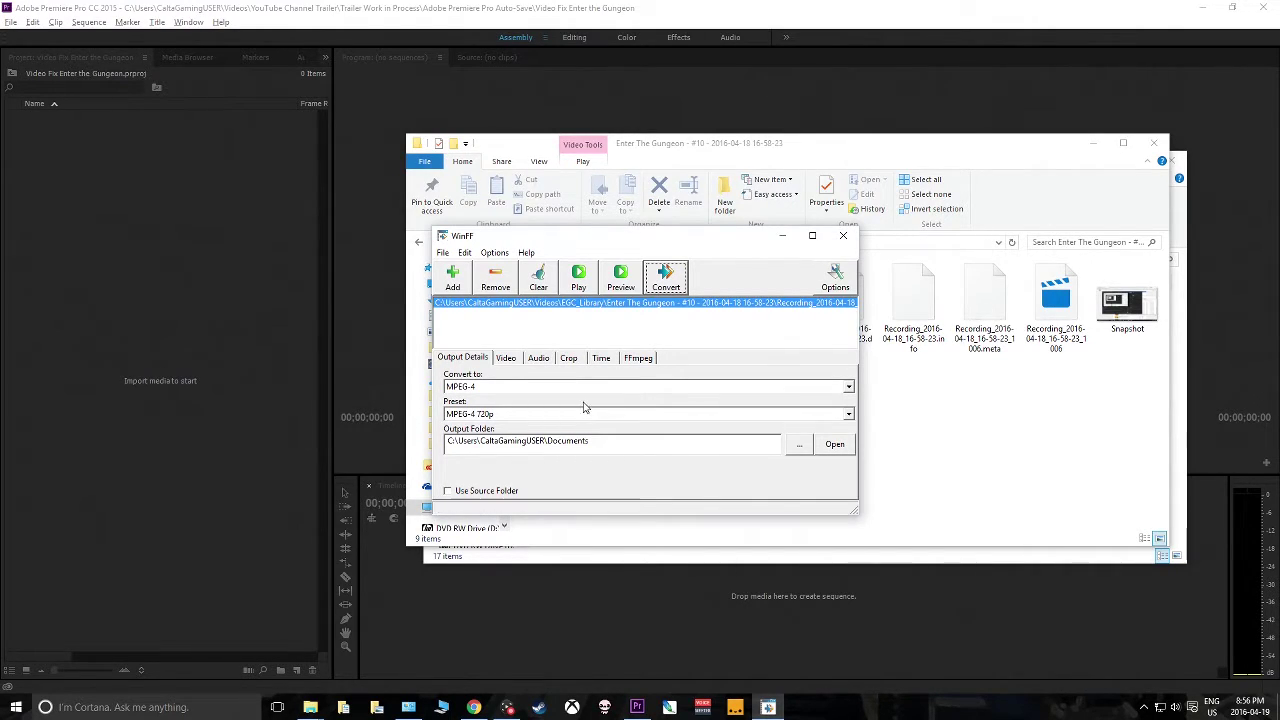
Step: Switch the preset to MP4 Widescreen and start the conversion again
click(848, 414)
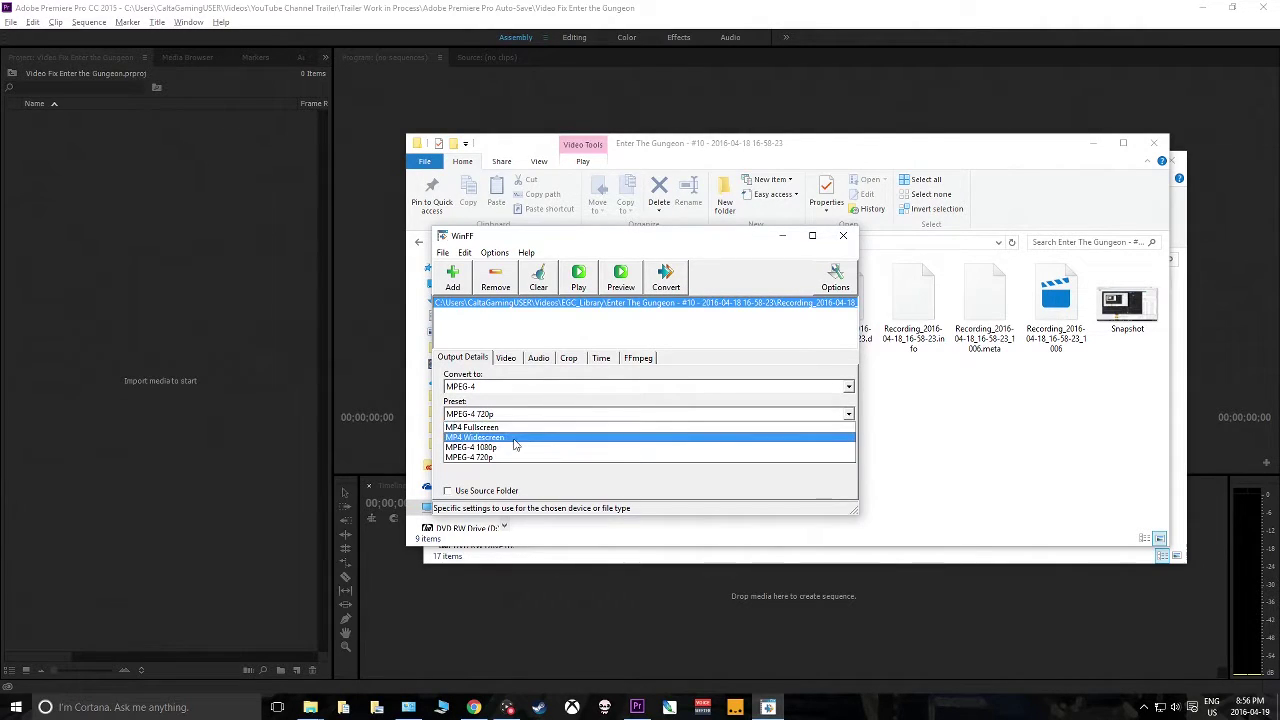
click(518, 438)
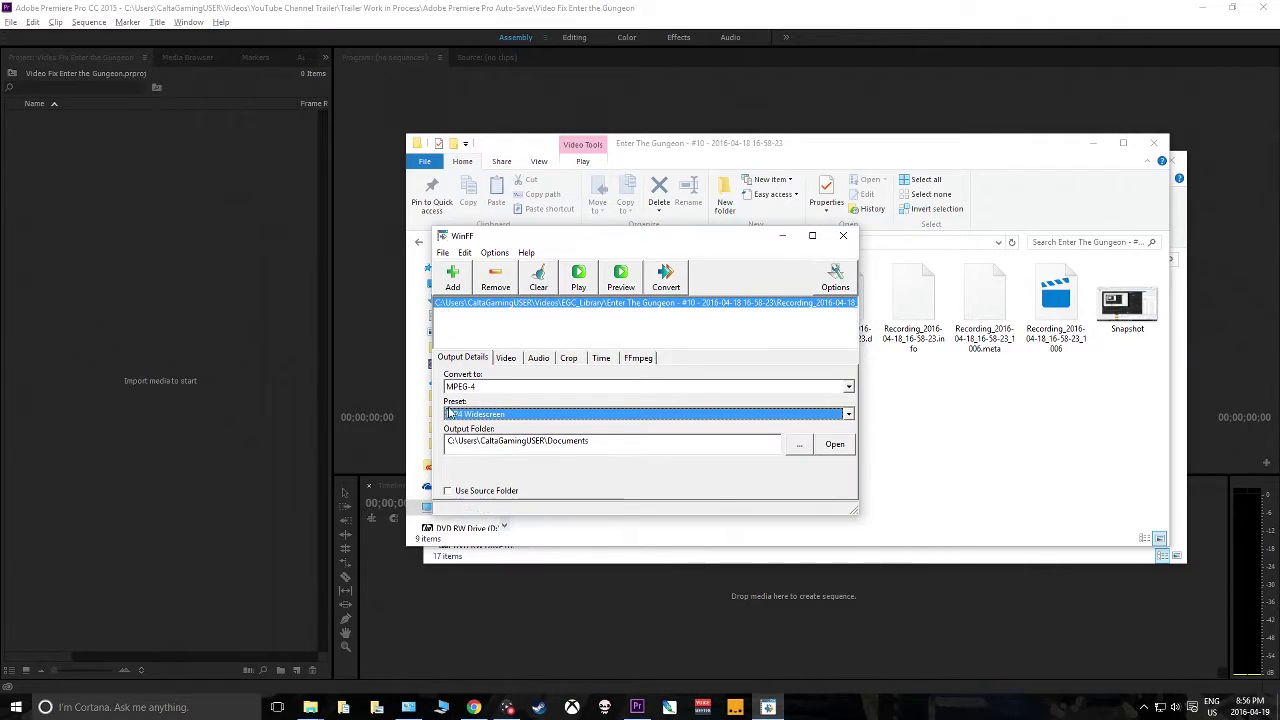
click(672, 283)
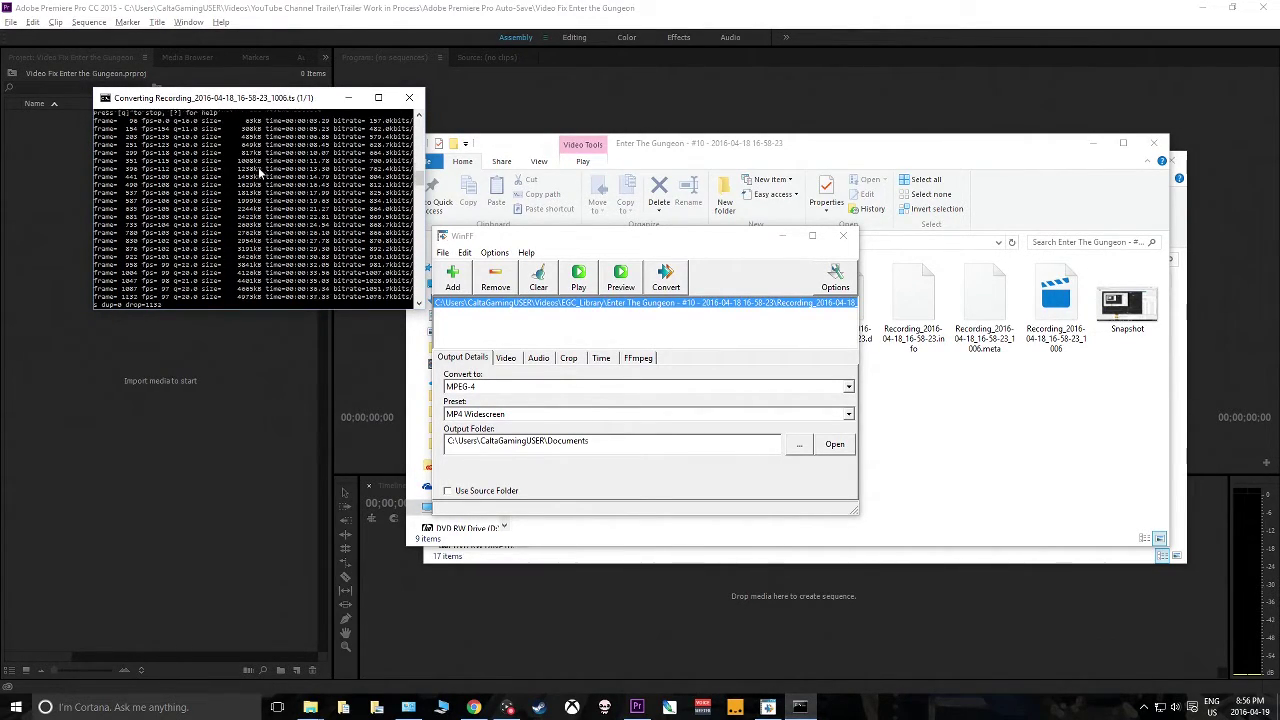
click(560, 242)
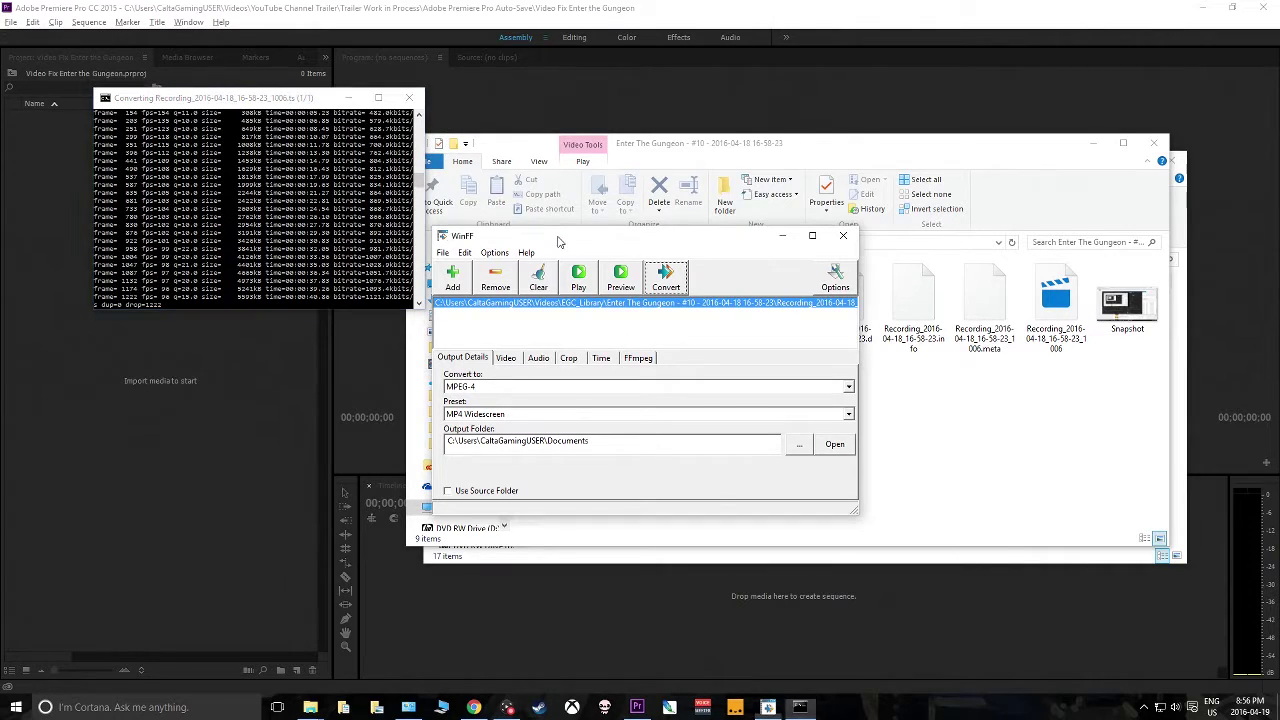
Step: Review the Video, Audio, Crop and Time settings, then return to Output Details and the console
click(506, 358)
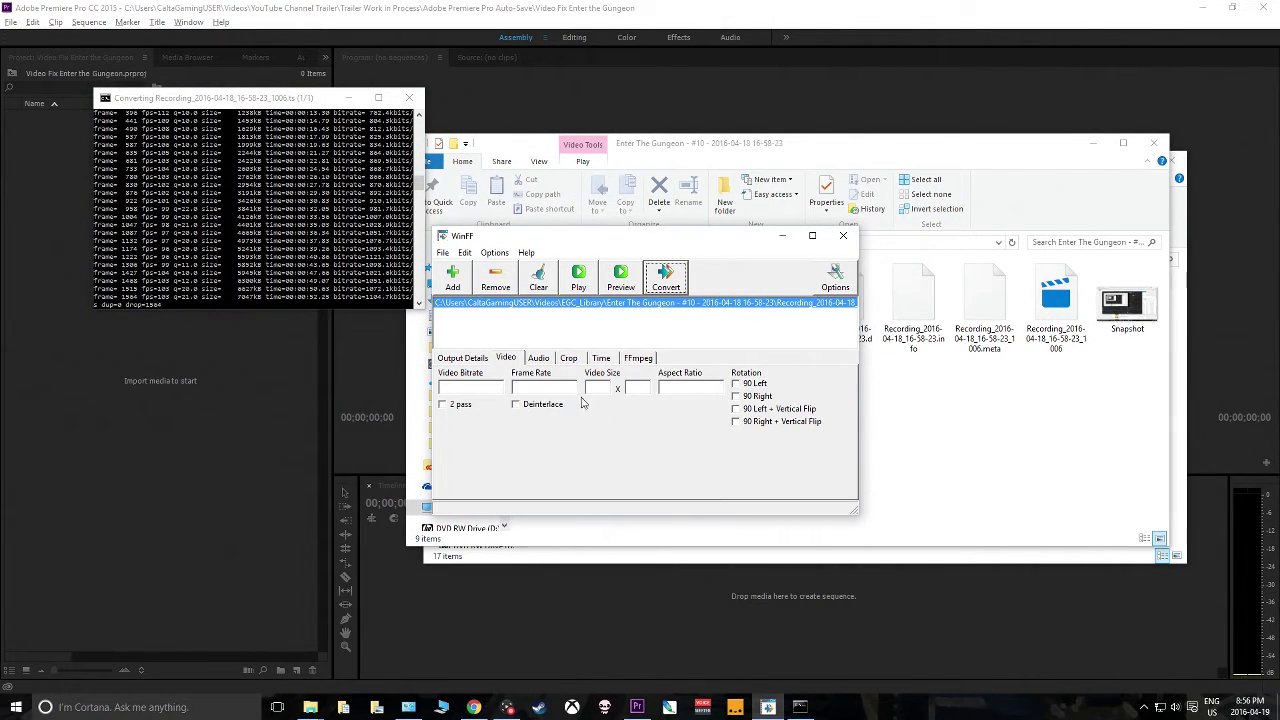
click(538, 358)
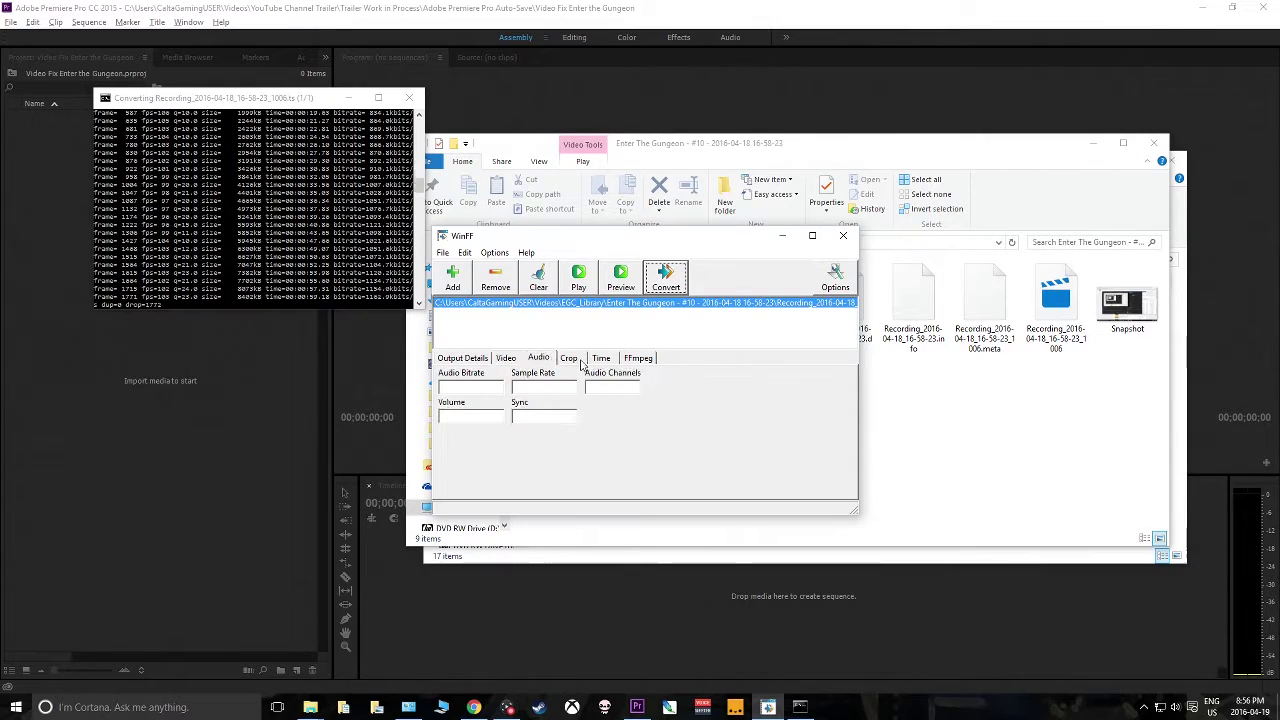
click(568, 358)
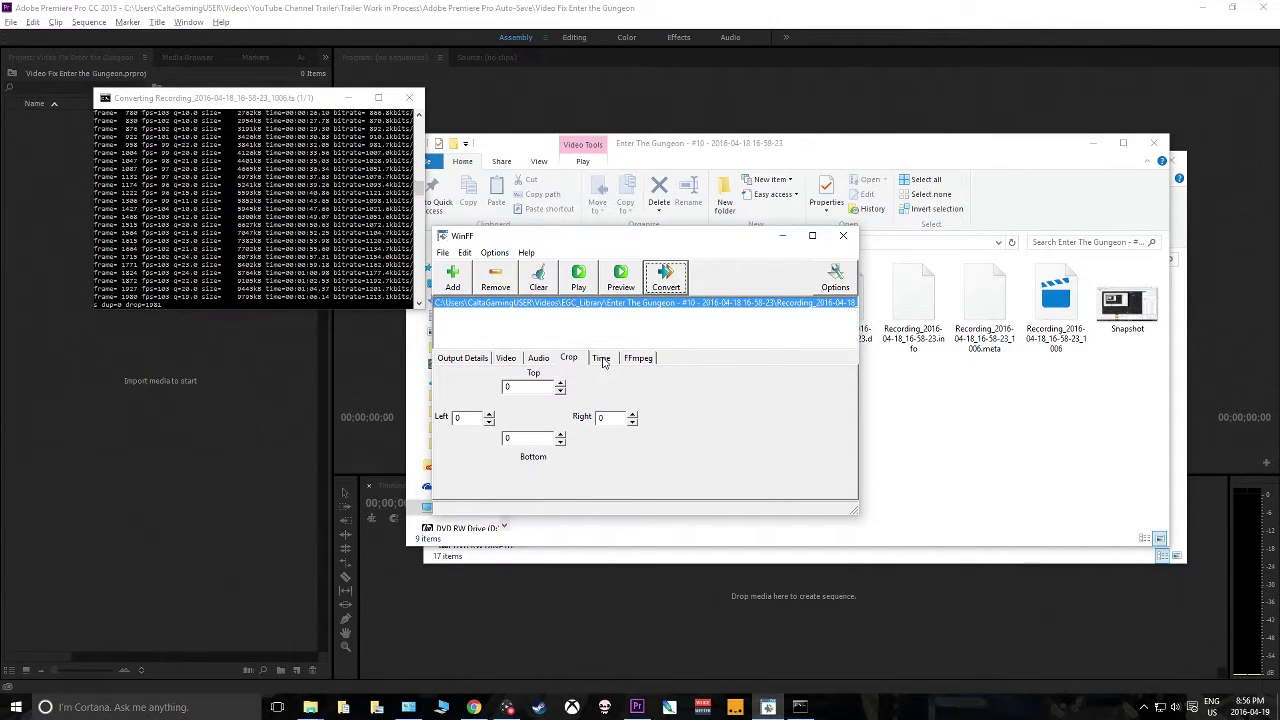
click(602, 360)
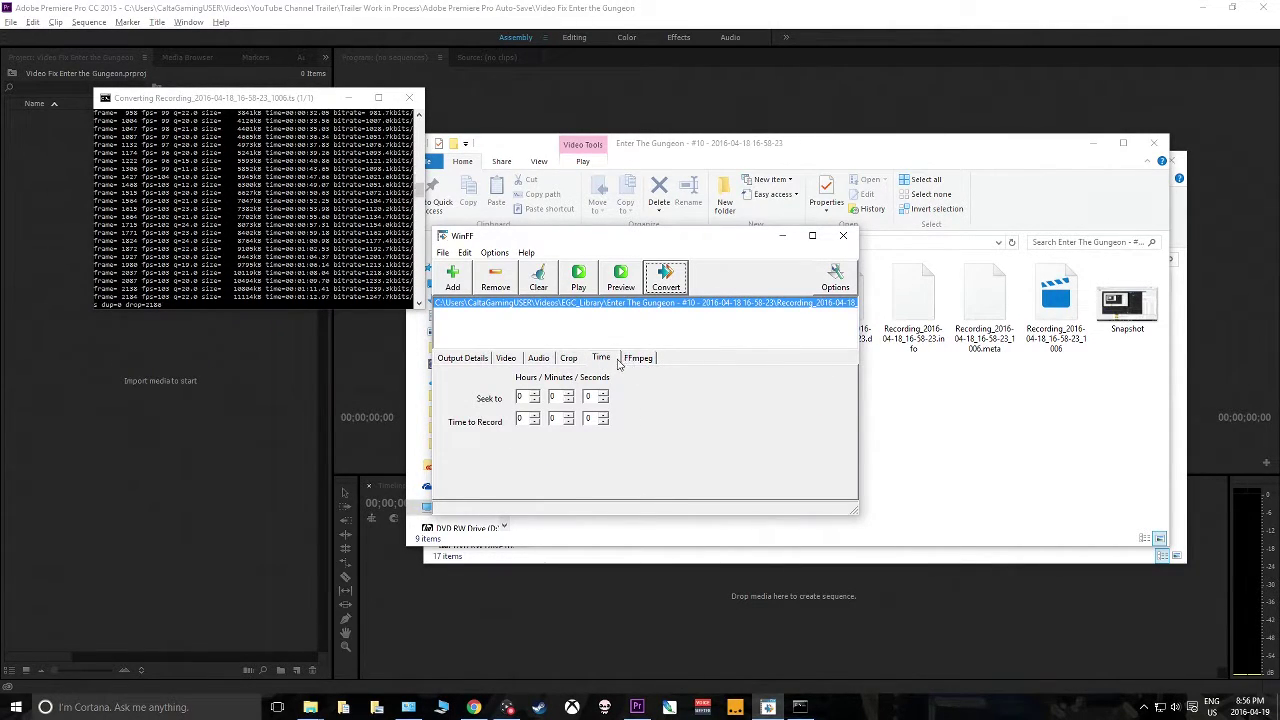
click(472, 359)
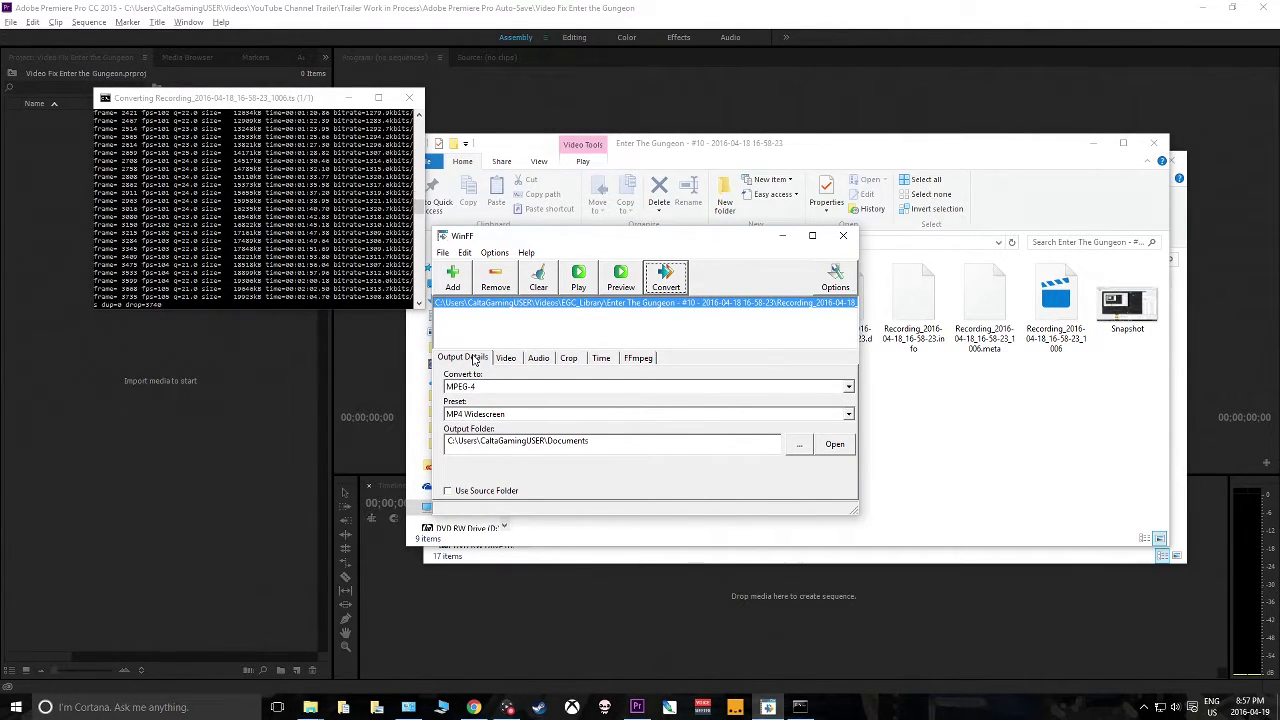
click(271, 111)
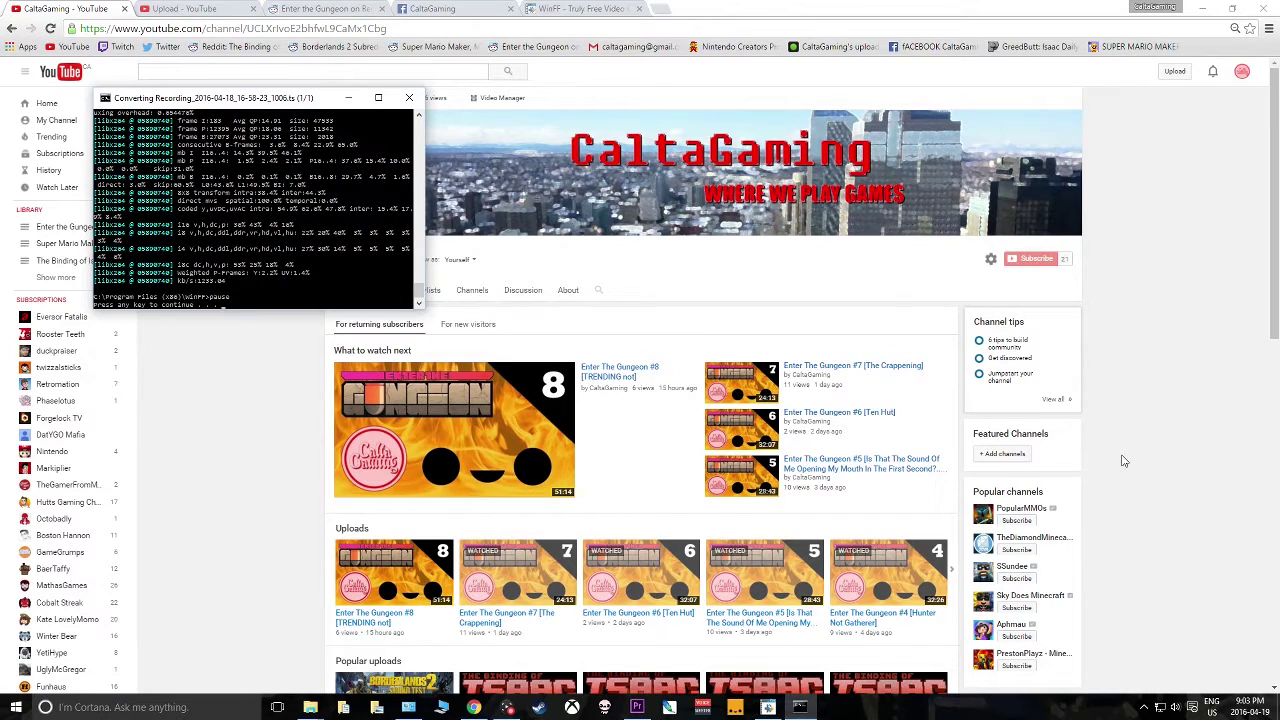
Step: Review the finished ffmpeg console output, then return to the Enter The Gungeon #10 folder
scroll(350, 242, up, 4)
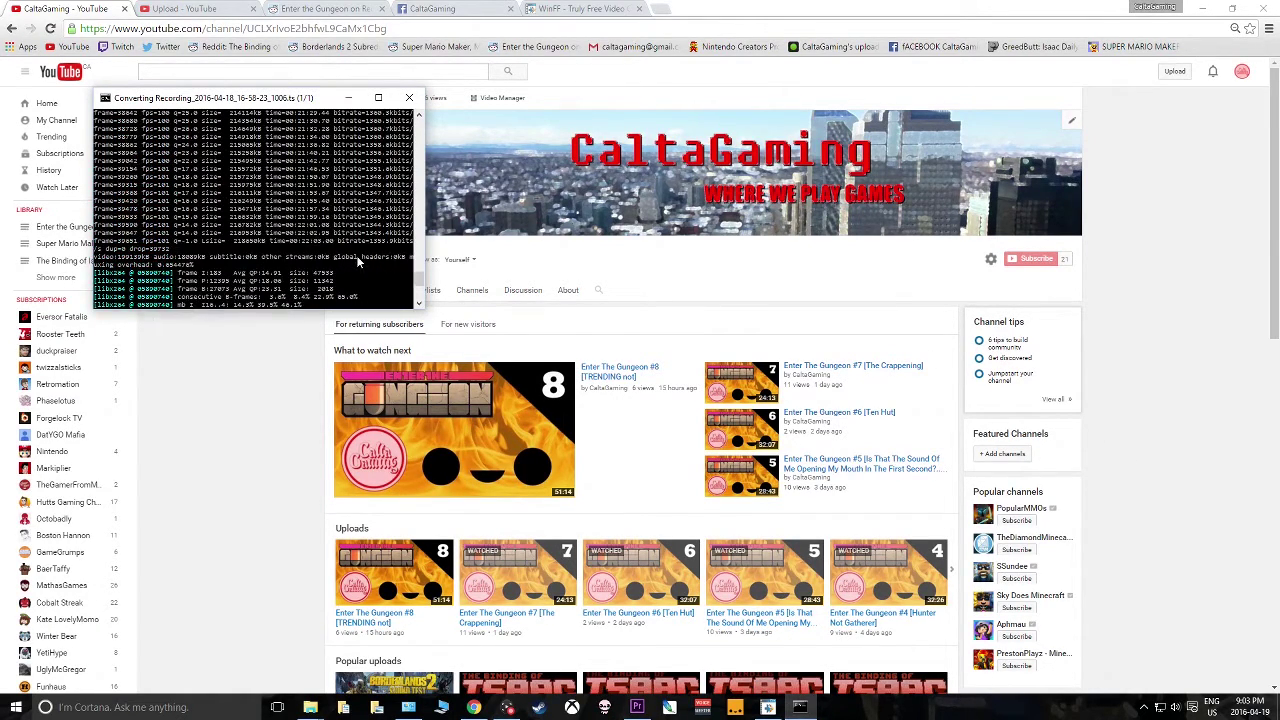
mouse_move(425, 298)
mouse_down()
mouse_move(404, 175)
mouse_move(420, 304)
mouse_up()
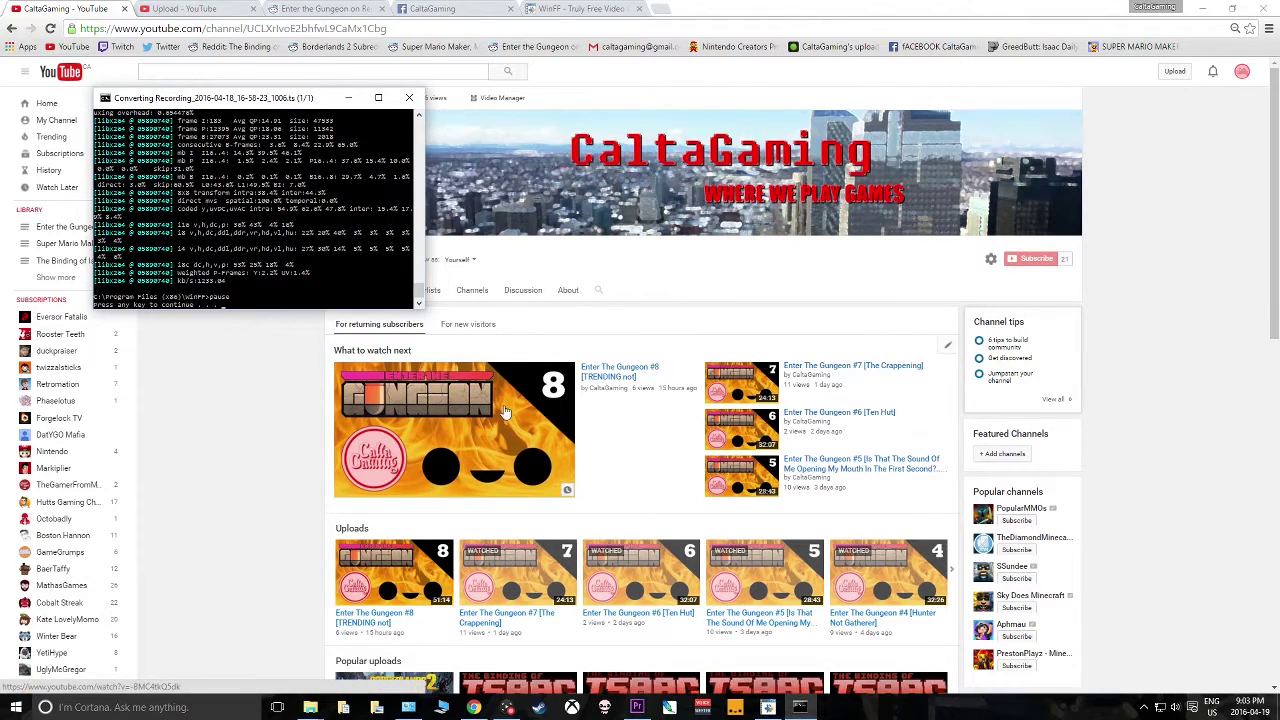
key(alt+Tab)
key(alt+Tab)
key(alt+Tab)
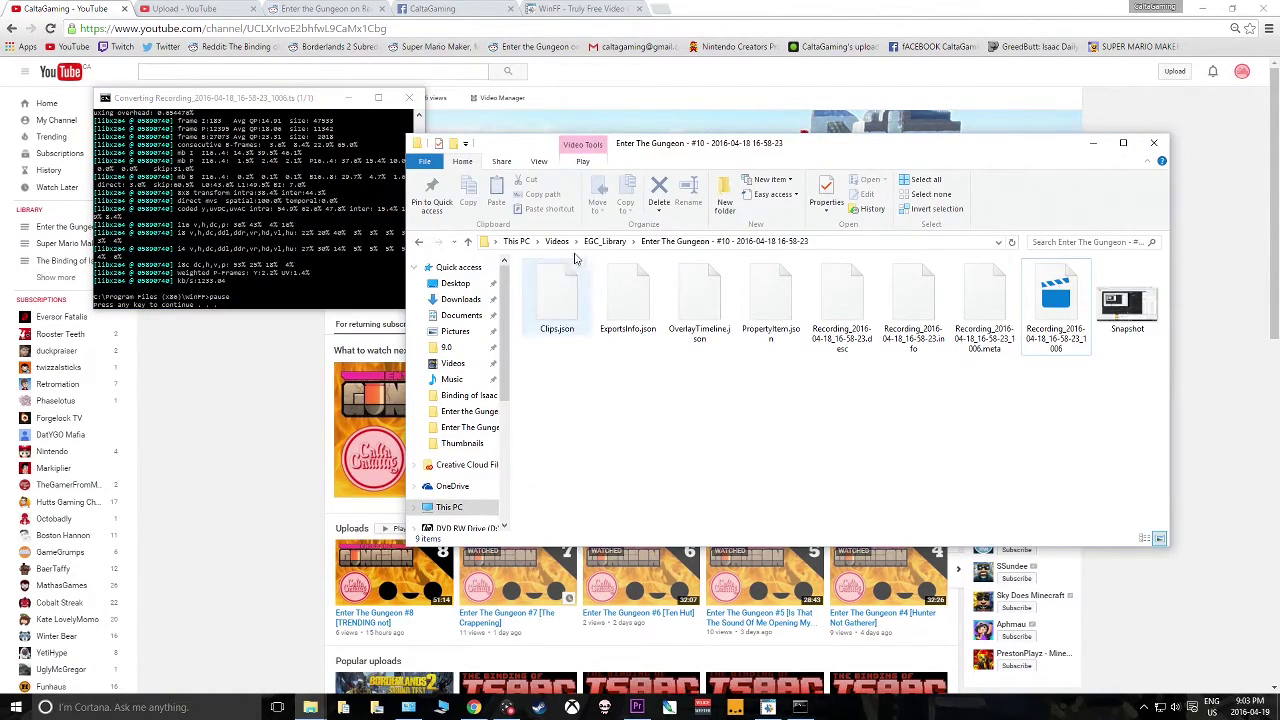
Step: Locate the converted Recording_2016-04-18_16-58-23_1006 MP4 in Documents and open its Properties
click(466, 316)
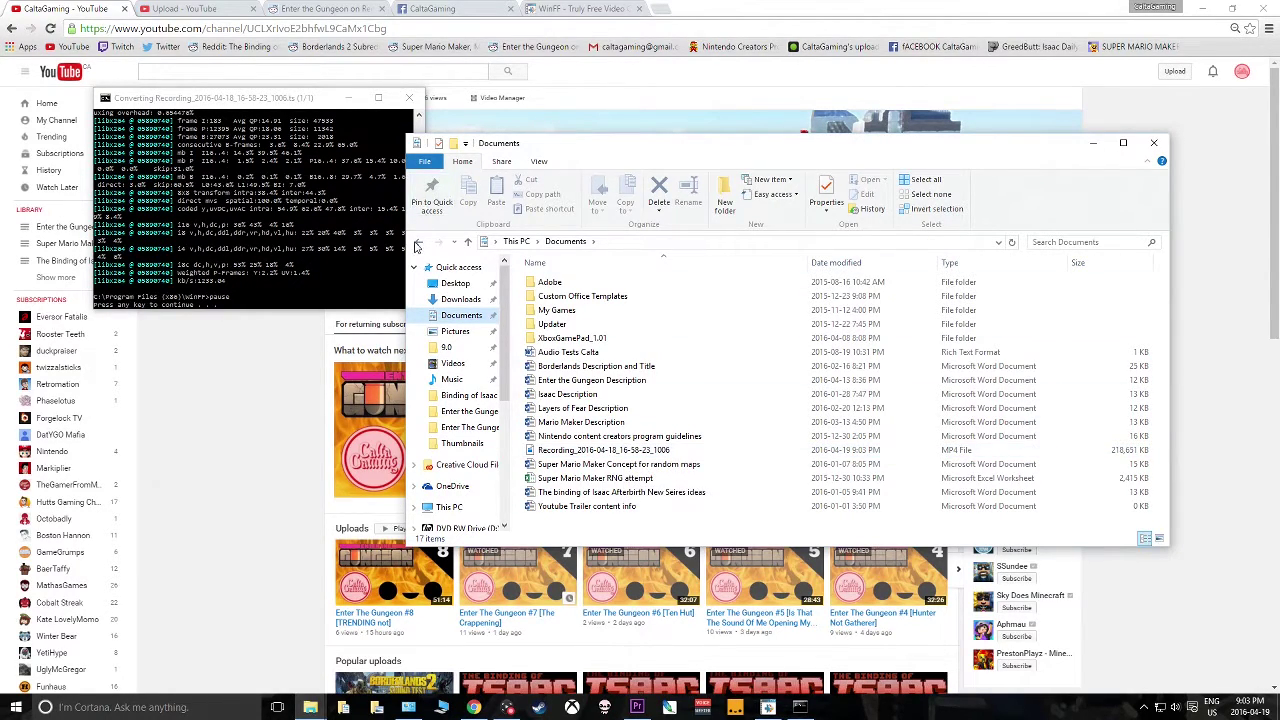
click(419, 242)
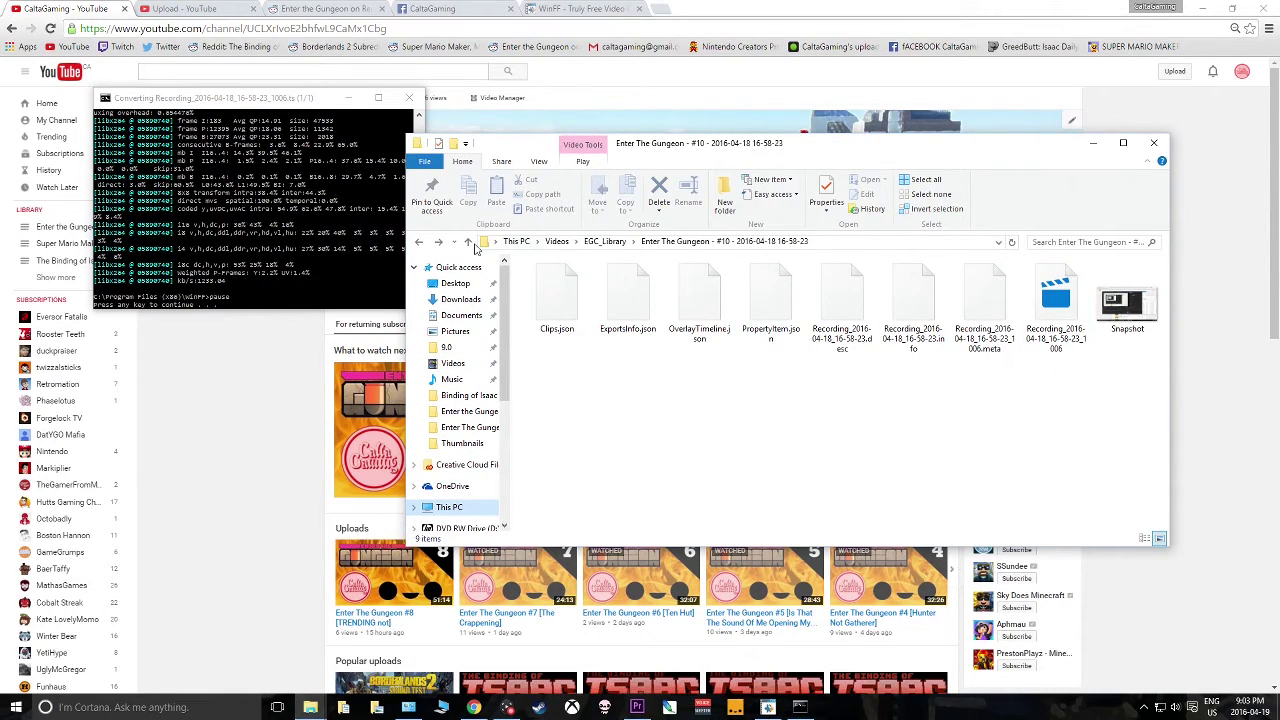
click(438, 242)
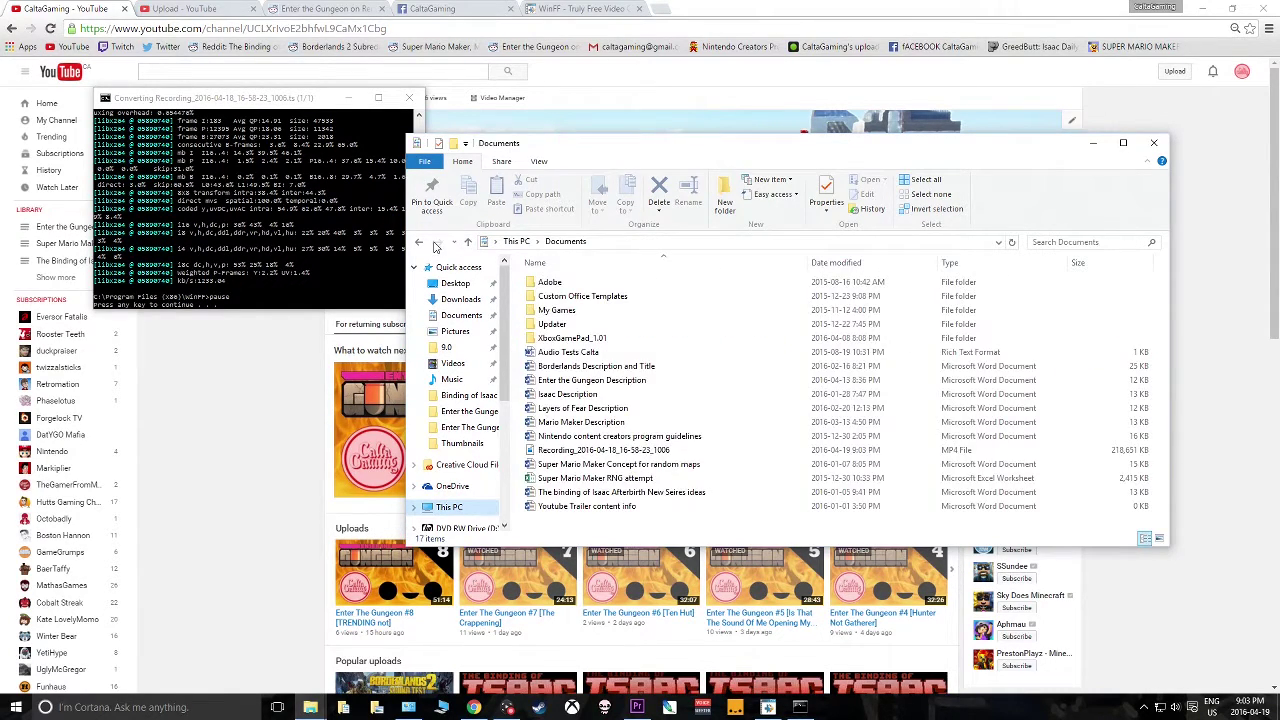
right_click(642, 452)
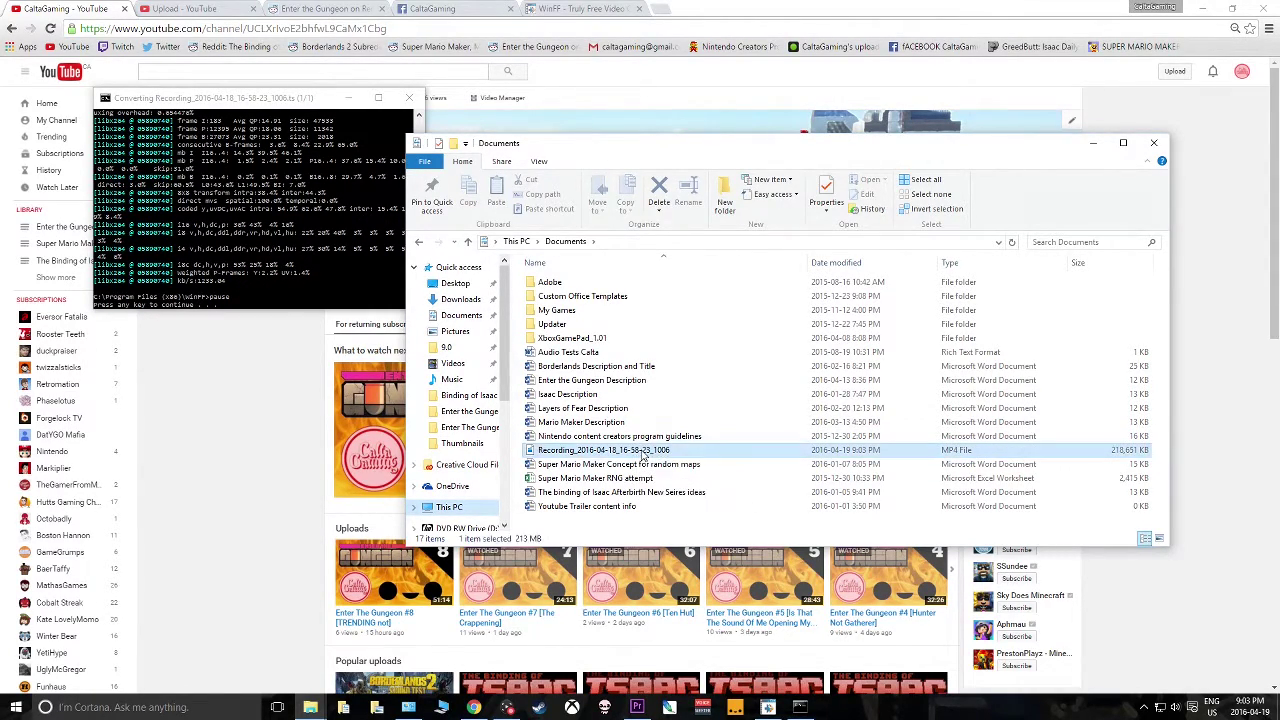
Step: Open the converted recording's Properties on the Details tab and move the dialog aside
click(680, 439)
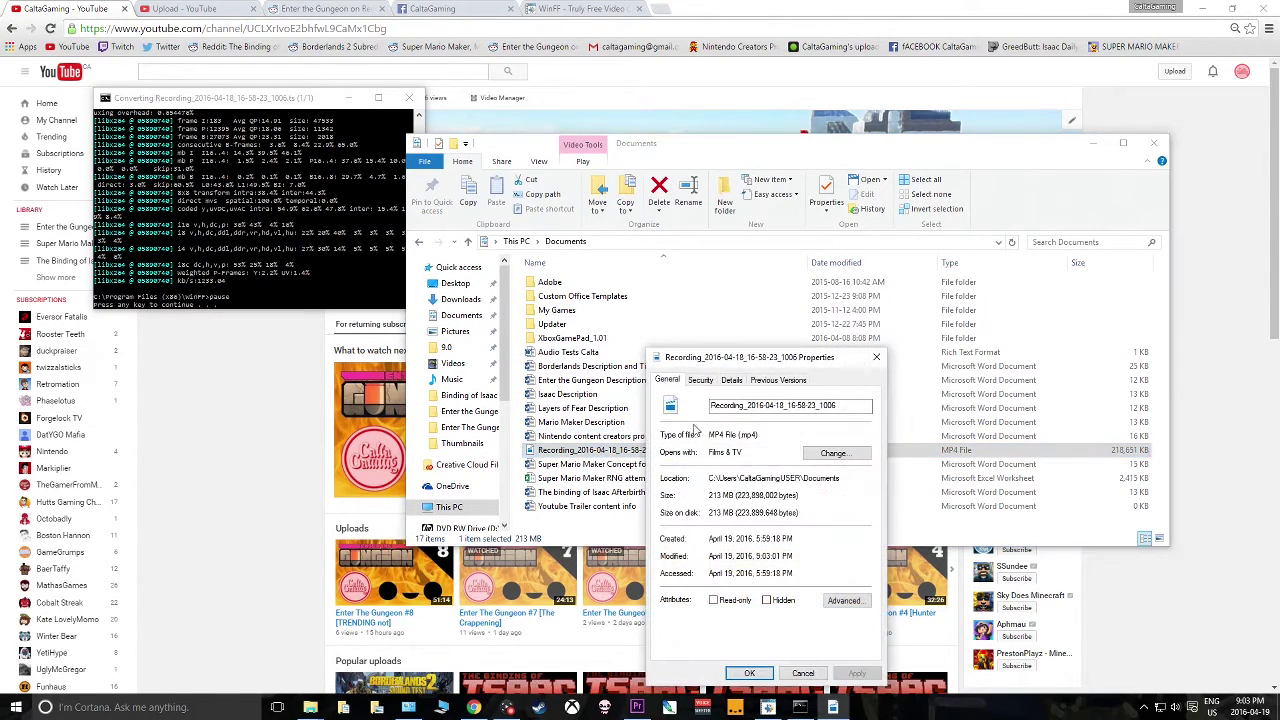
drag(735, 296, 1076, 246)
click(940, 316)
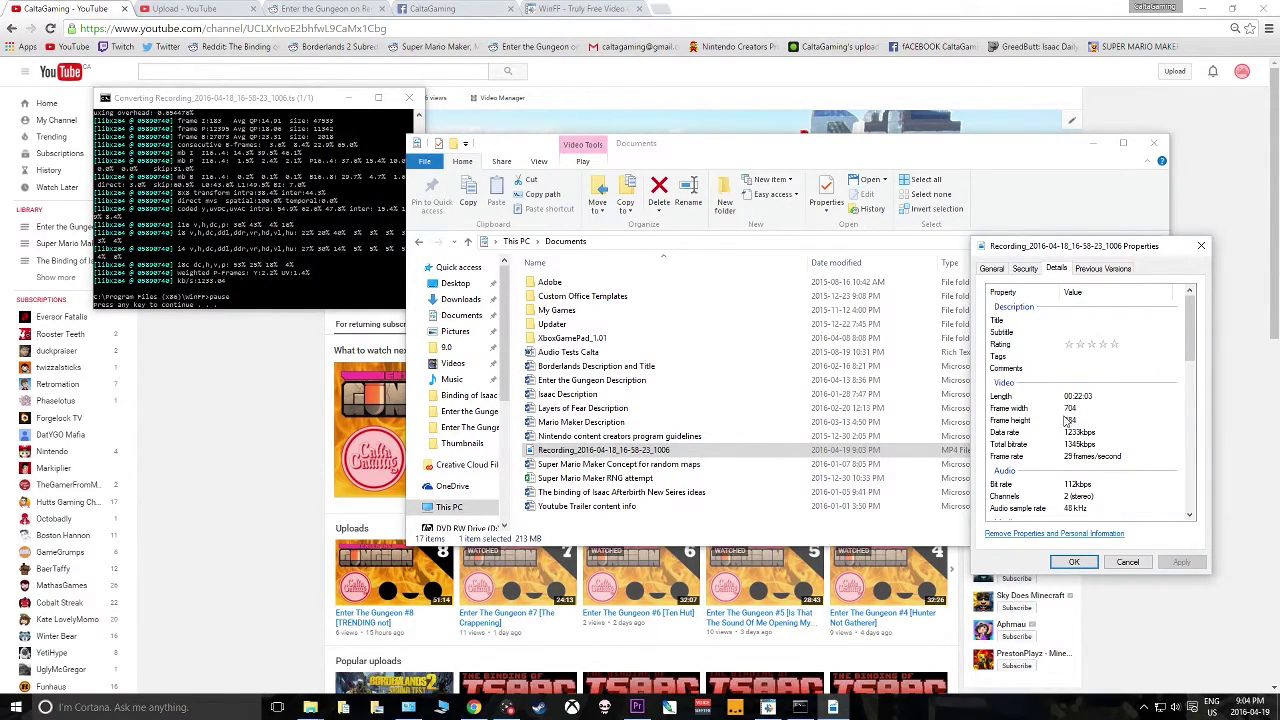
click(712, 150)
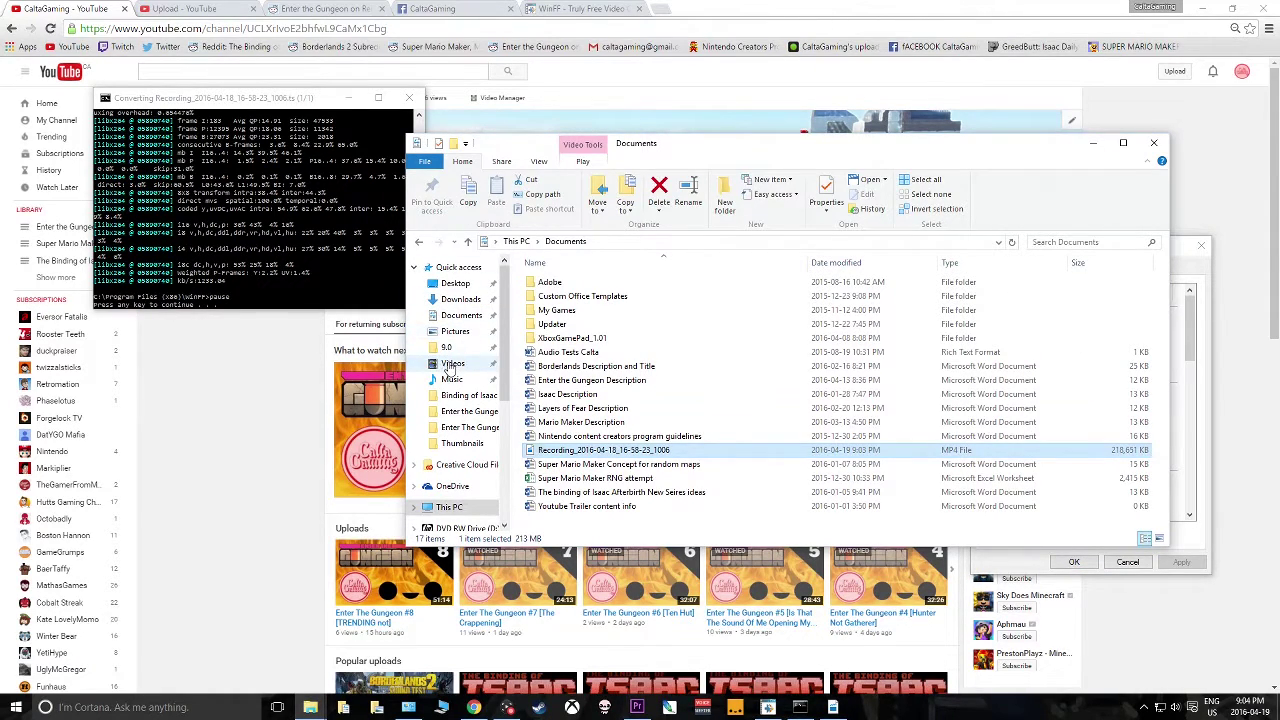
Step: Open the #13 video's Properties on the Details tab from the Videos folder
click(452, 363)
scroll(634, 435, down, 2)
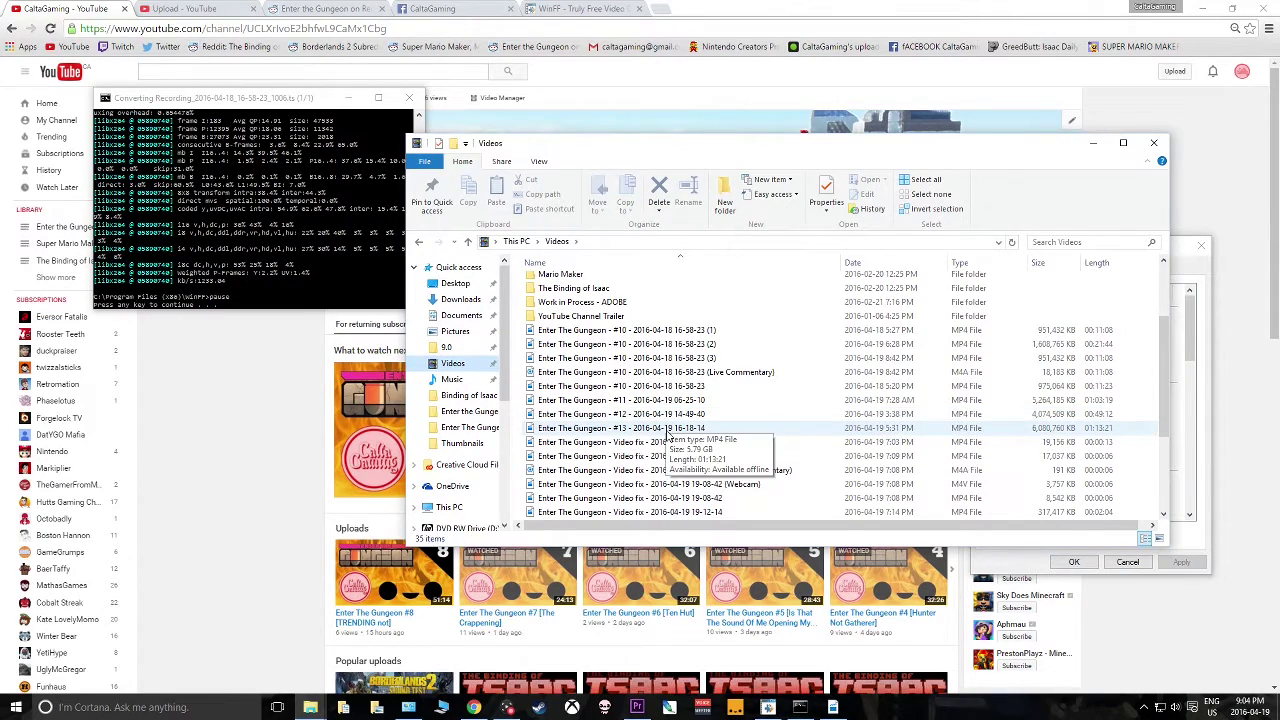
right_click(667, 431)
click(707, 669)
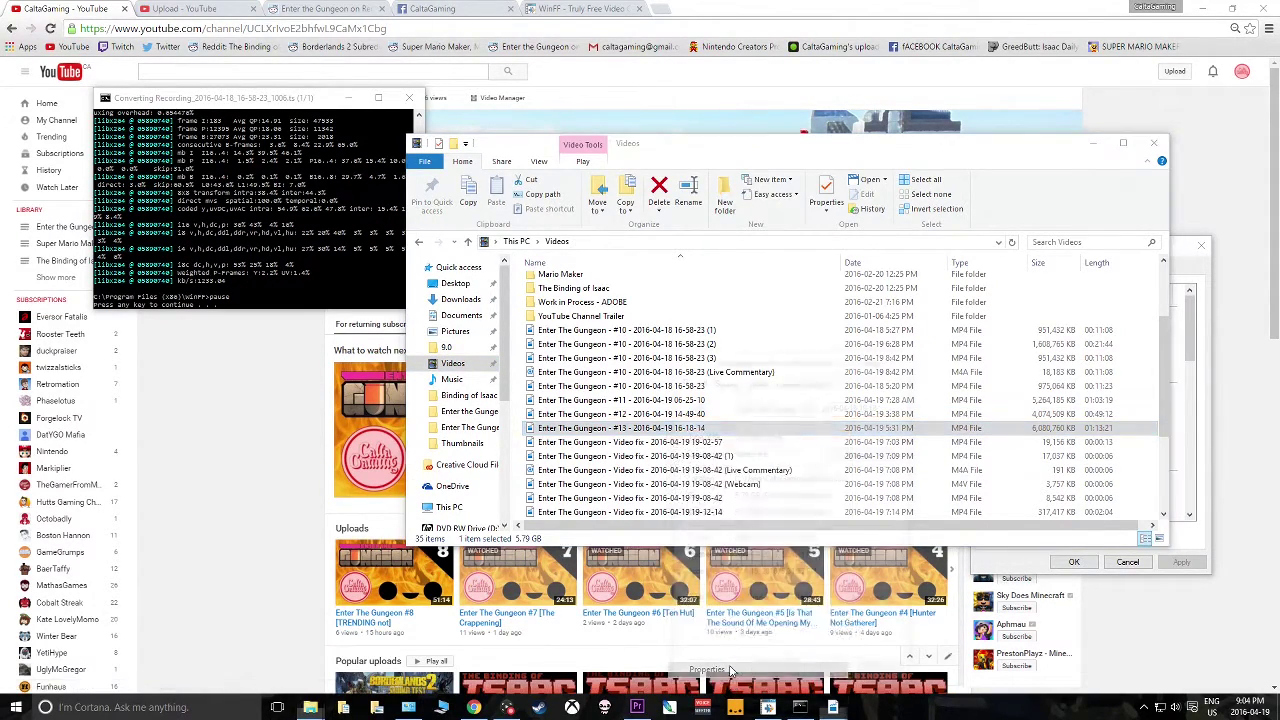
click(756, 380)
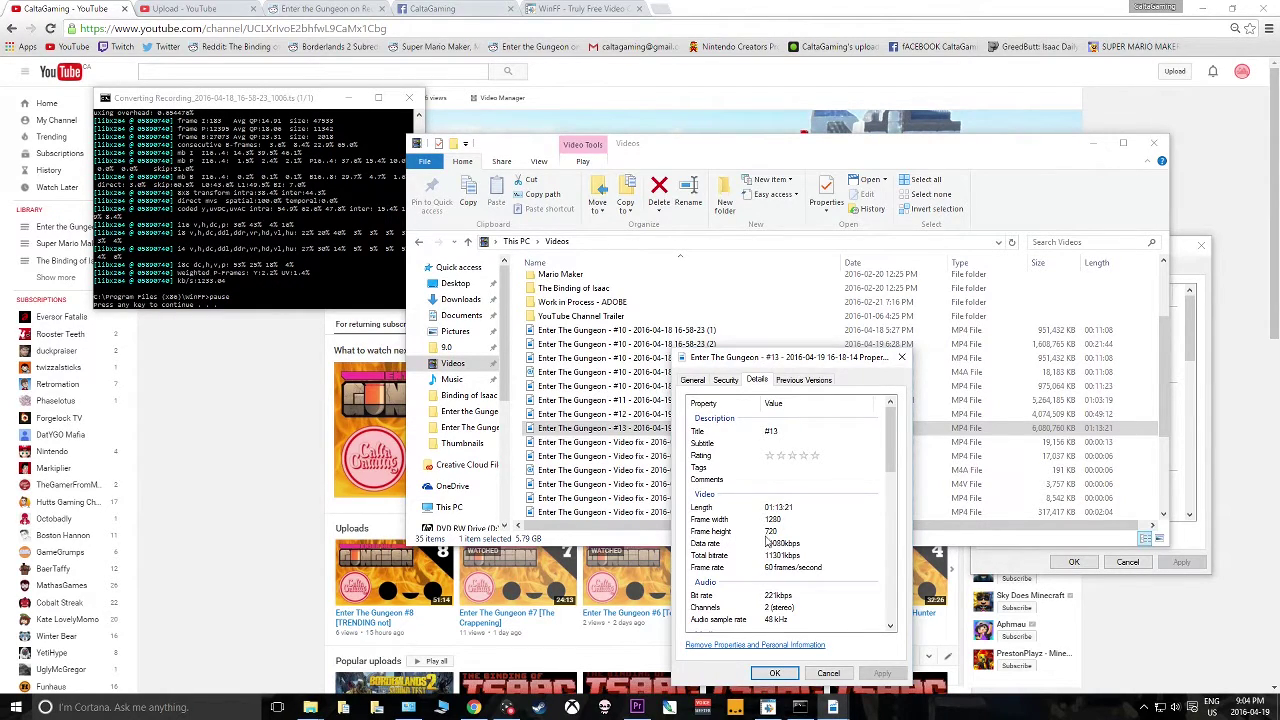
Step: Compare the recording's 704×384, 29 fps details with #13's 1280×720, 60 fps, then close both dialogs
click(1150, 378)
key(alt+Return)
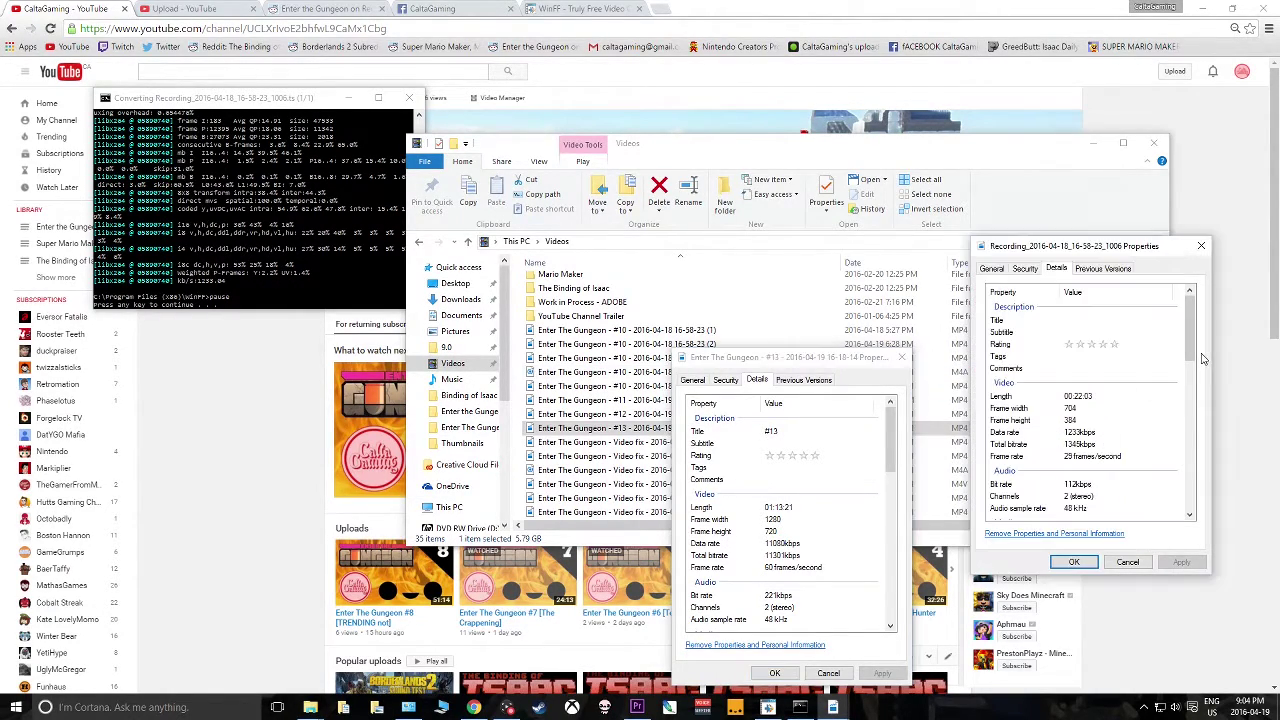
drag(1129, 258, 1056, 365)
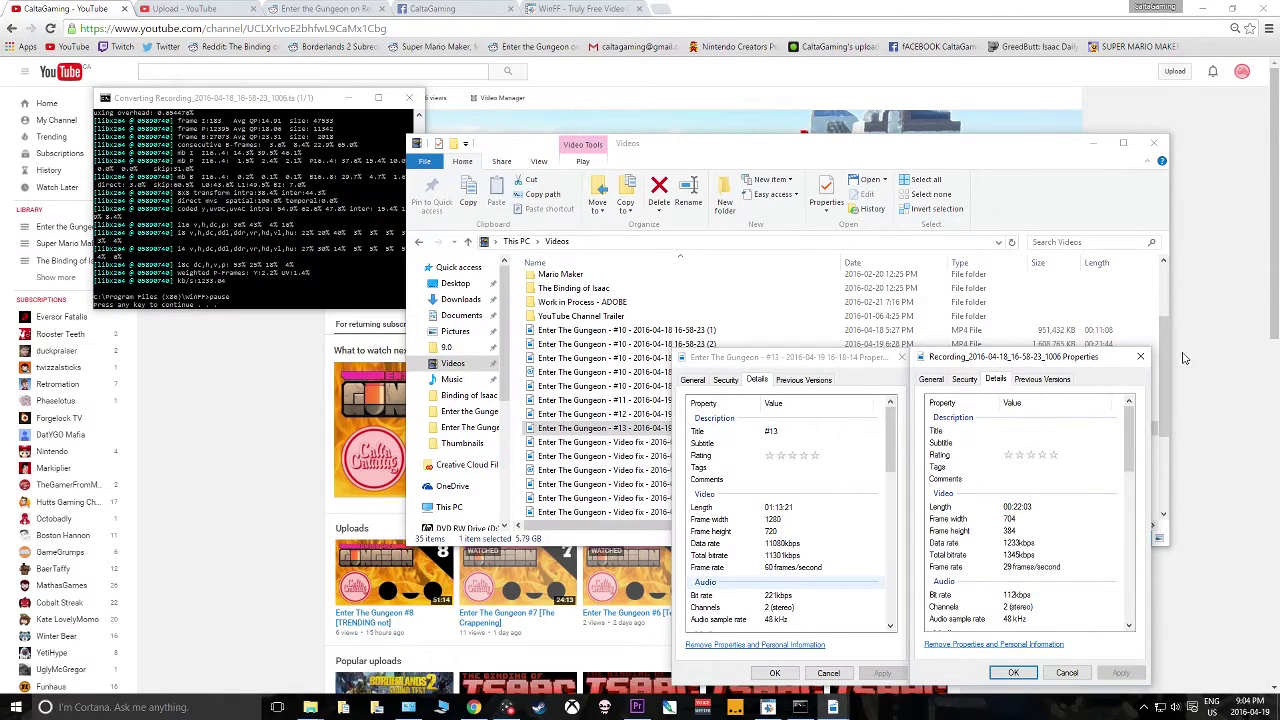
click(1140, 357)
click(901, 358)
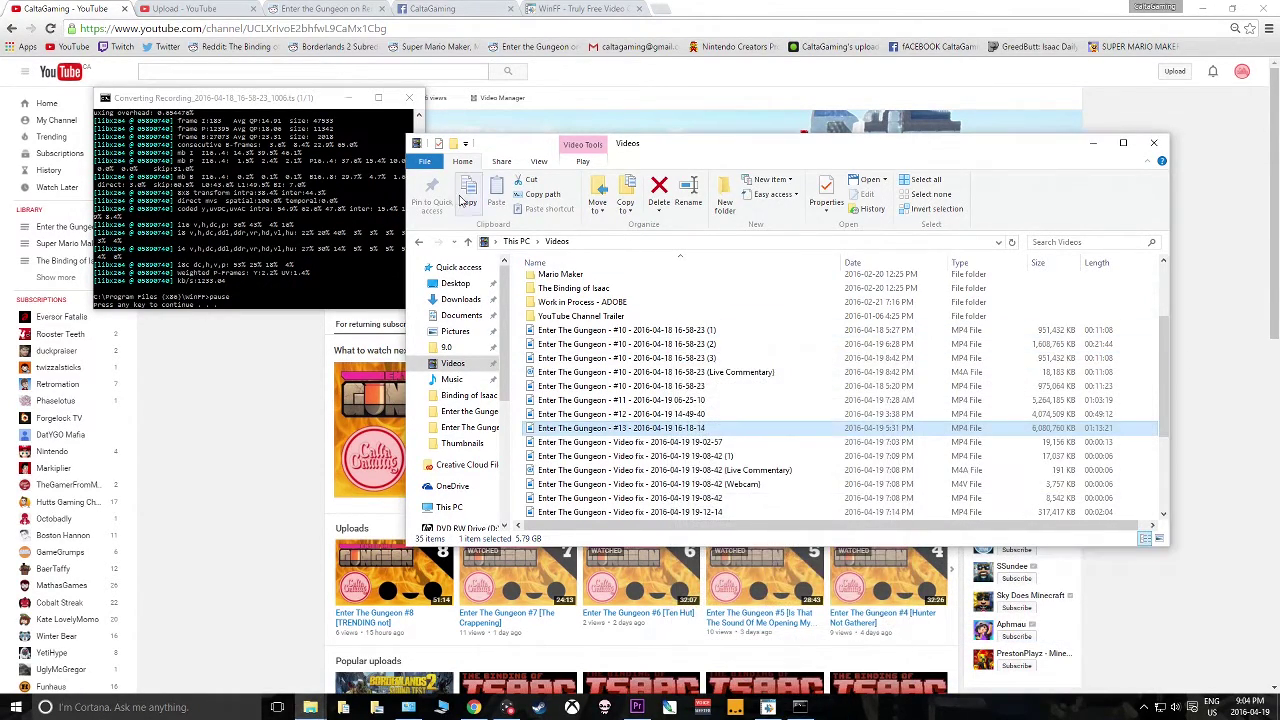
Step: Play the converted Recording MP4 from Documents, checking the dungeon, ~19 and ~10 minutes, and the boss fight
click(419, 243)
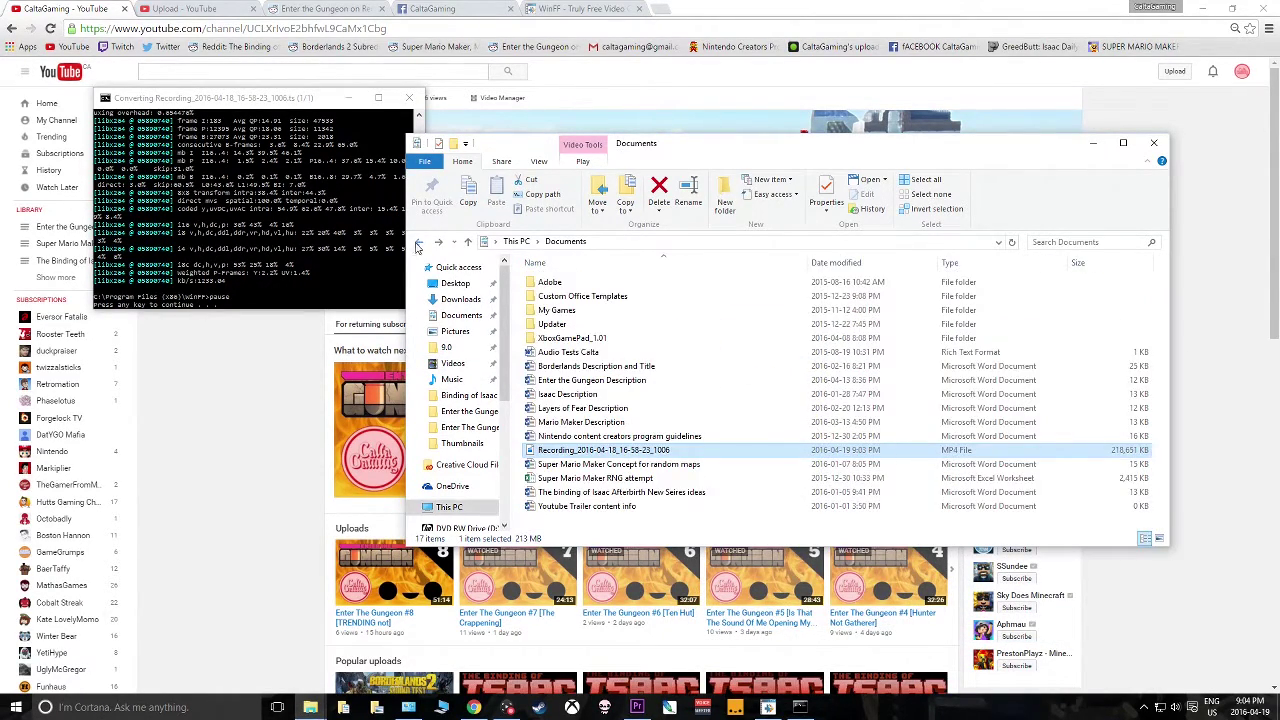
double_click(651, 451)
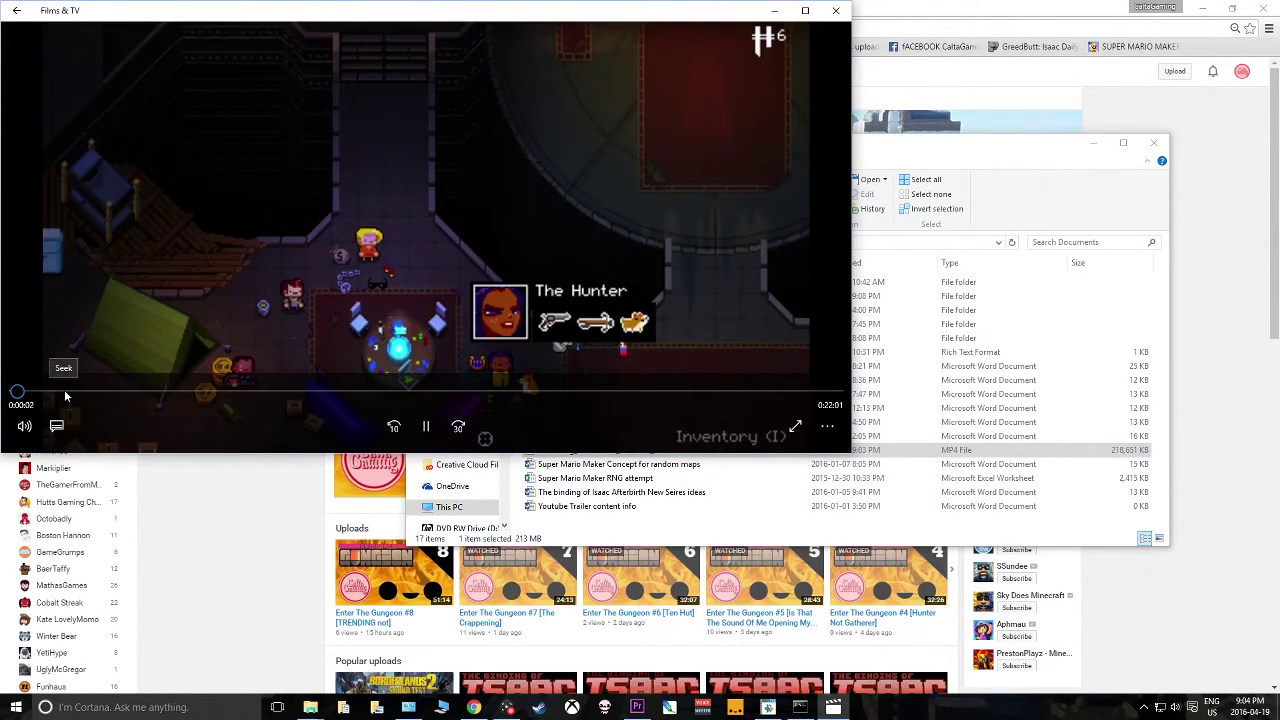
click(64, 397)
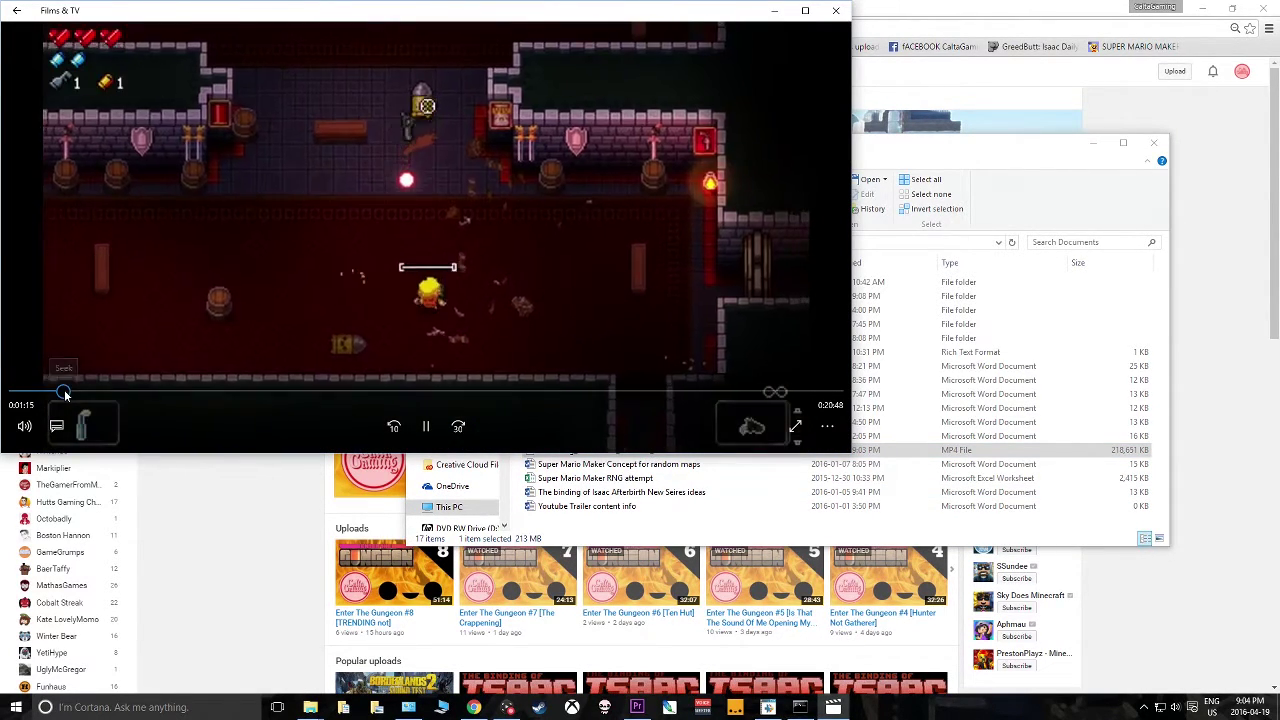
click(731, 393)
click(395, 393)
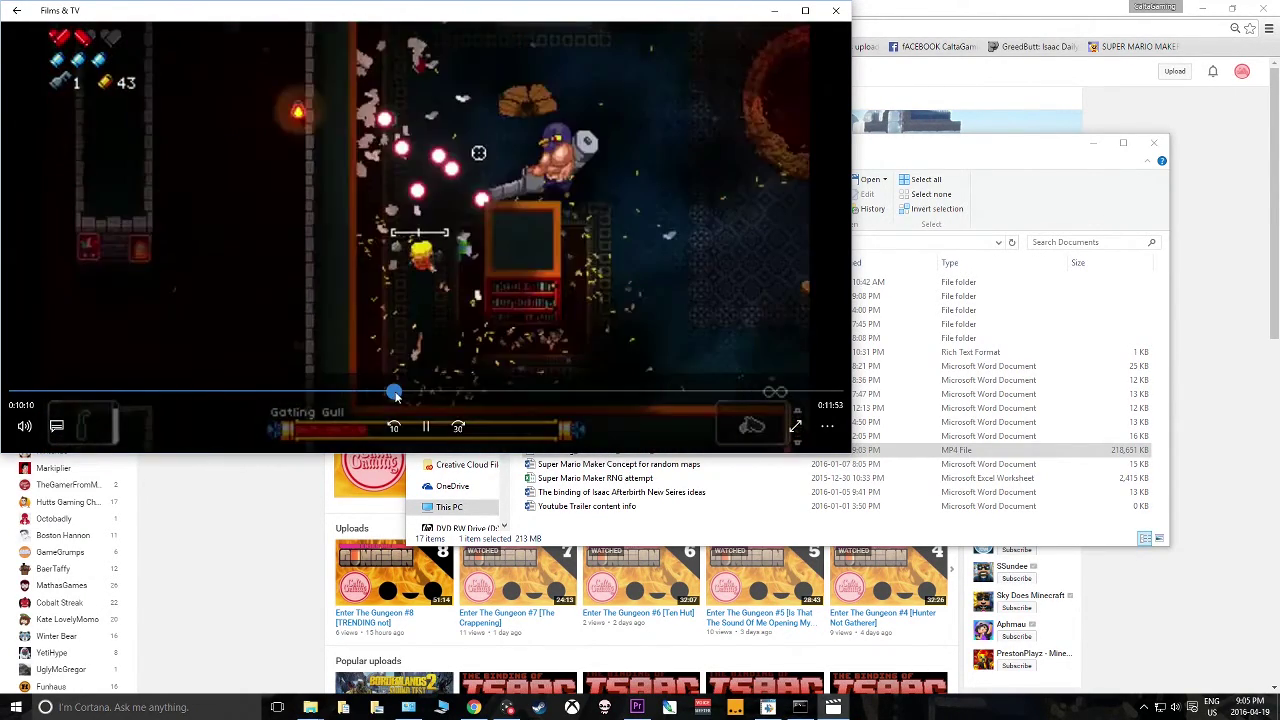
drag(395, 393, 437, 392)
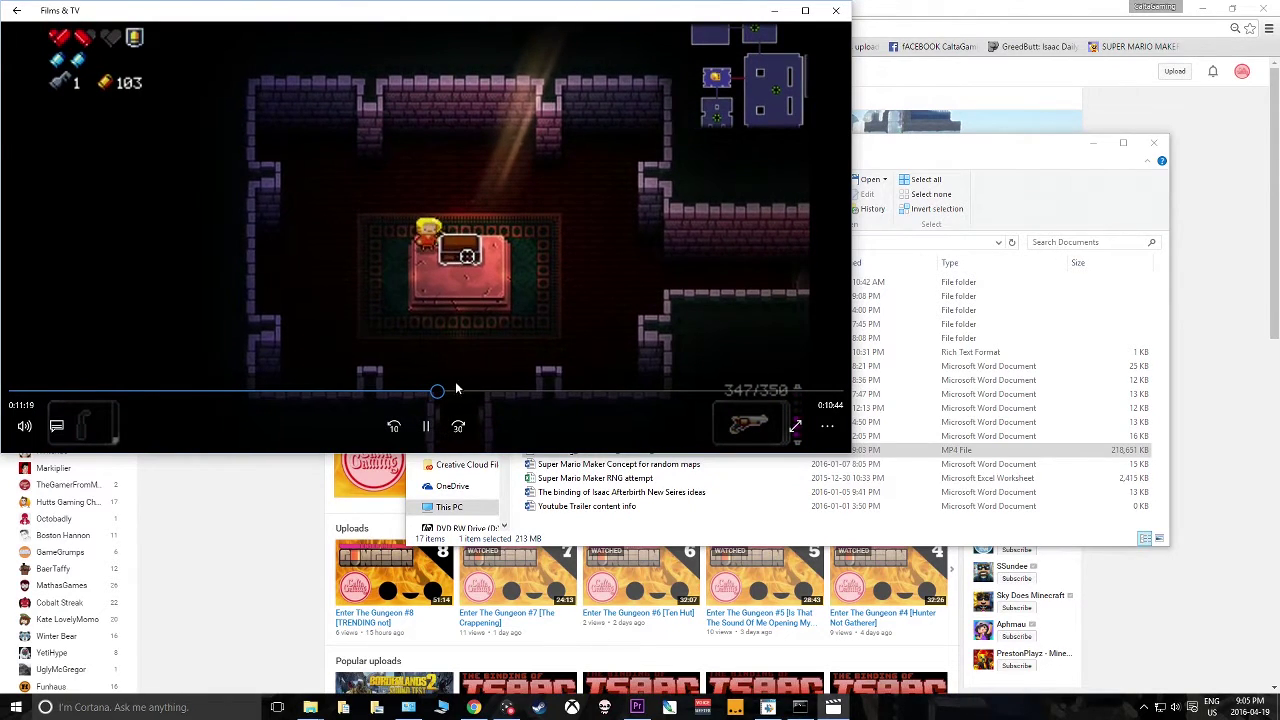
Step: Pause, check playback around 13-14 minutes, pause again, and close Films & TV
click(480, 358)
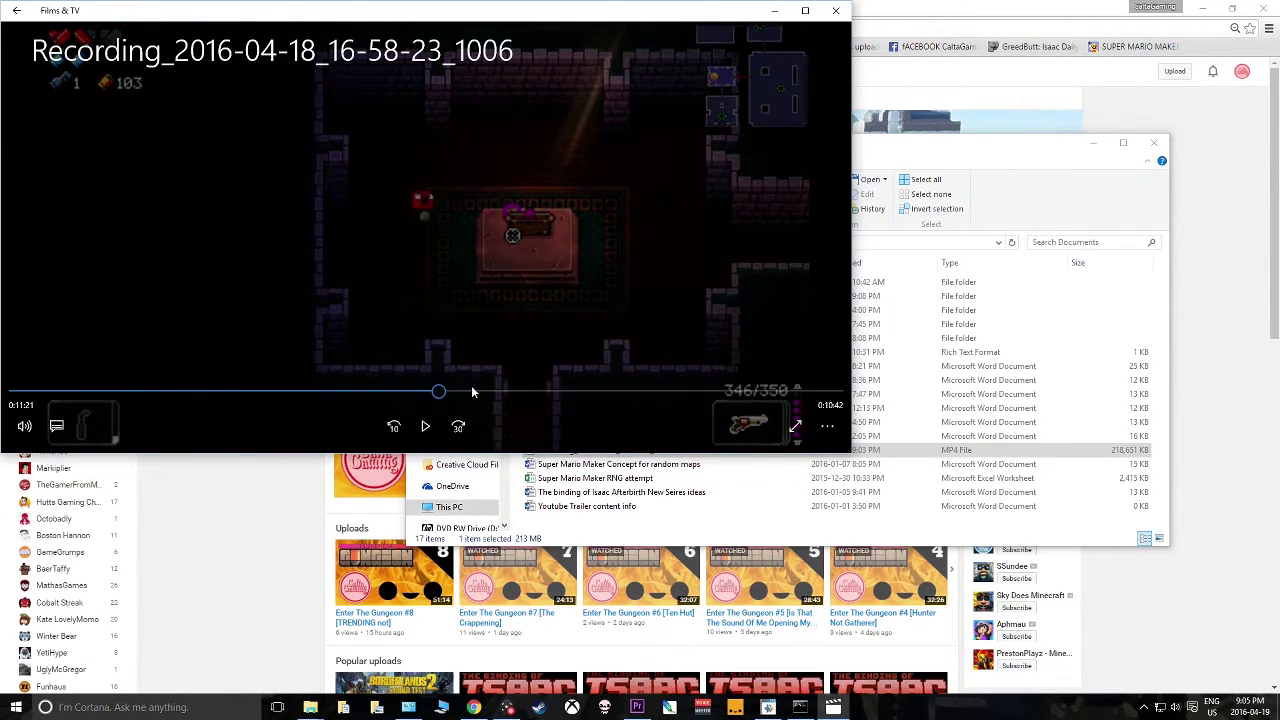
click(519, 391)
drag(519, 391, 539, 386)
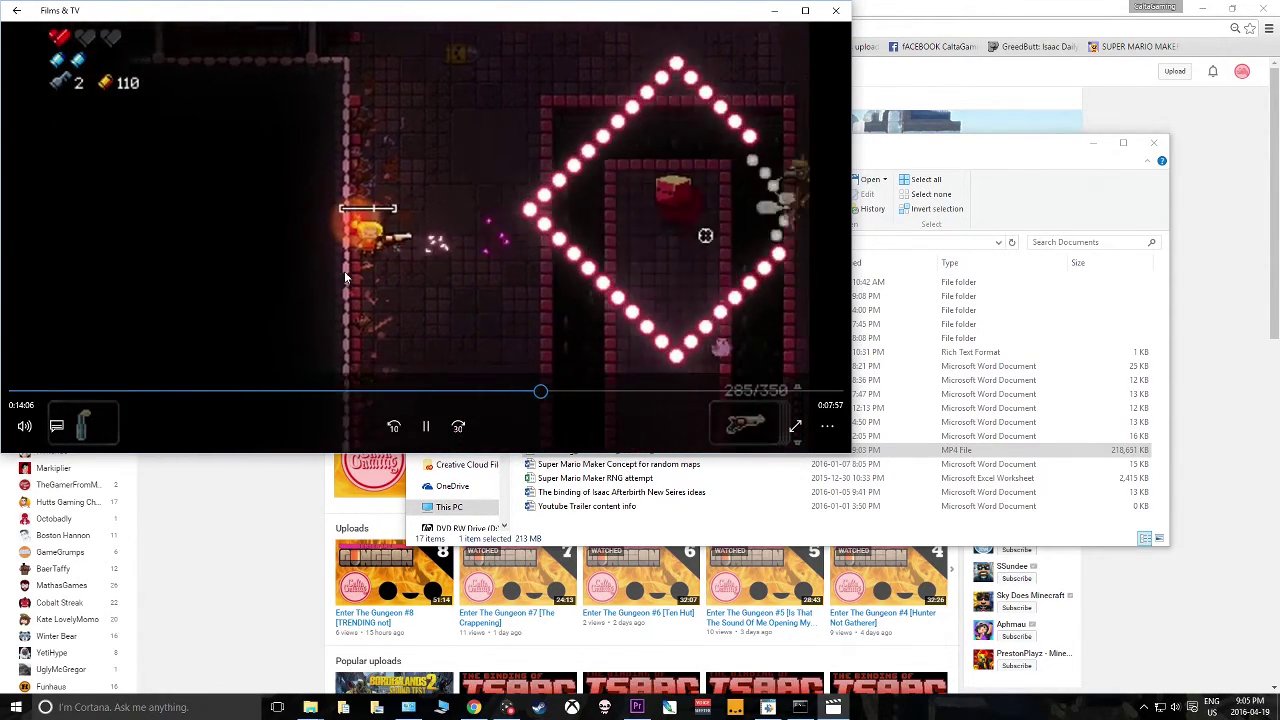
click(365, 262)
click(836, 10)
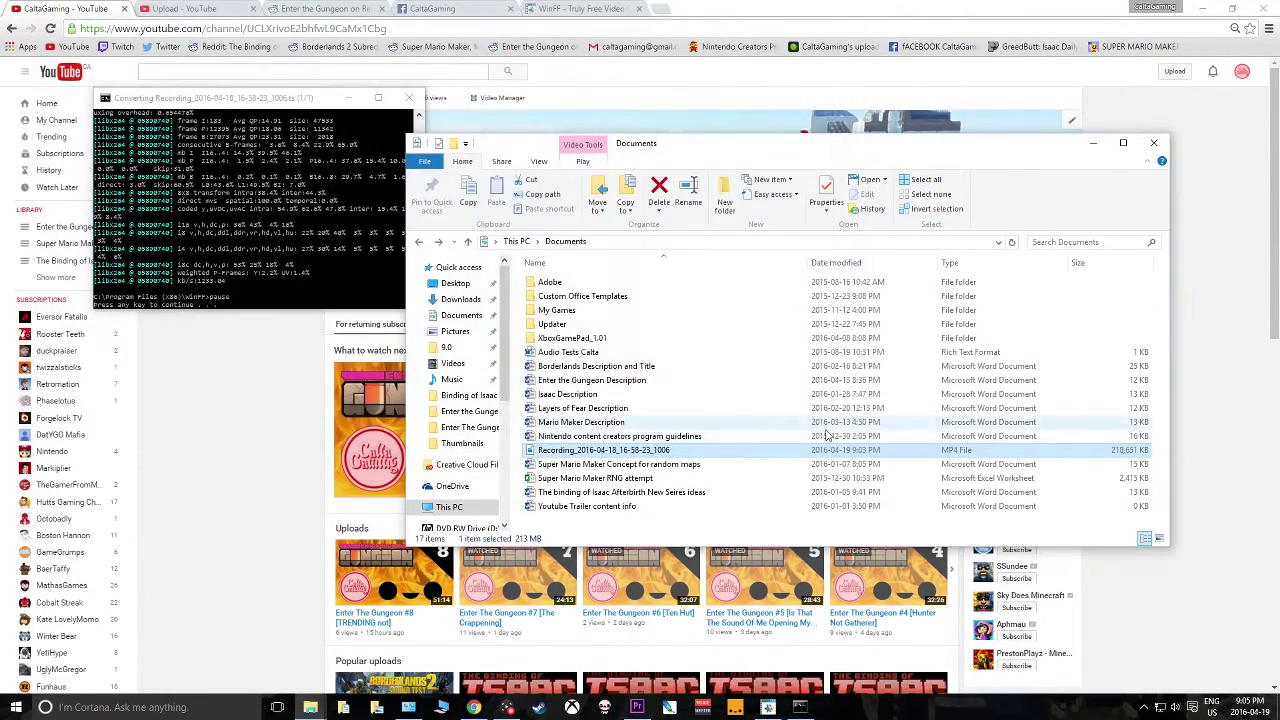
Step: Dismiss the import error, import the 1006 MP4 into the Project panel, and make a sequence from it
click(637, 707)
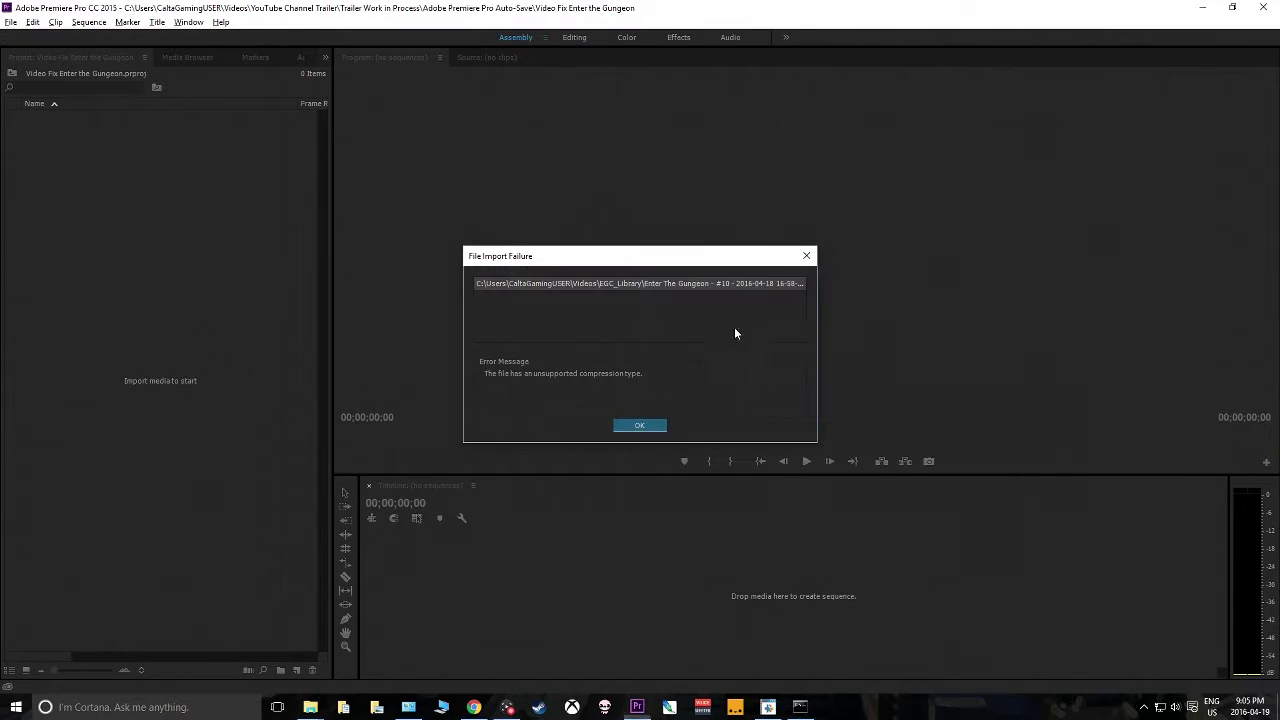
click(639, 425)
key(alt+Tab)
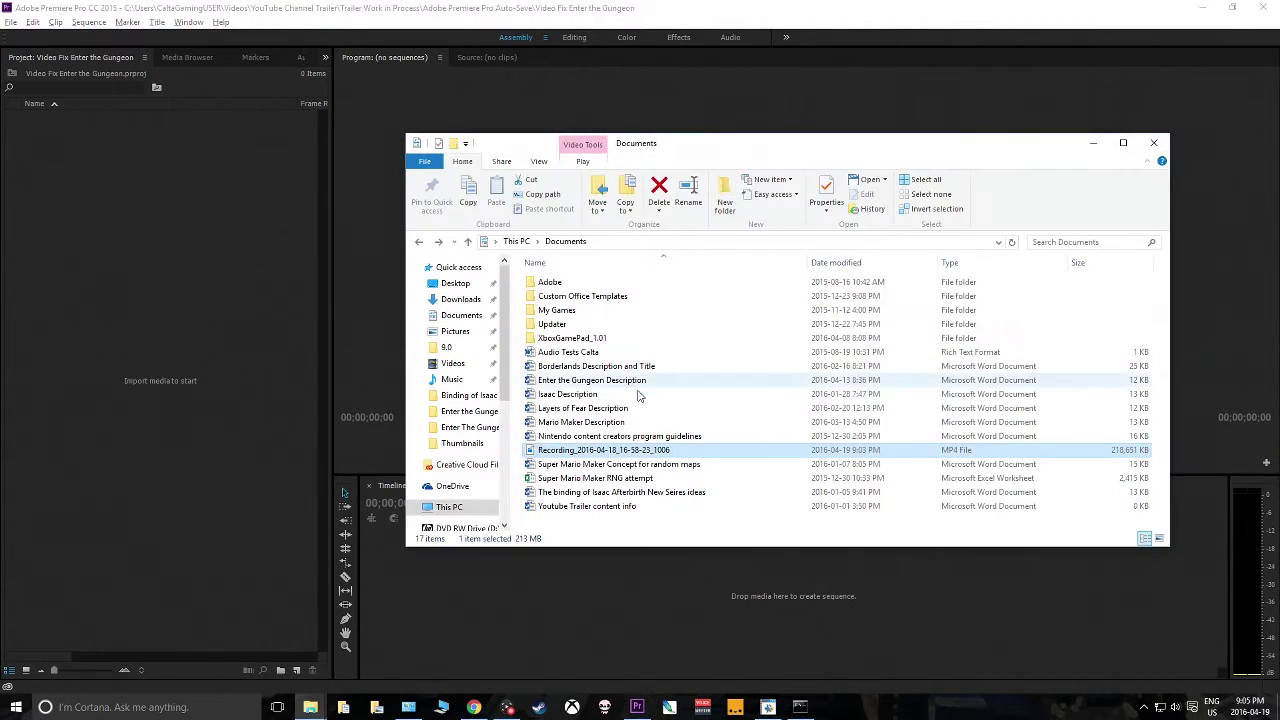
drag(622, 452, 148, 309)
click(157, 151)
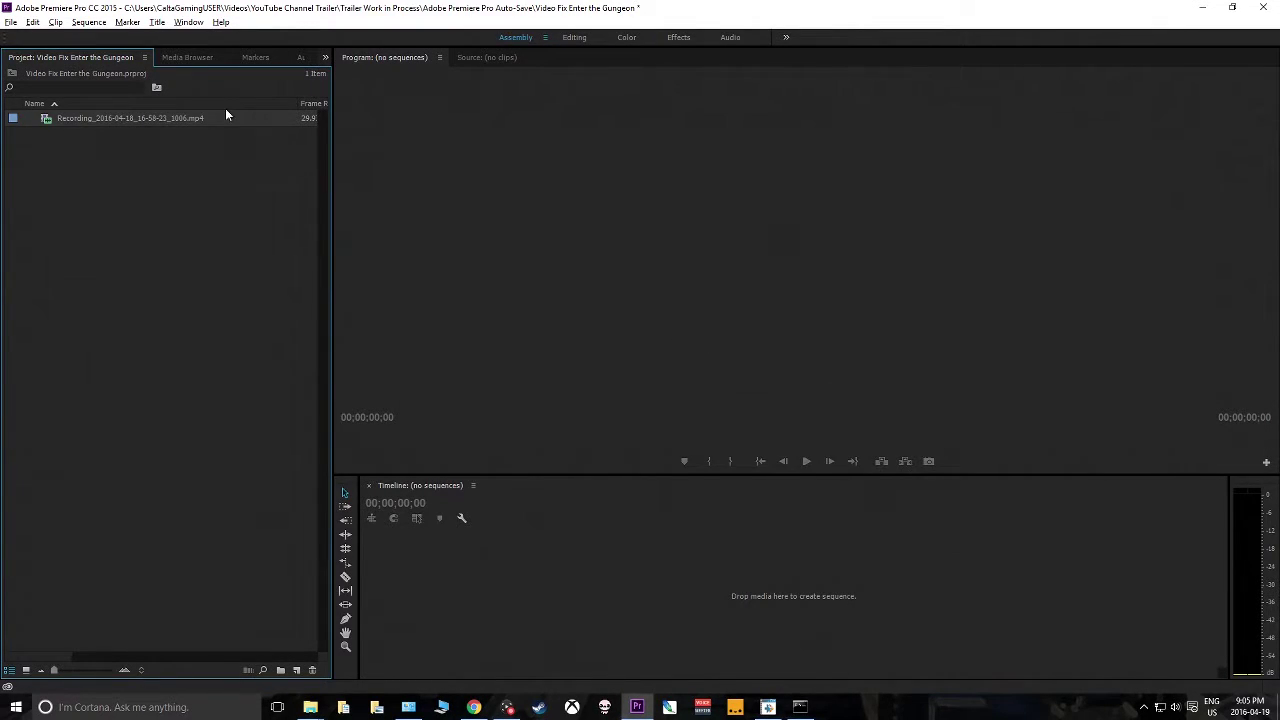
drag(133, 123, 523, 560)
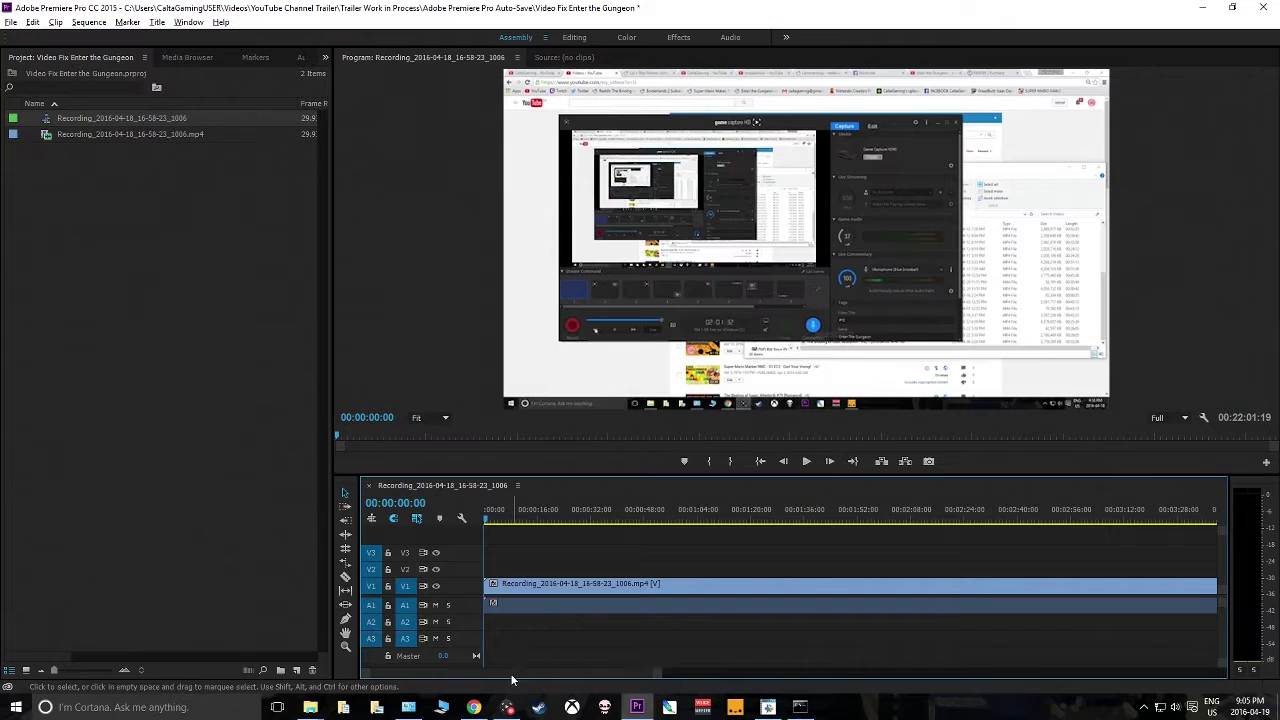
Step: Expand the A1 track and set the playhead to 00:00:15:18 where gameplay begins
mouse_move(487, 521)
mouse_down()
mouse_move(563, 518)
mouse_move(491, 518)
mouse_up()
double_click(469, 609)
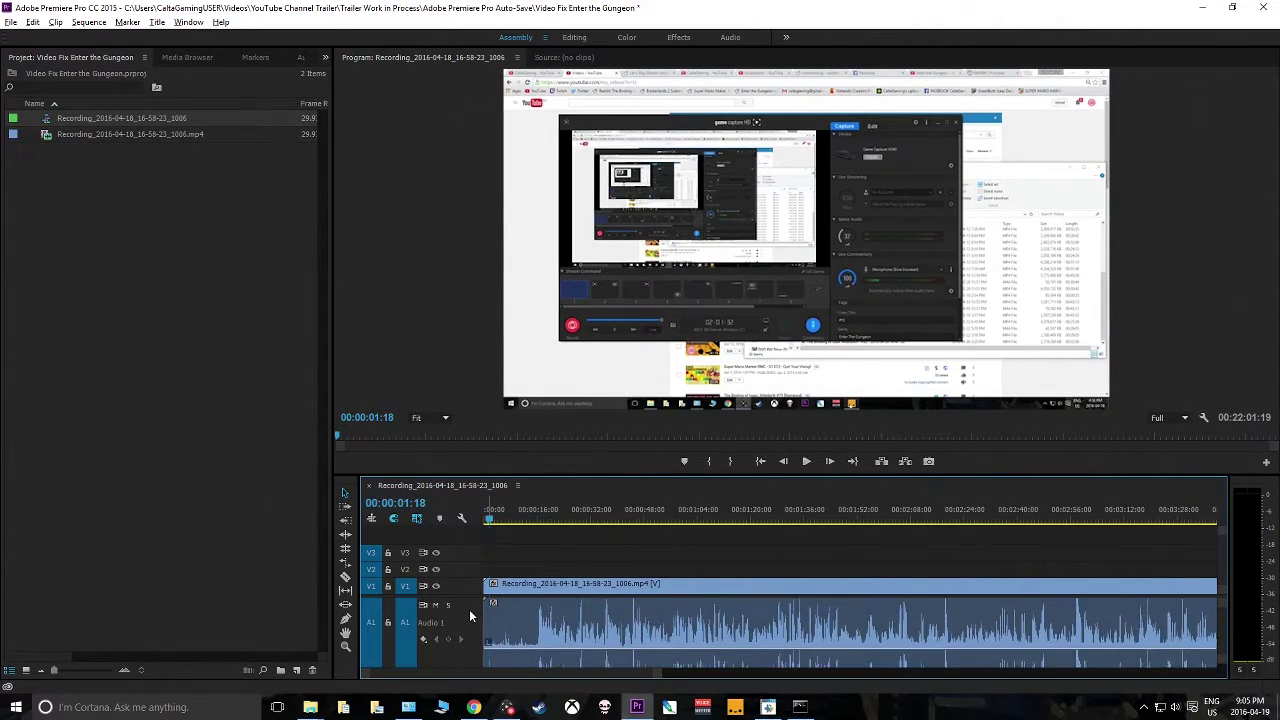
click(541, 518)
drag(541, 518, 537, 518)
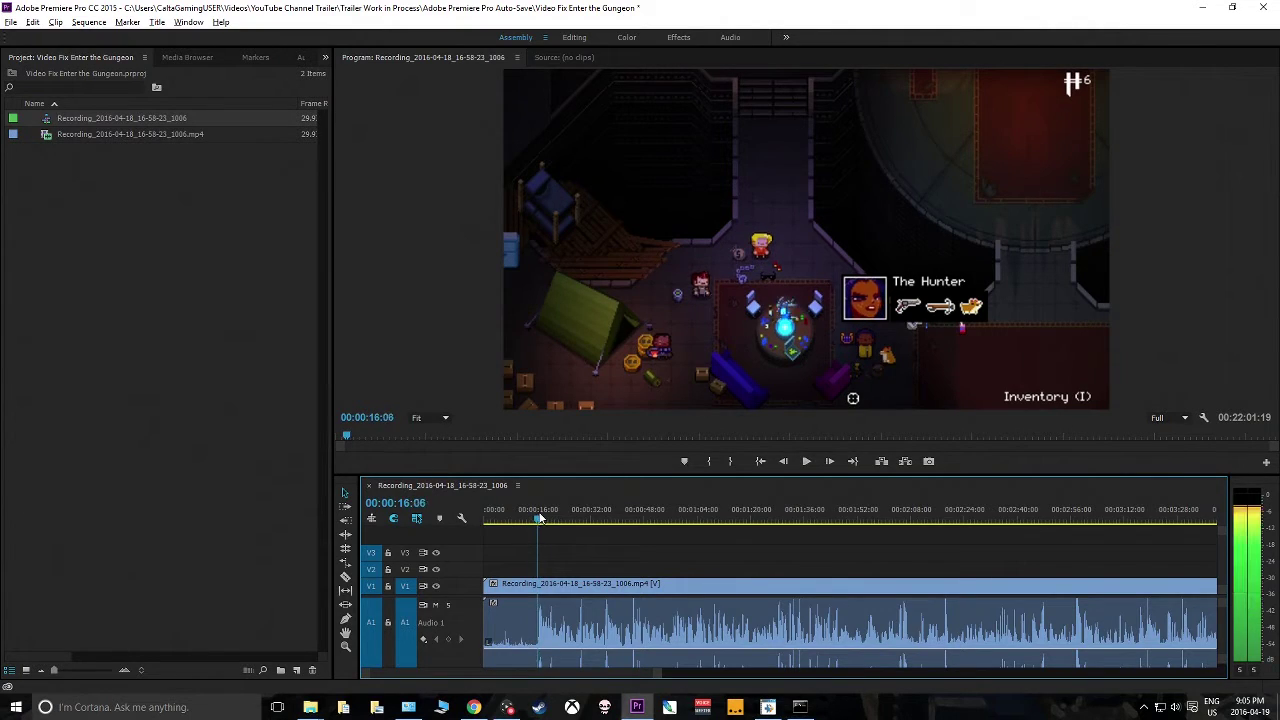
Step: Razor-cut at the playhead, ripple delete the opening piece, and bring up winff.org in Chrome
key(c)
click(537, 628)
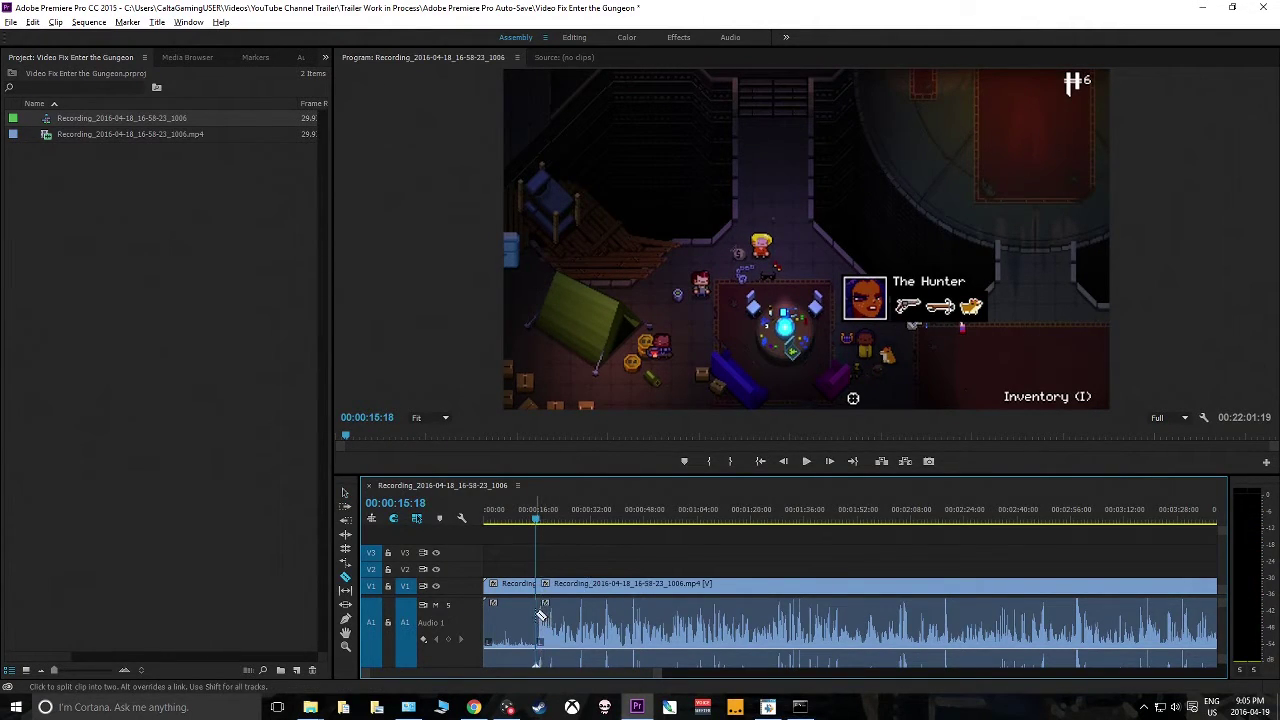
right_click(522, 620)
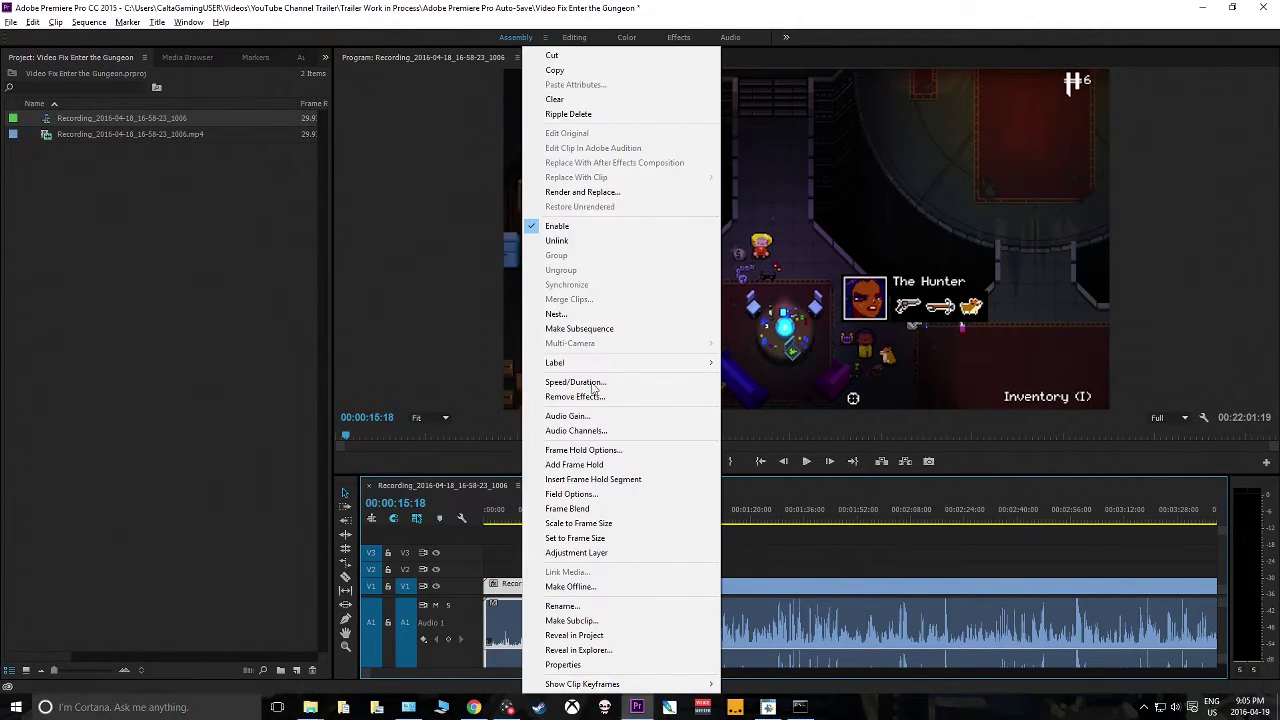
click(568, 114)
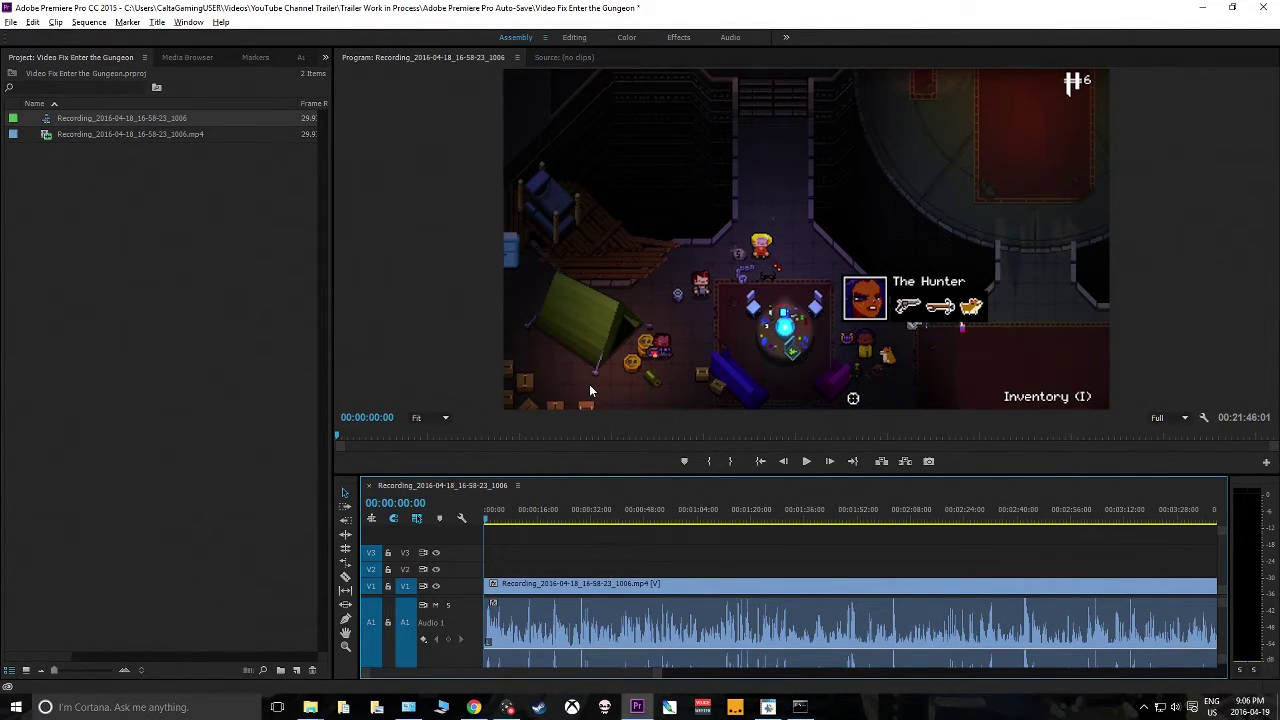
key(alt+Tab)
key(alt+Tab)
key(alt+Tab)
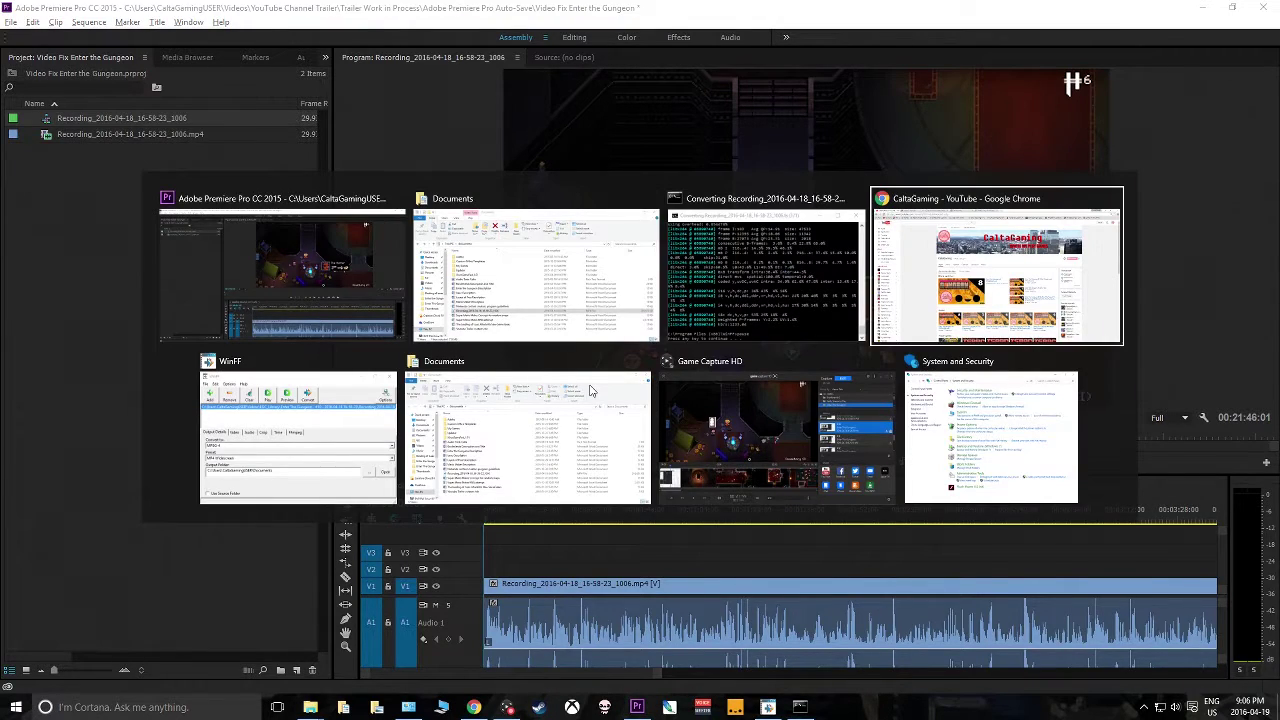
click(596, 8)
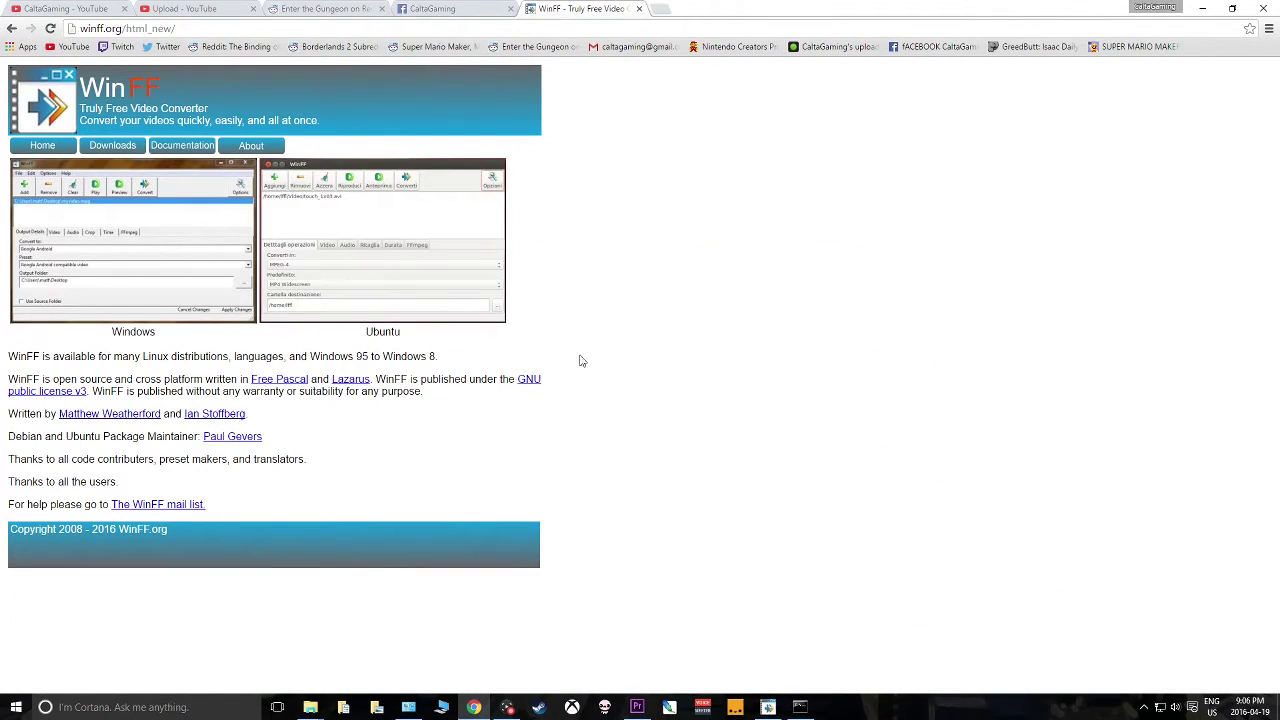